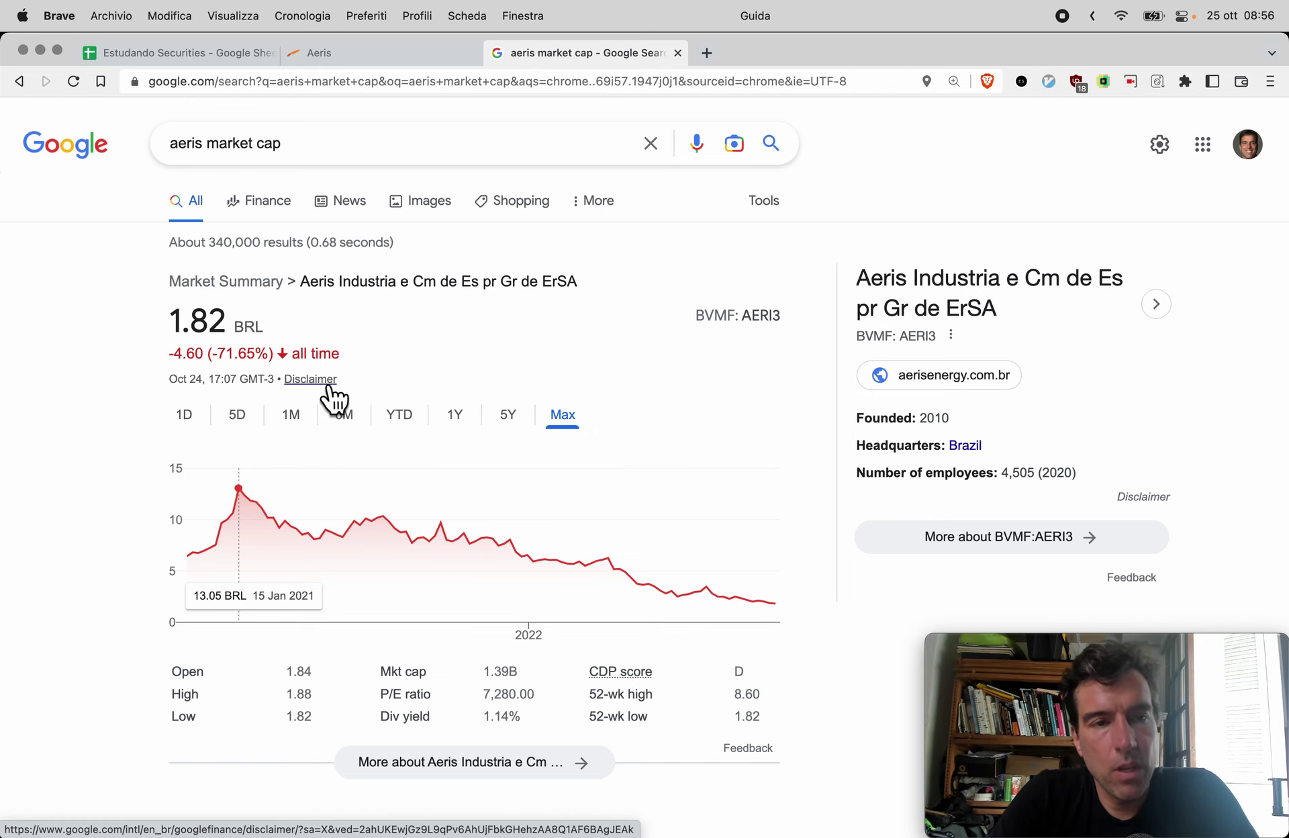
- In the Estudando Securities spreadsheet, insert a row above Aeris Energy and copy the company name into its Empresa cell
key(ctrl+Tab)
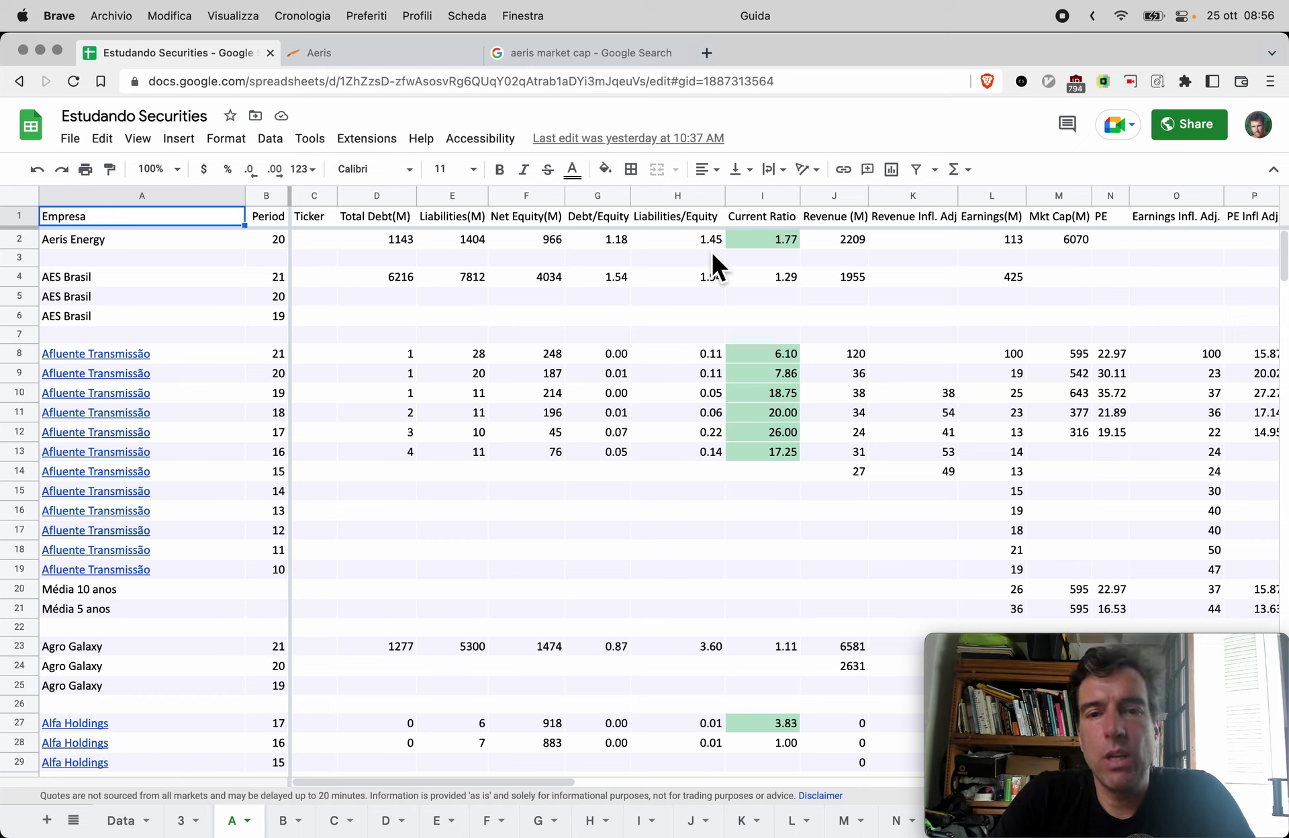
right_click(18, 243)
click(86, 385)
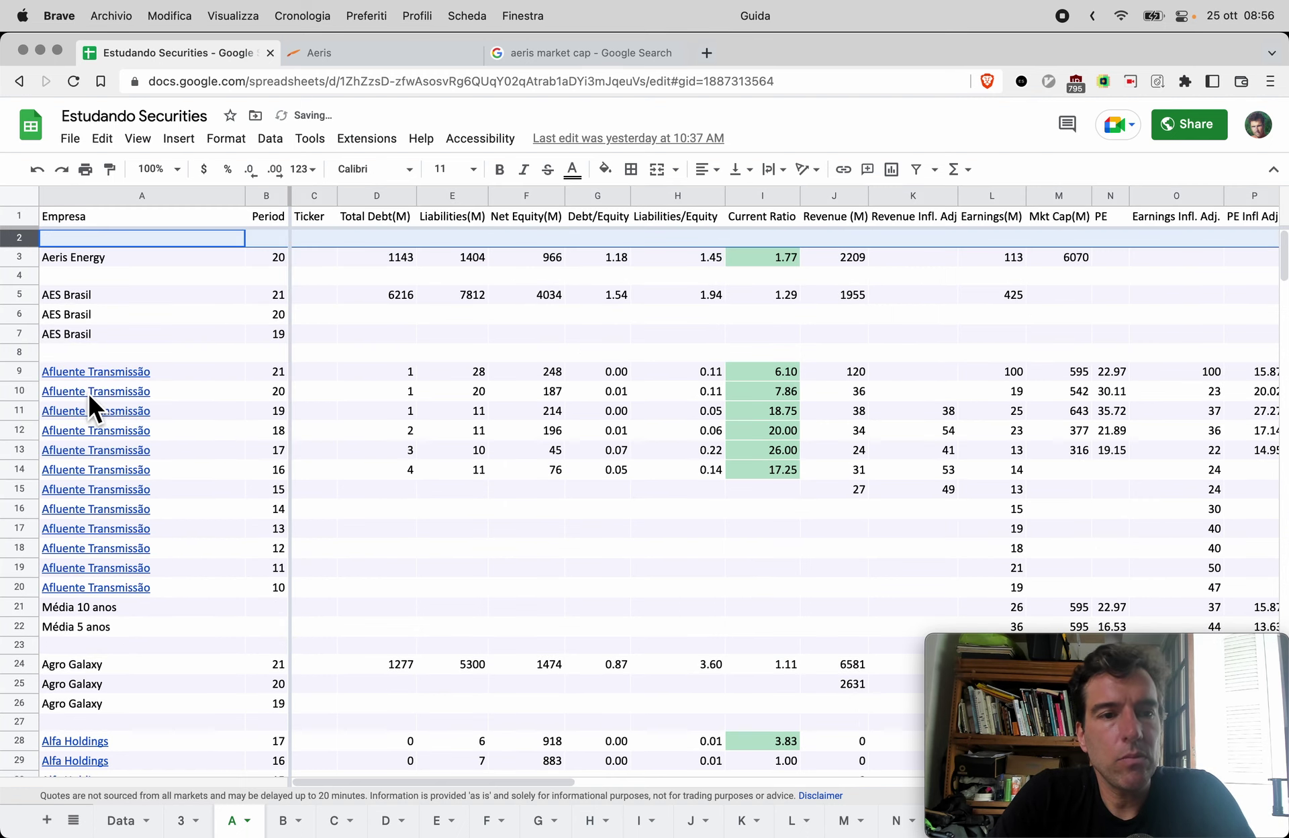
click(74, 258)
key(super+c)
click(141, 239)
key(super+v)
- Fill the new Aeris Energy row's Period cell with the formula =B3+1
click(266, 239)
text(20)
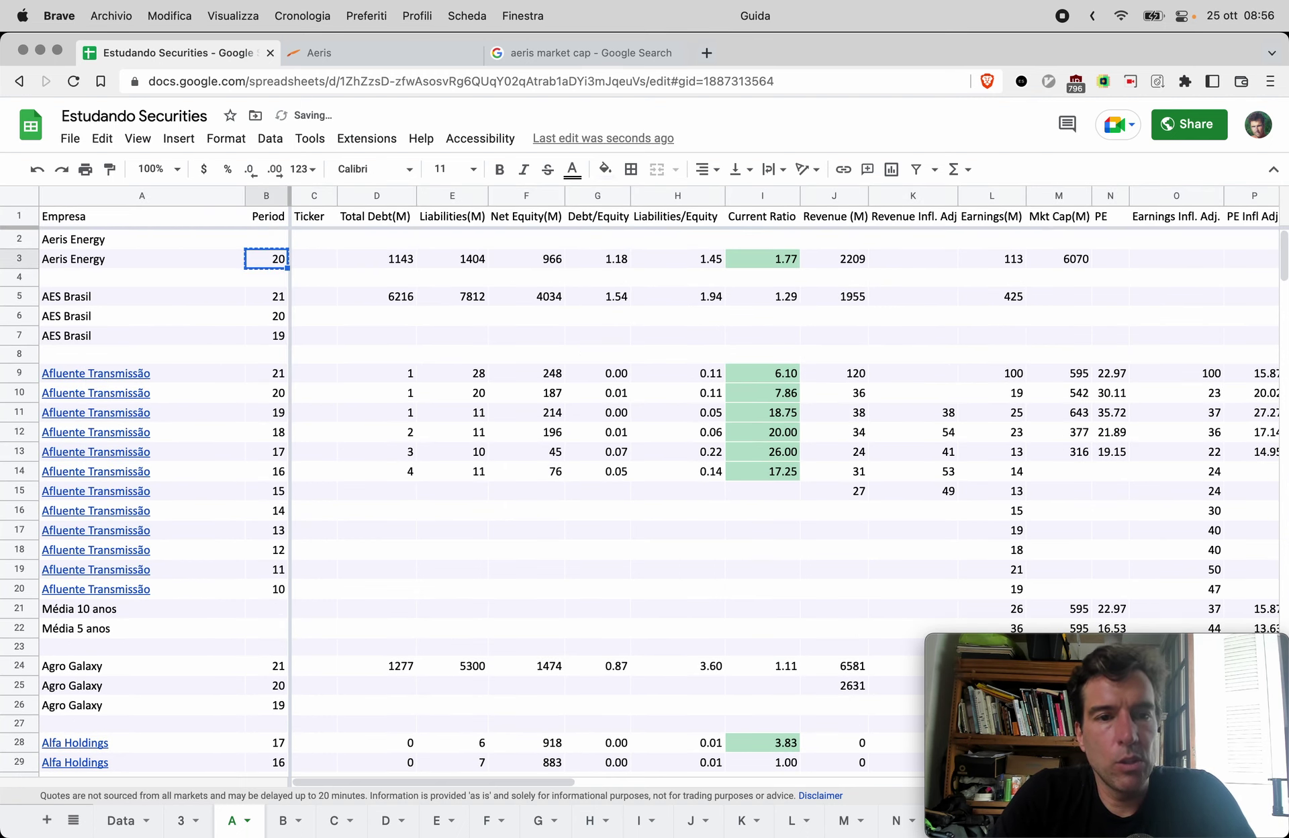
key(Return)
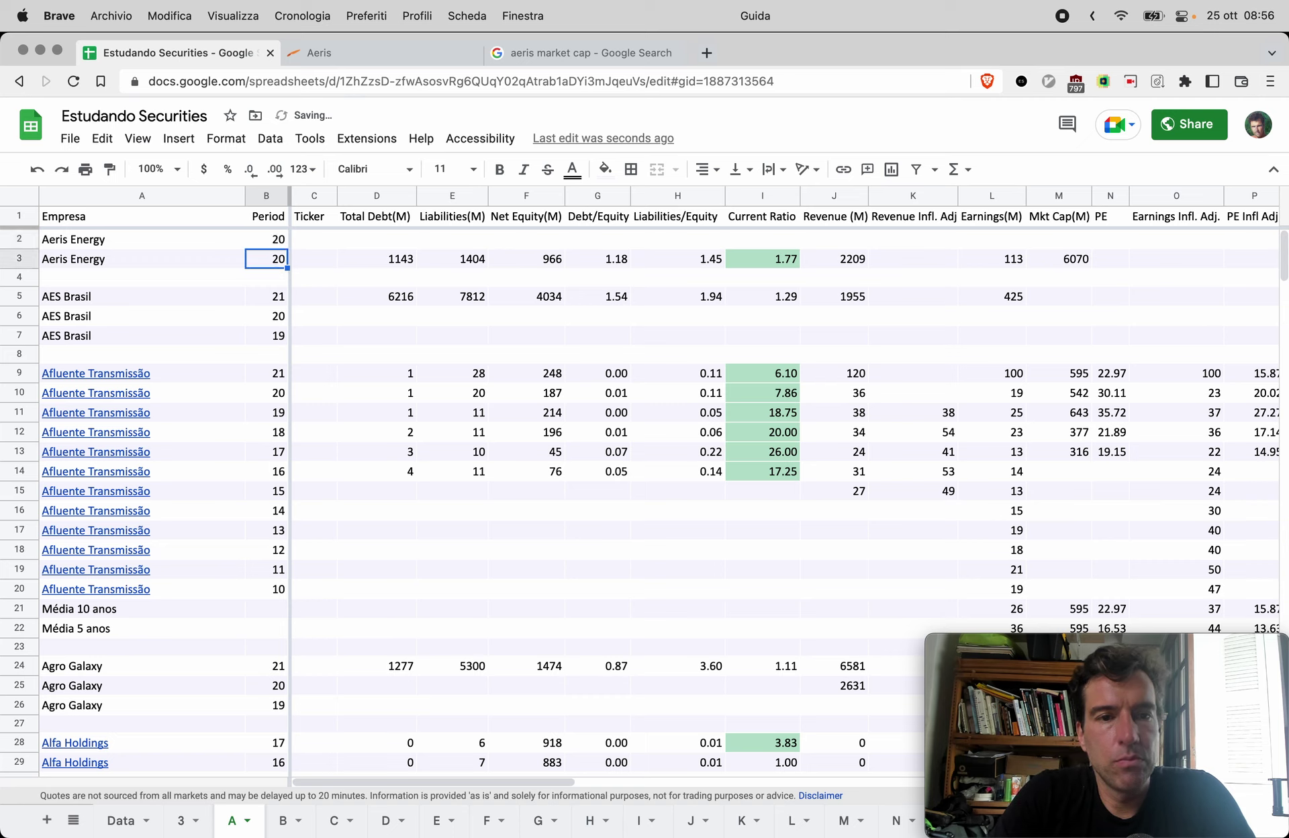
click(265, 239)
text(=B3+1)
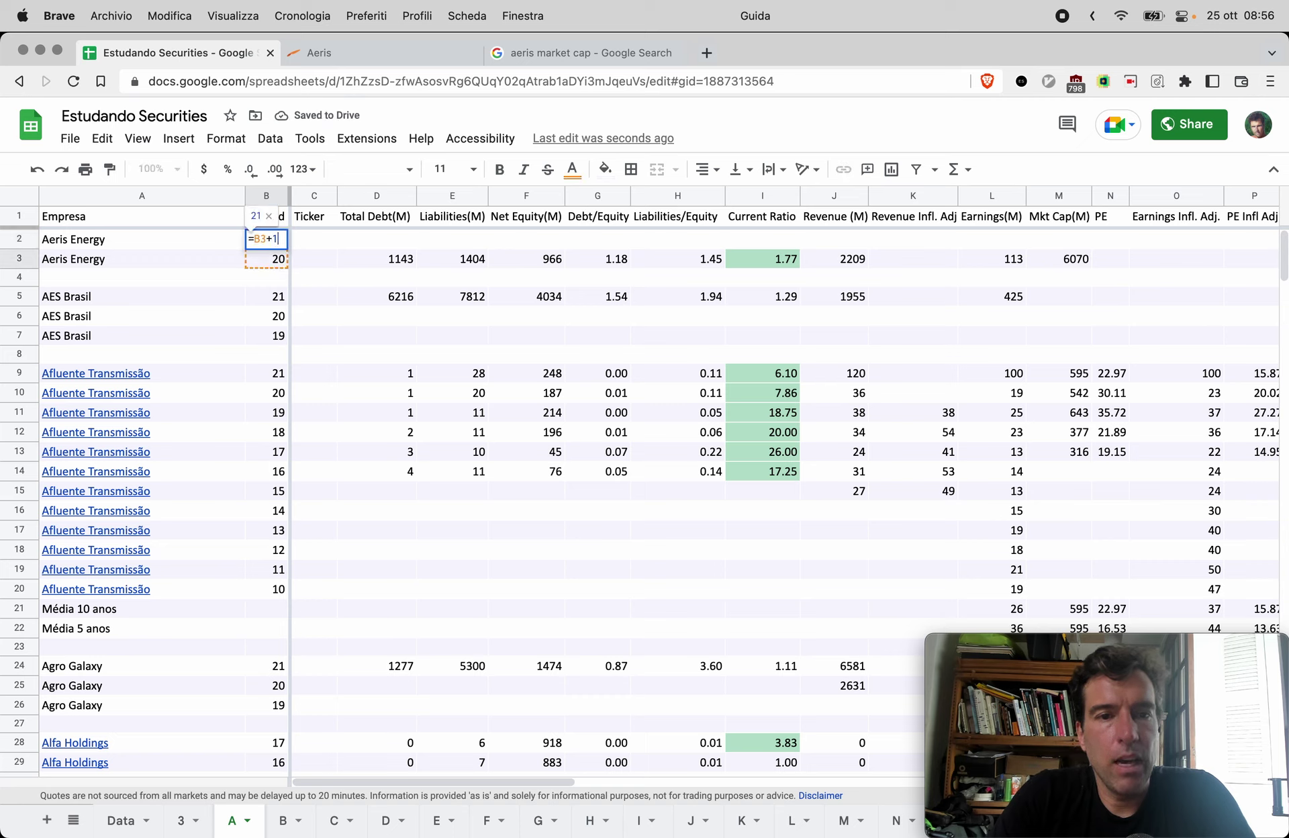
key(Return)
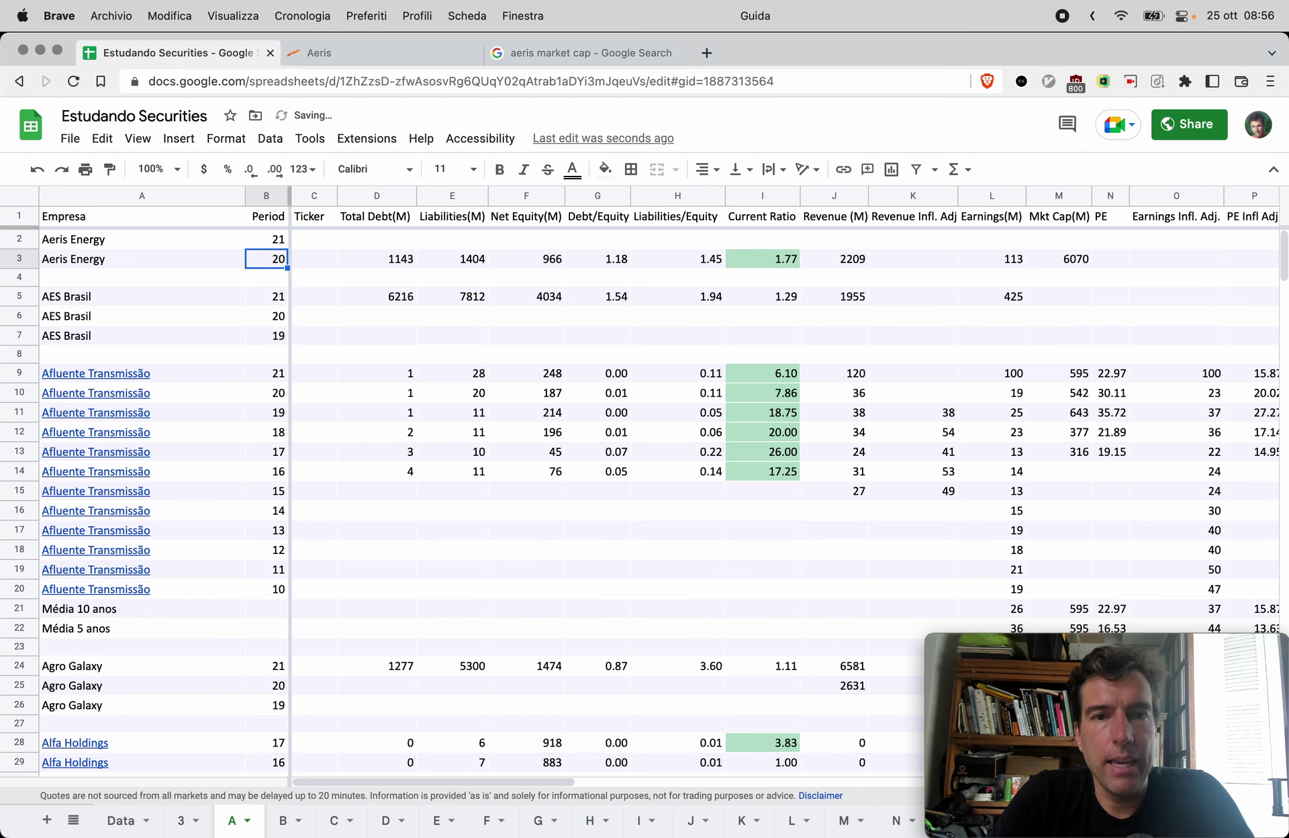
- Close the market cap search and open the Central de Resultados page on Aeris's investor relations site
key(ctrl+Tab)
key(ctrl+Tab)
key(super+w)
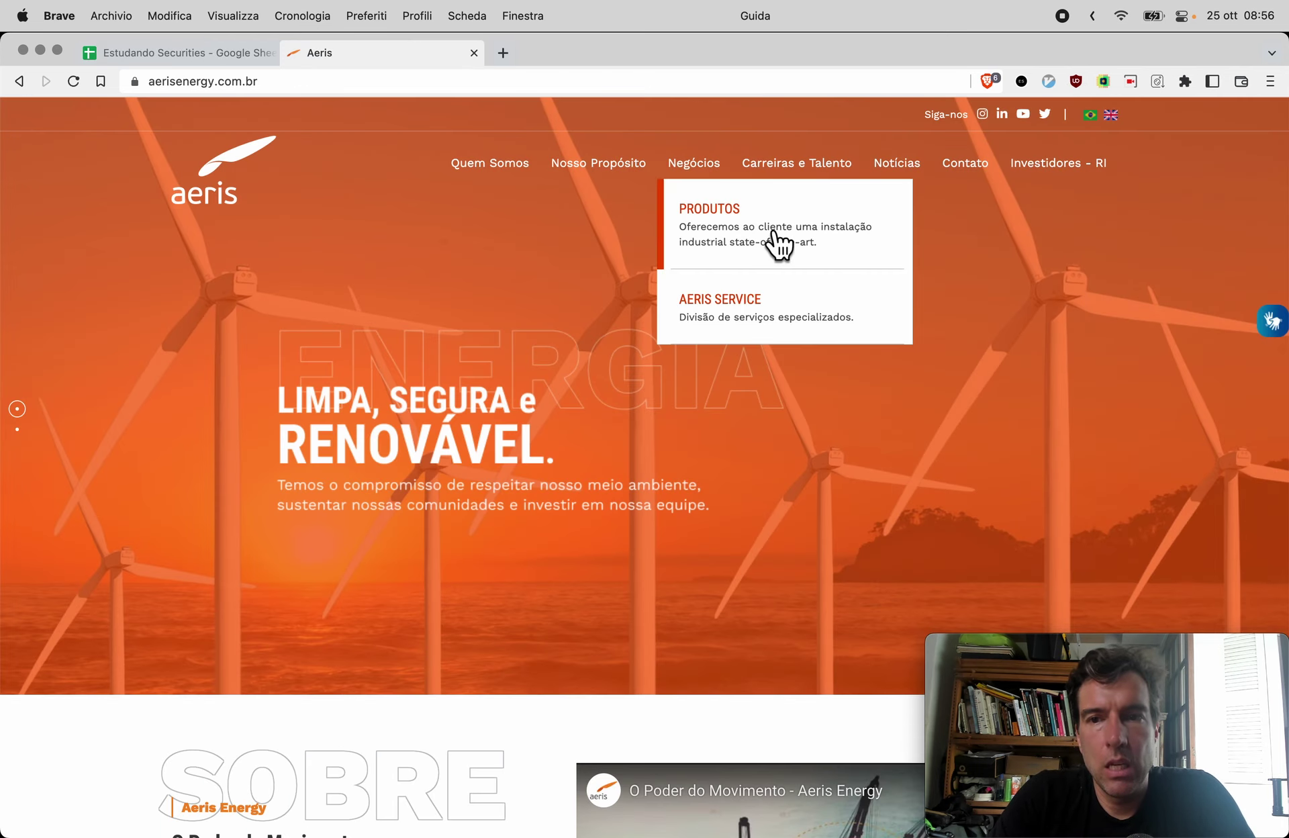
click(1034, 164)
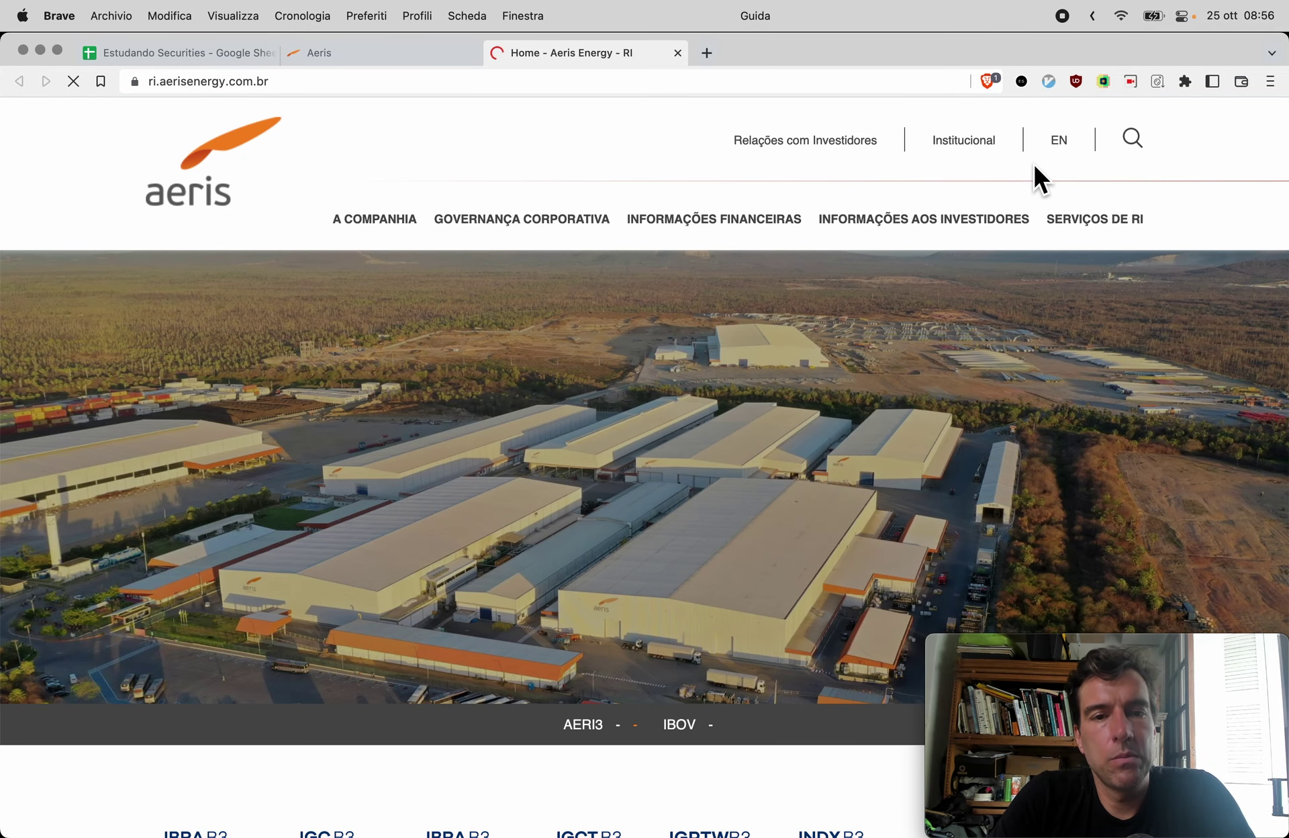
mouse_move(705, 221)
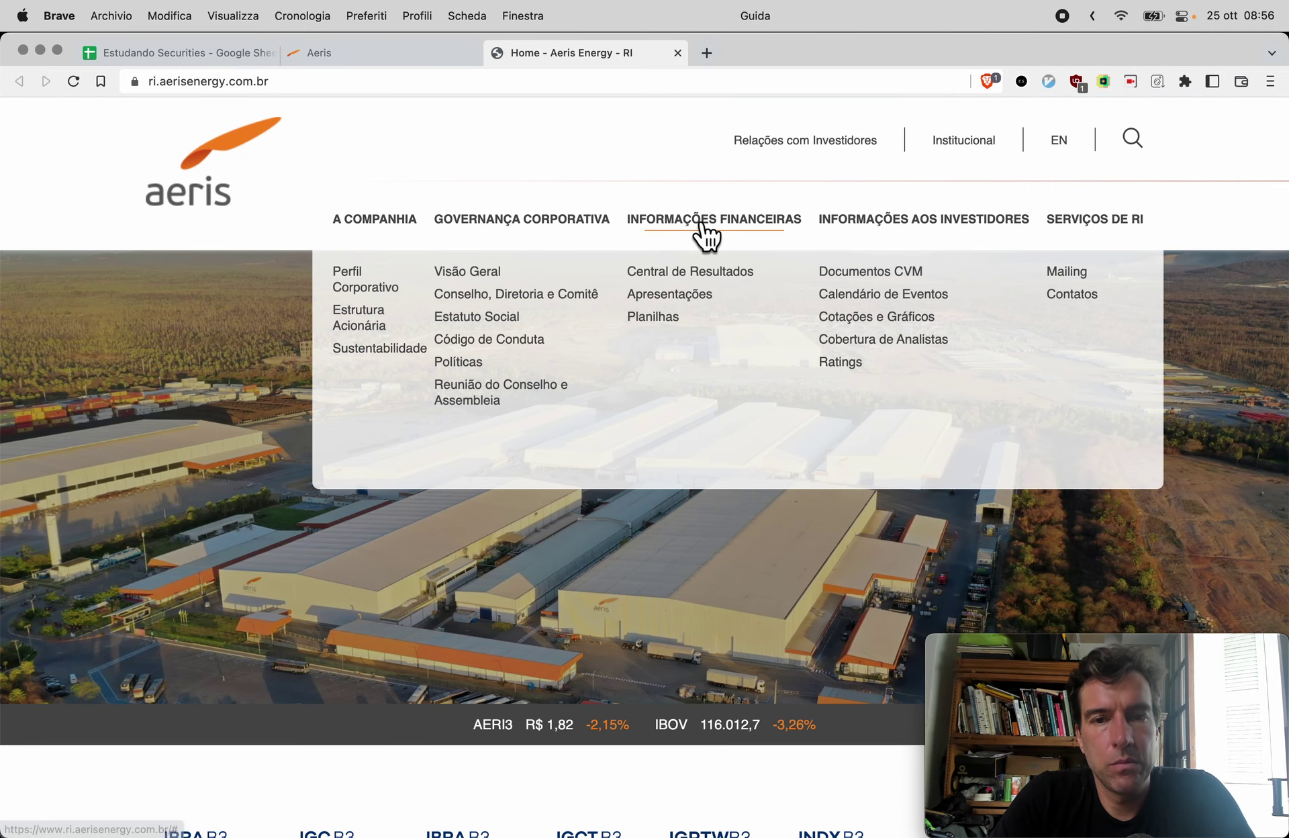
click(689, 272)
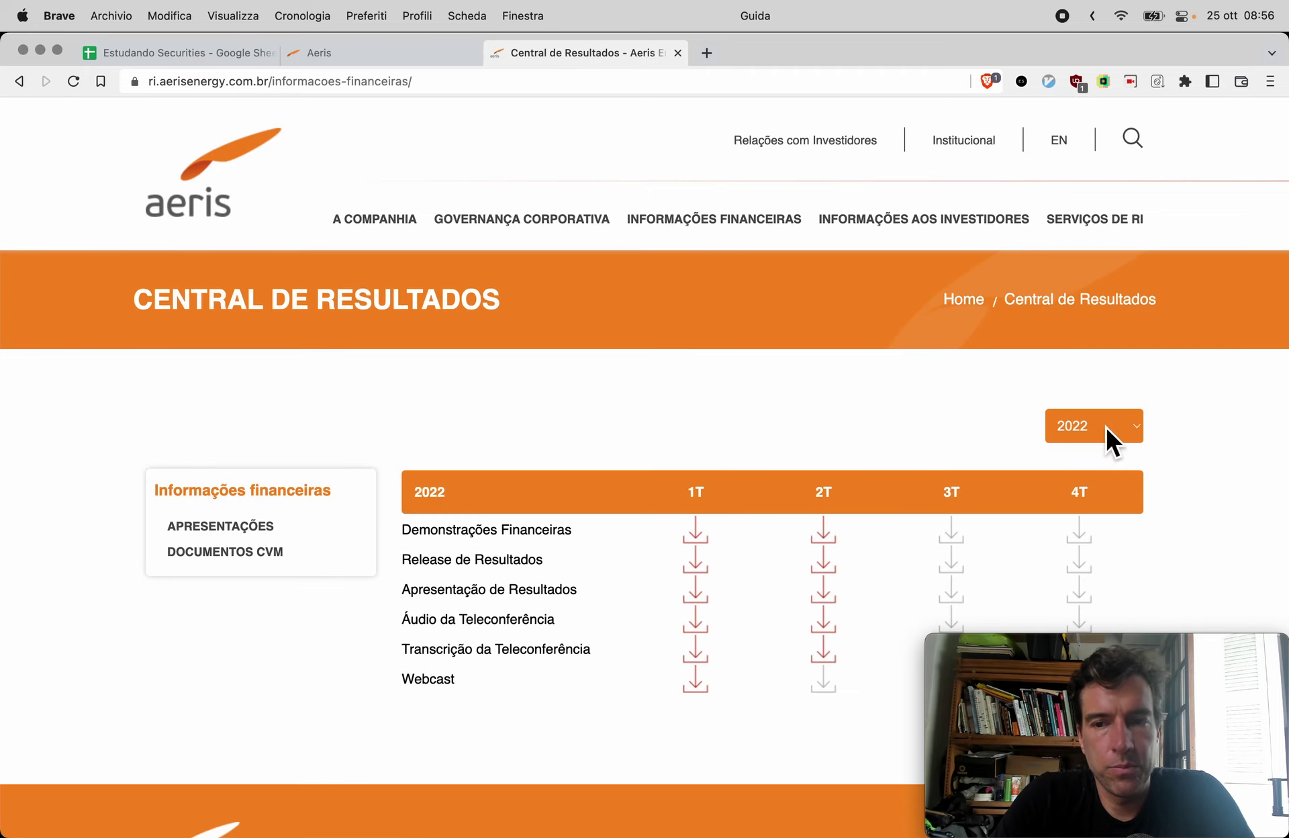
- Open the 4T 2021 Demonstrações Financeiras and locate the balance sheet as of 31 December
click(1107, 428)
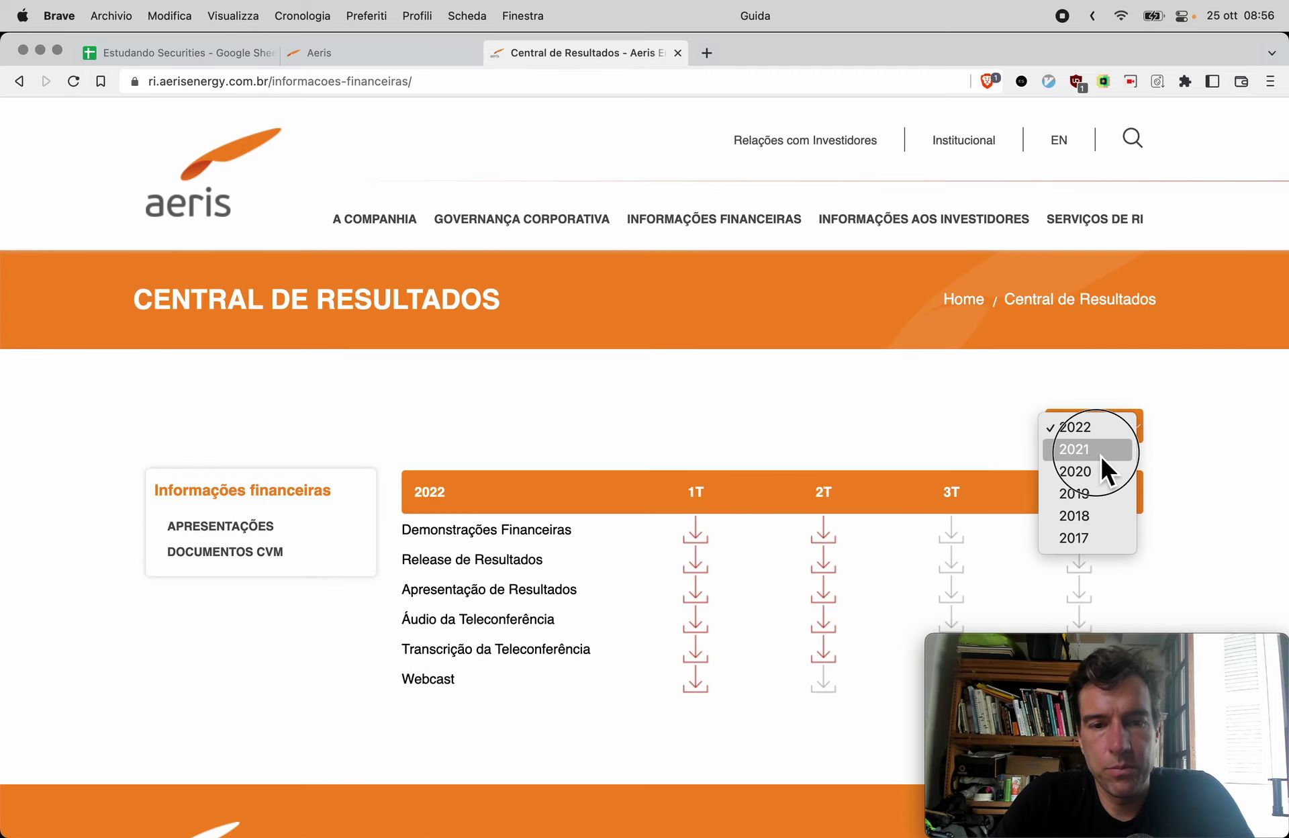
click(1100, 452)
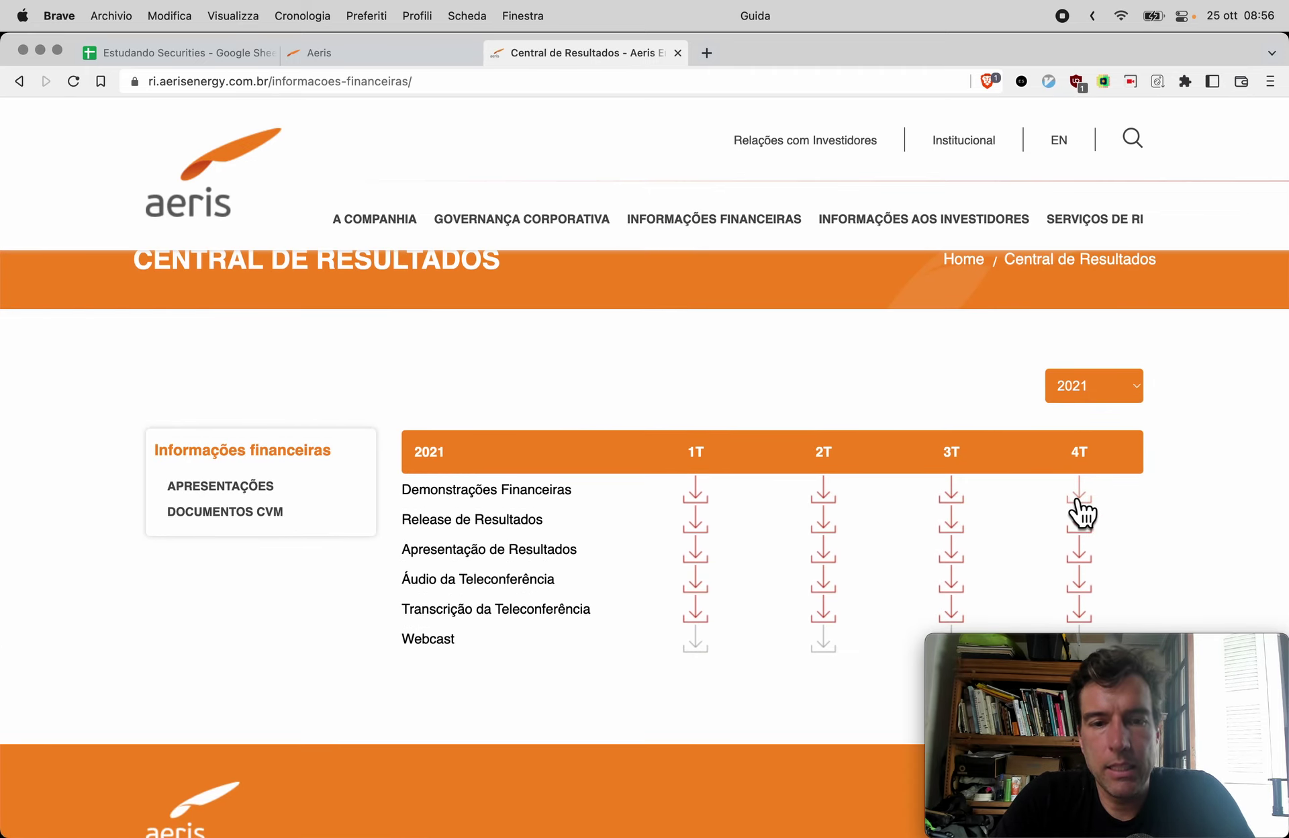
click(1079, 521)
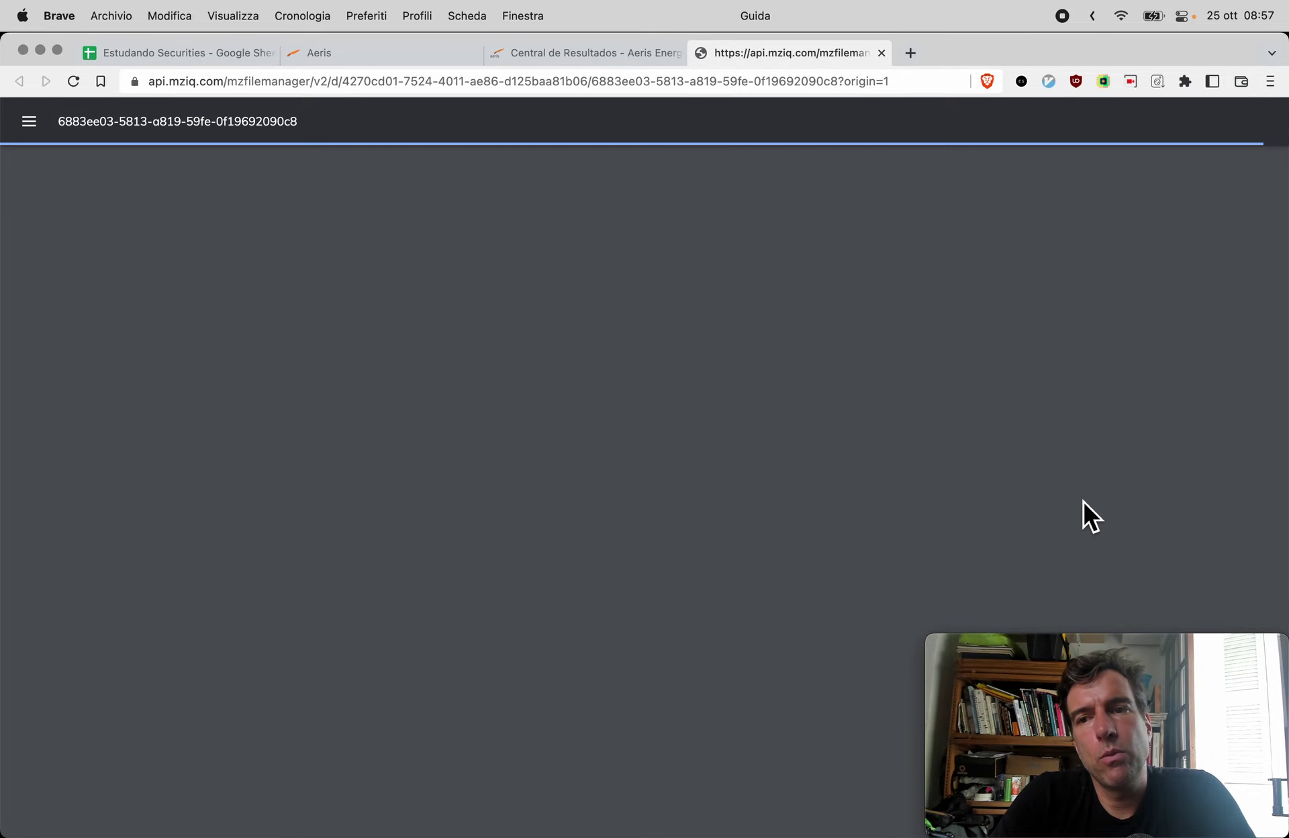
scroll(717, 526, down, 20)
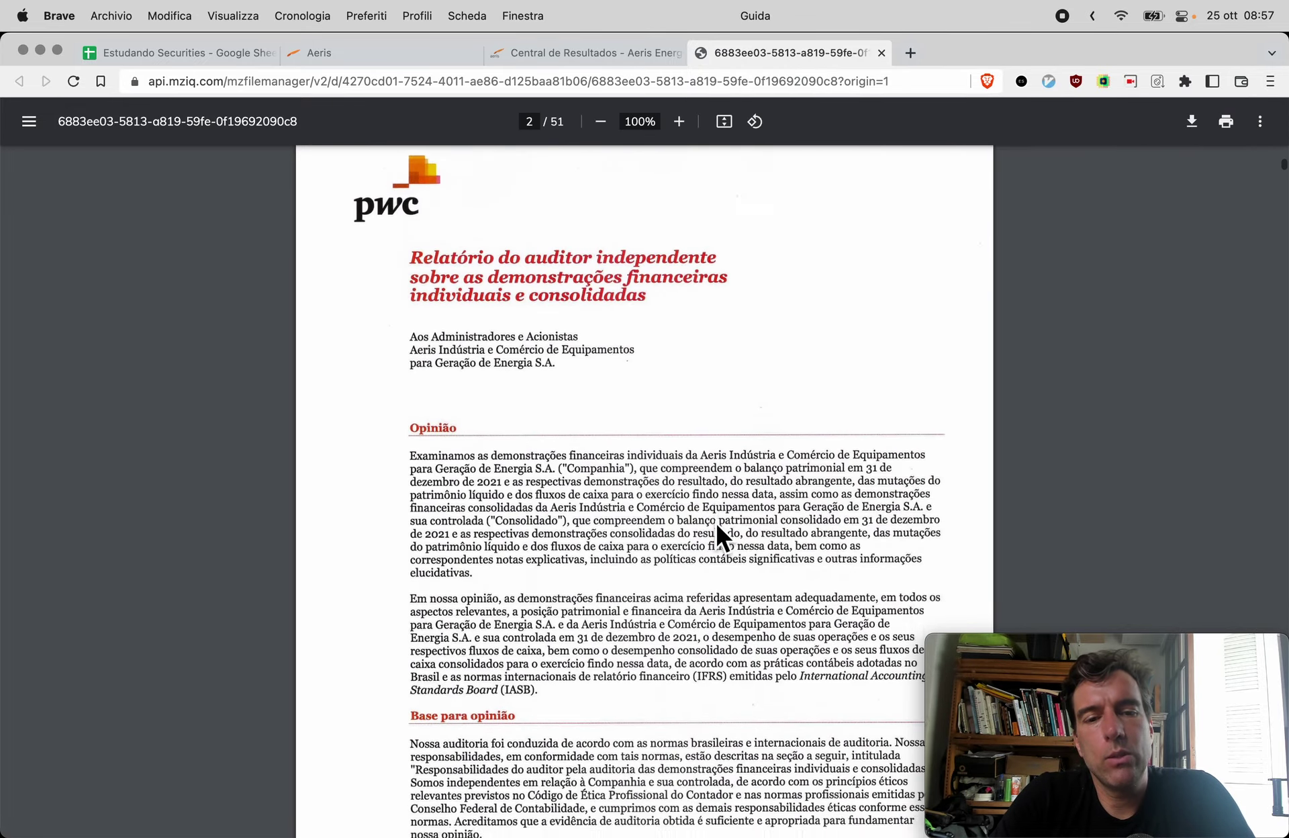
scroll(717, 526, down, 20)
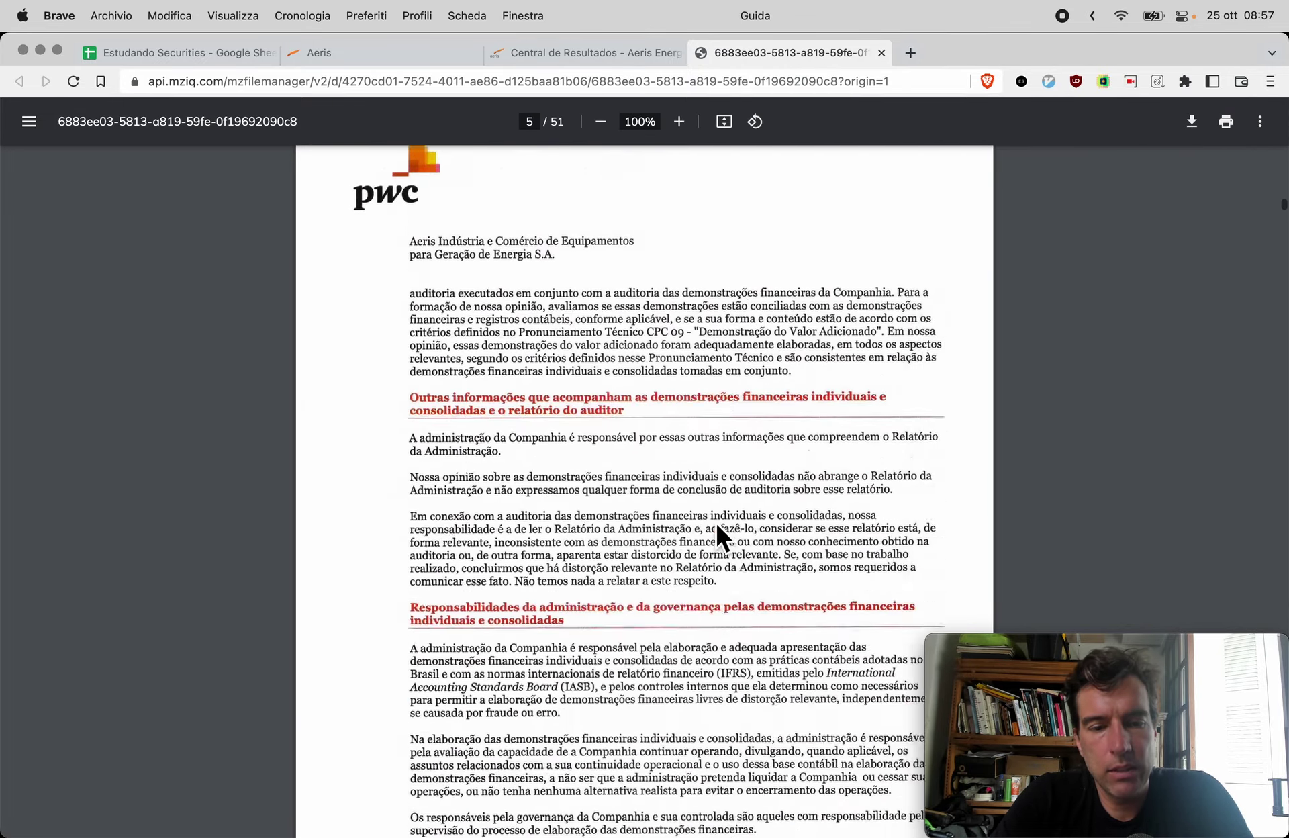
scroll(717, 525, down, 20)
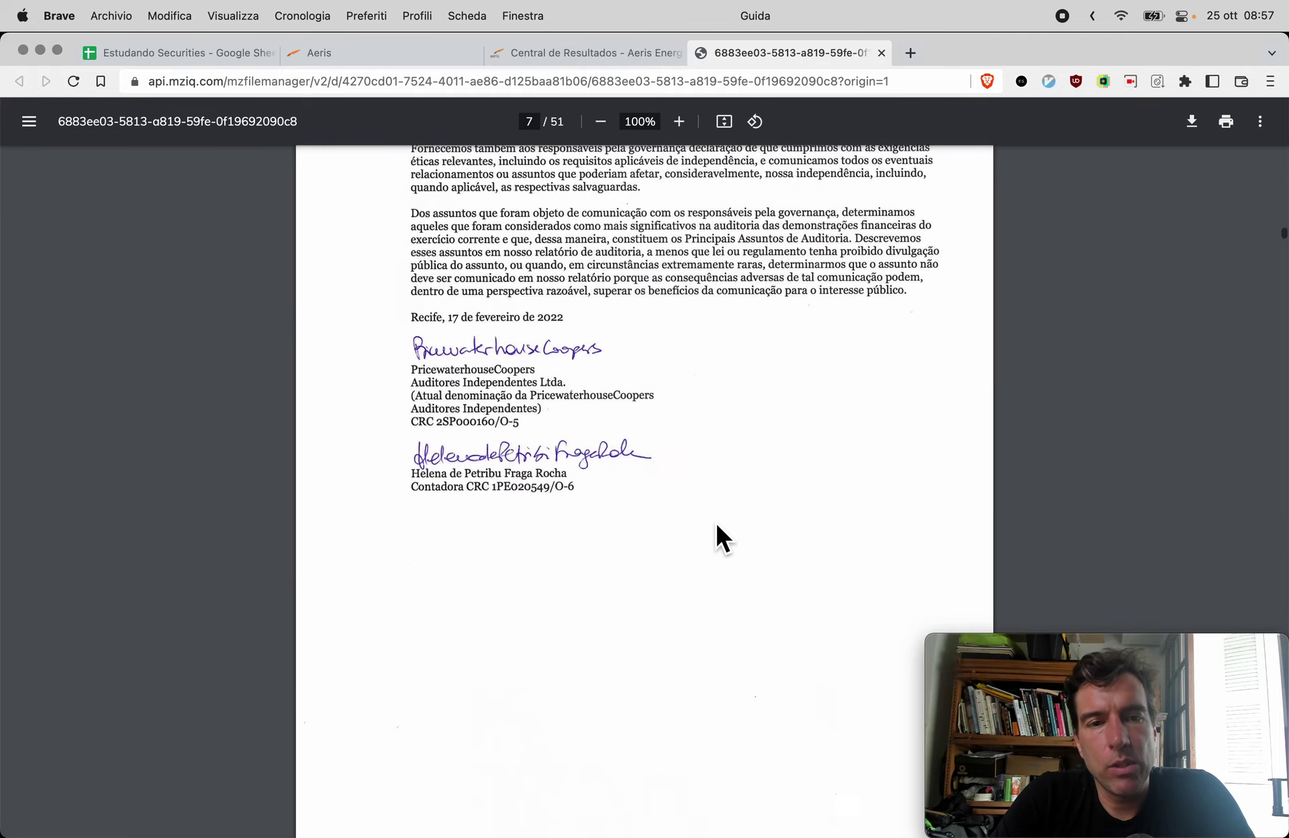
scroll(717, 525, down, 15)
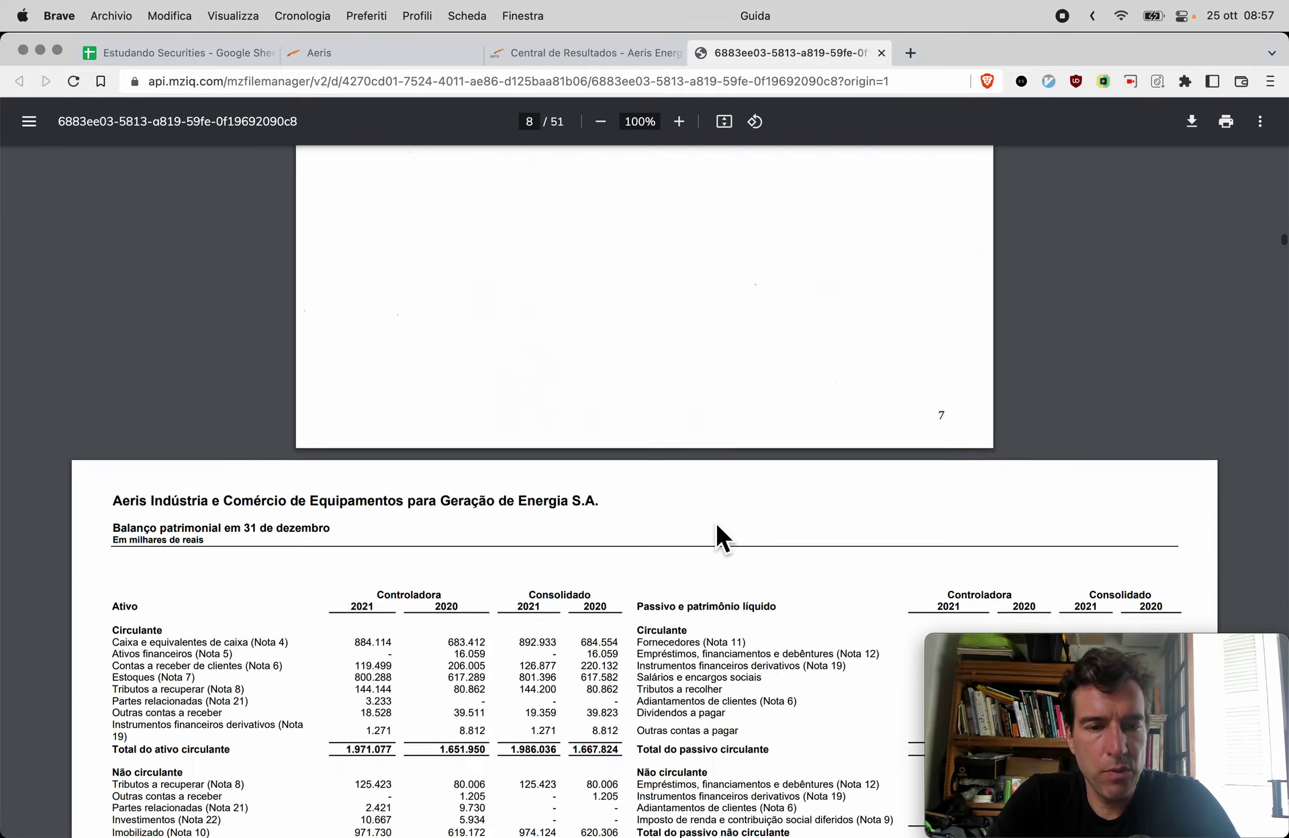
scroll(715, 522, up, 5)
scroll(715, 521, down, 1)
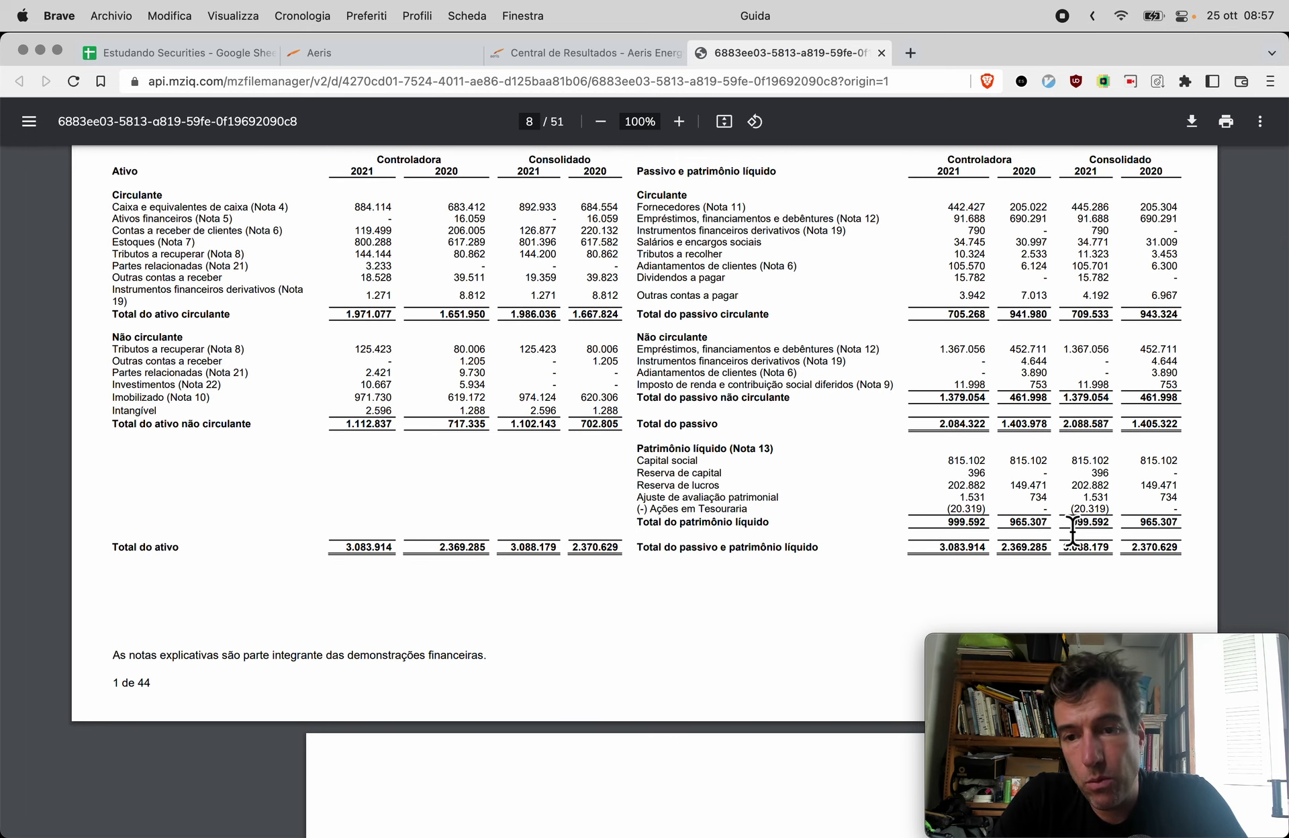
- Enter 1000 as Net Equity(M) in the spreadsheet's Aeris Energy row for period 21, based on the consolidated equity total
key(super+1)
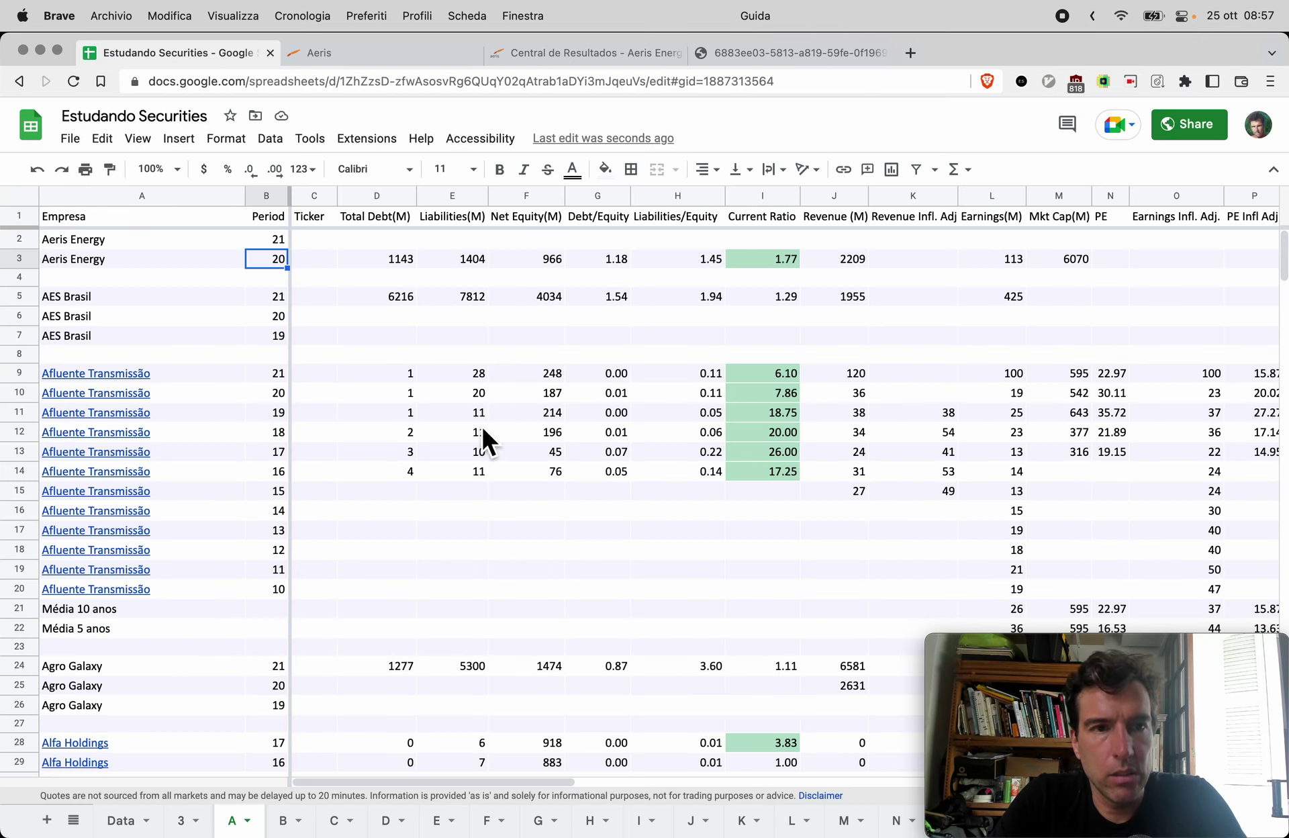
key(super+4)
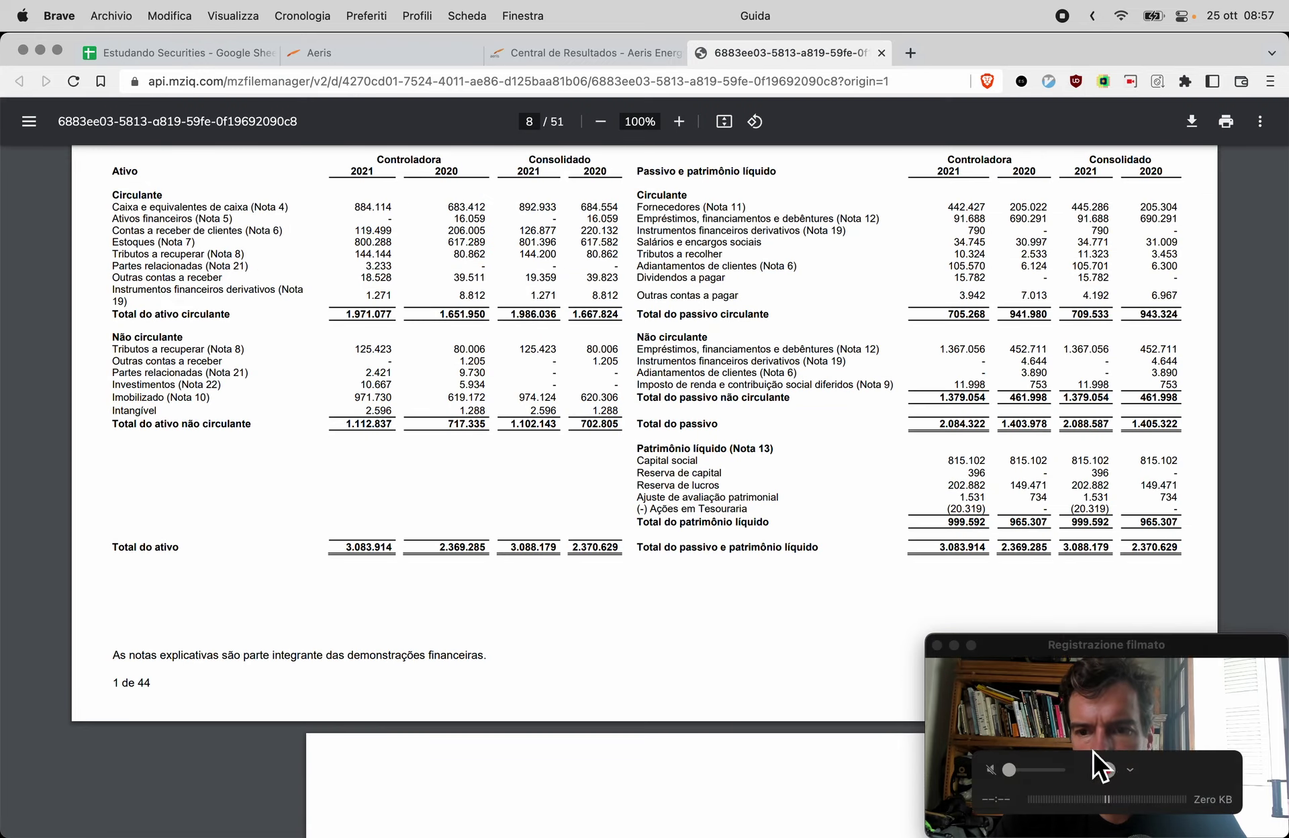
key(super+1)
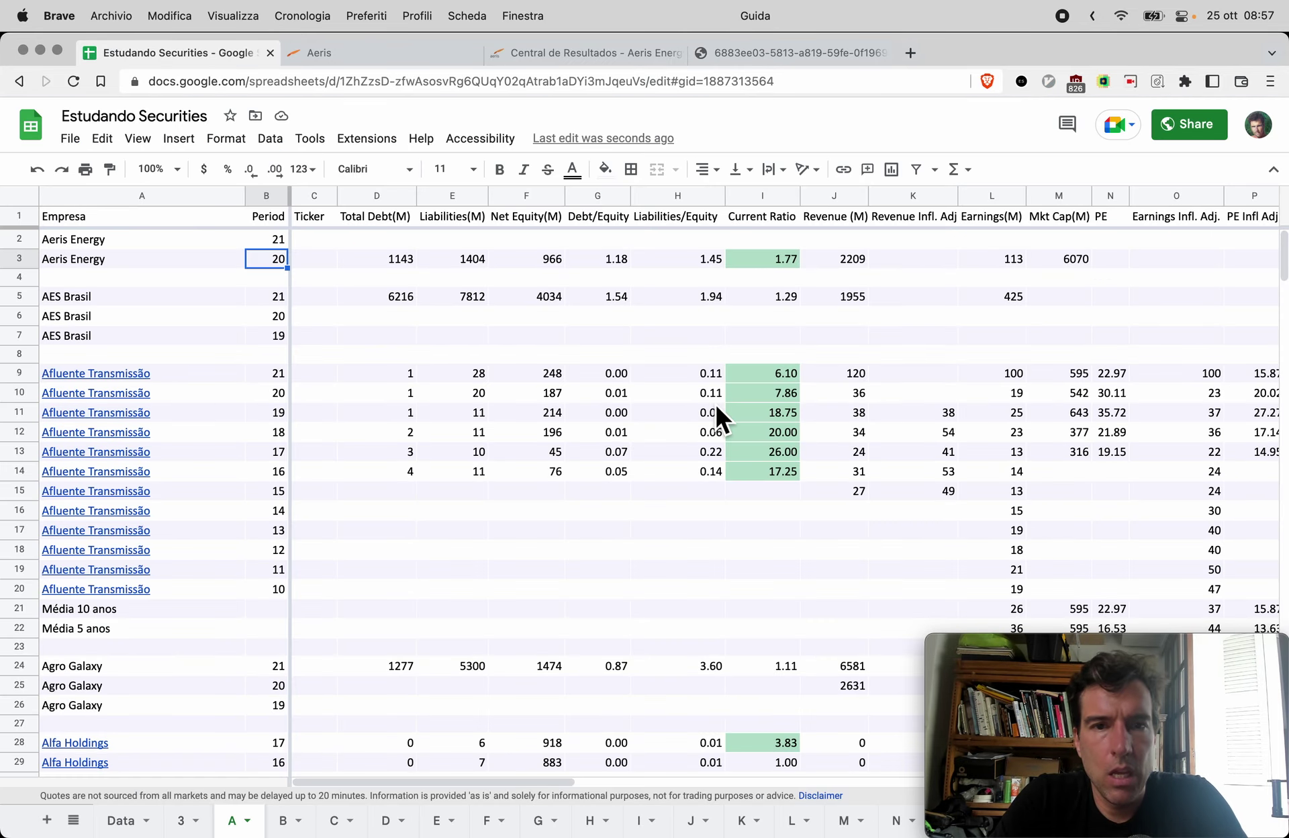
click(532, 243)
text(1000)
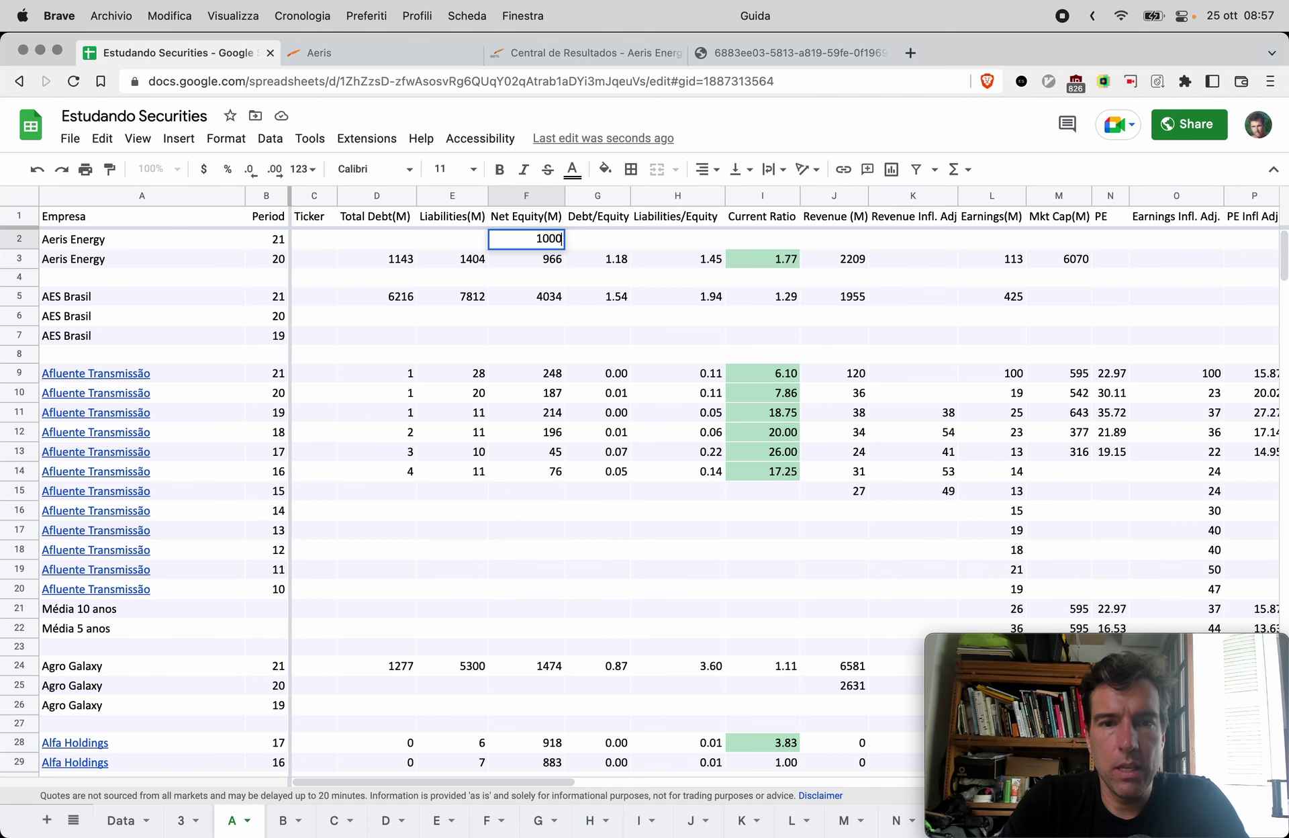
key(Return)
- Open the Calculator and add the 2021 consolidated current and non-current liabilities, 710 and 1379
key(super+4)
key(super+space)
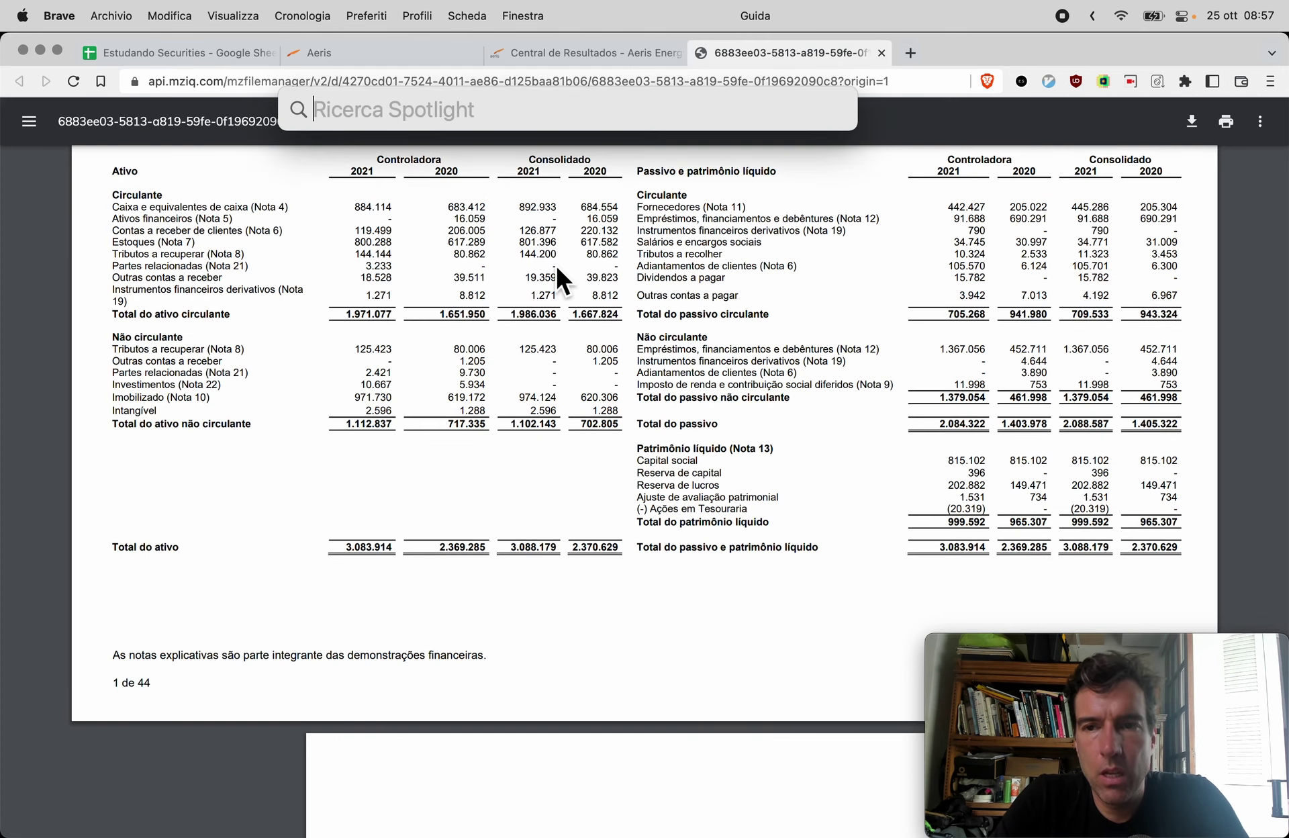
text(cal)
key(Return)
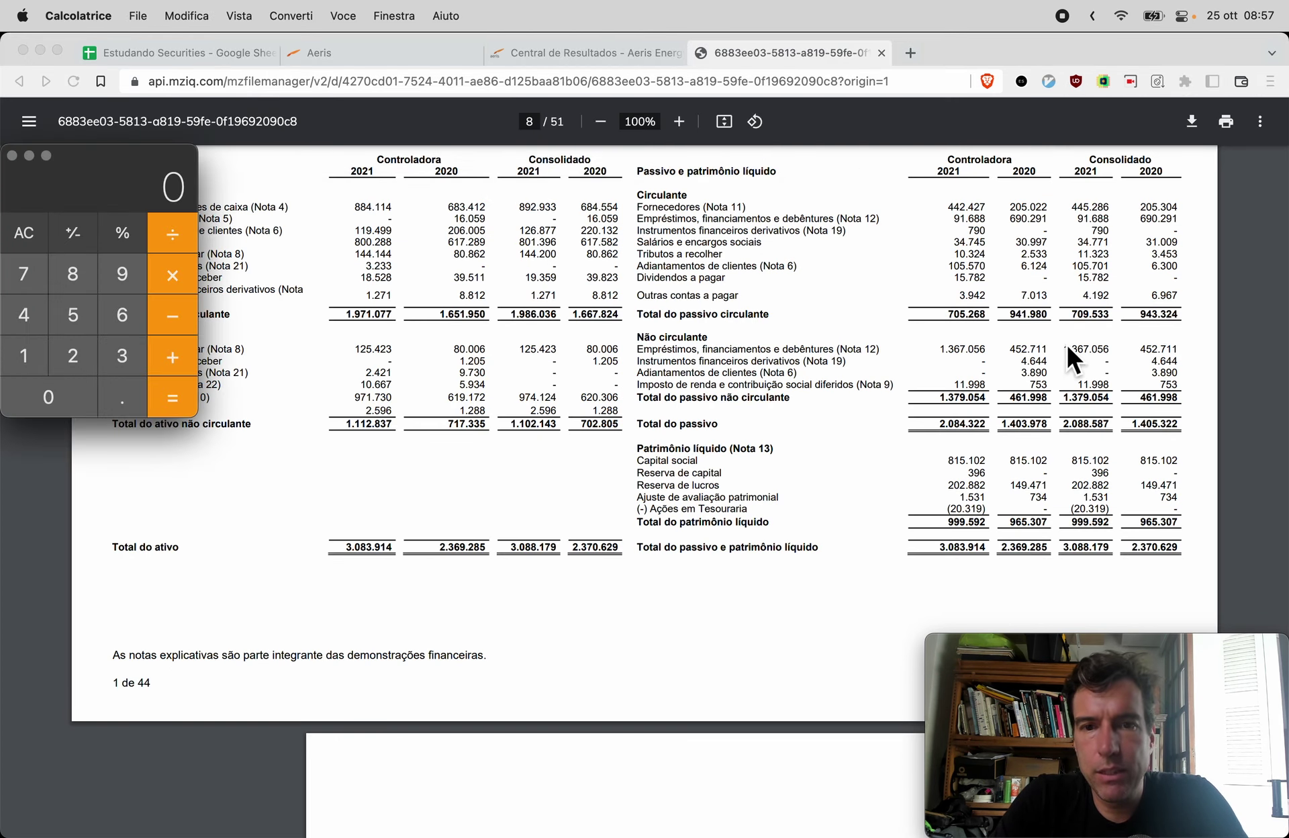
text(710)
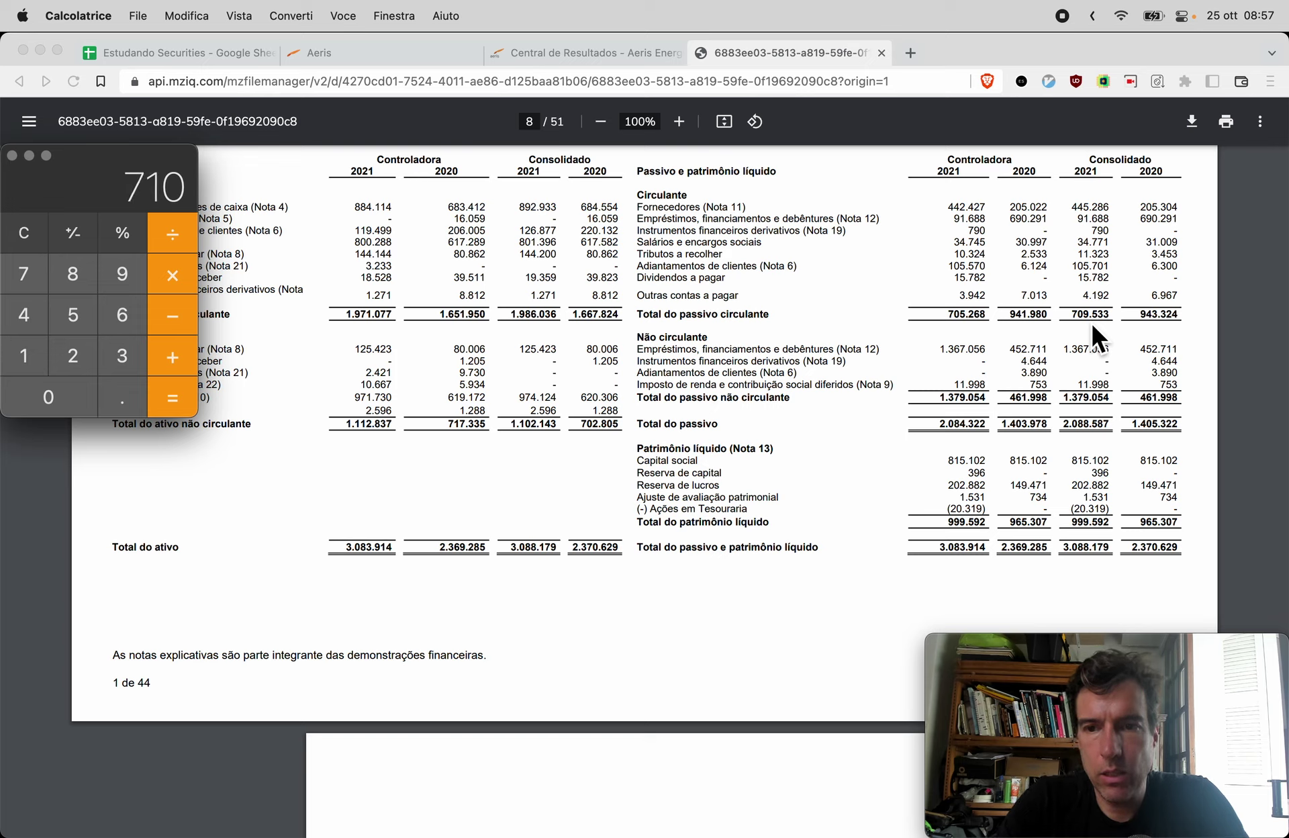
key(plus)
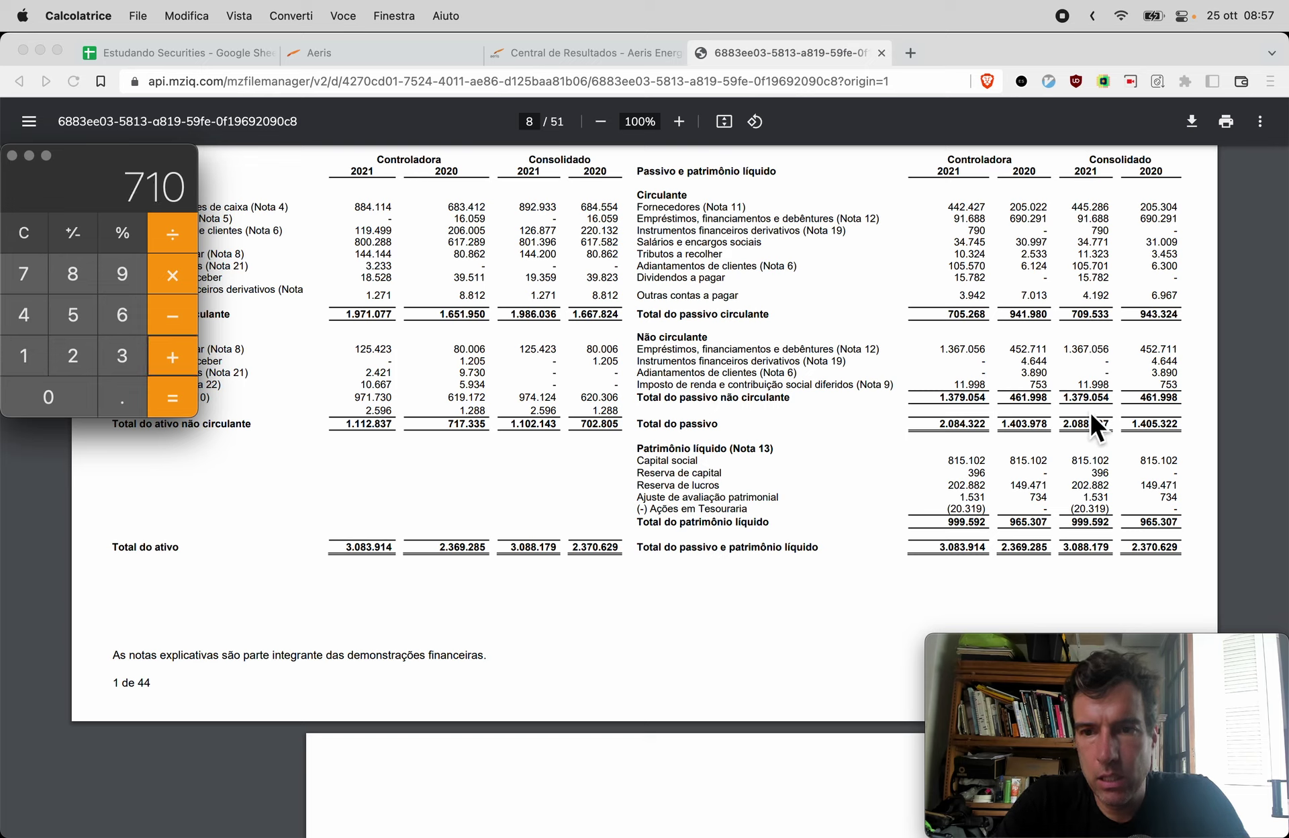
text(1379)
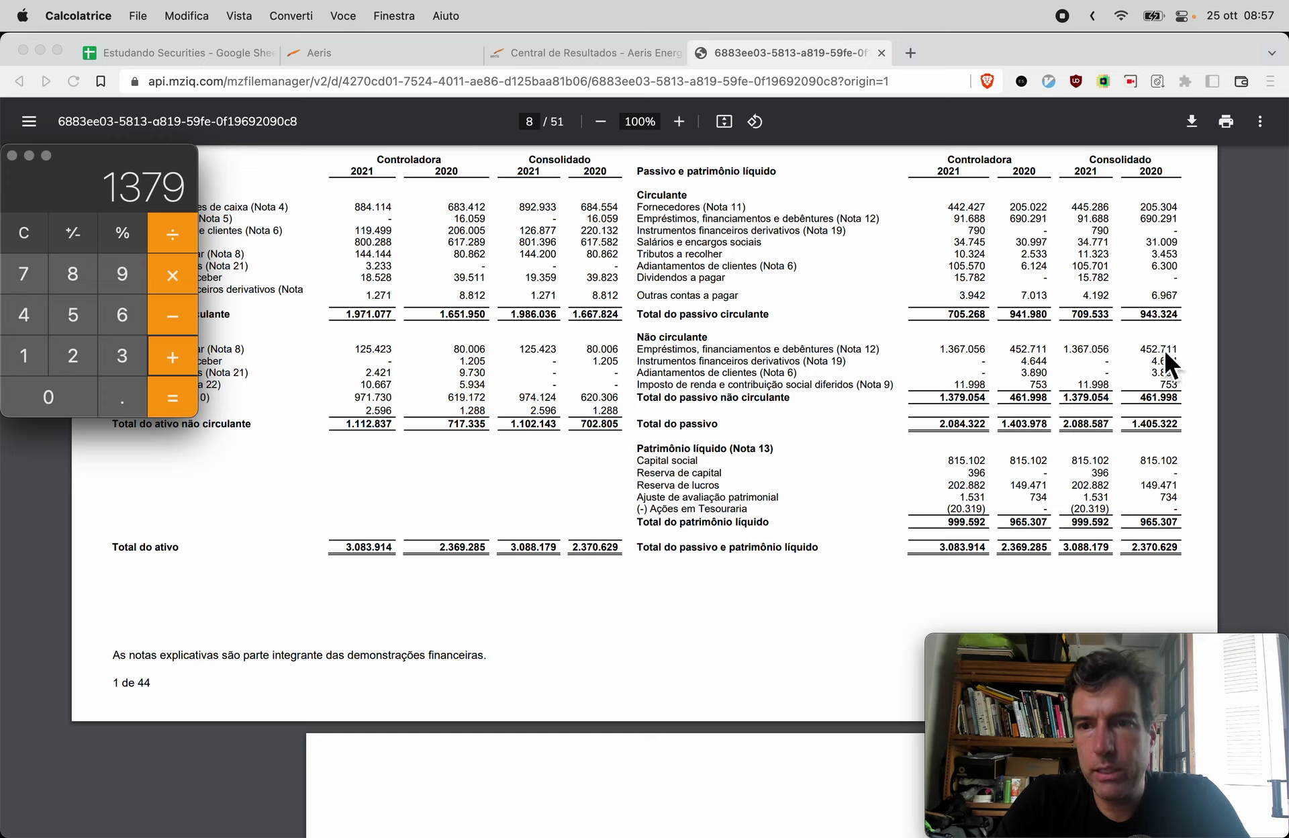
text(+710=)
- Copy the calculated sum, 2089, into the spreadsheet's Liabilities(M) cell for Aeris Energy, period 21
key(super+c)
key(super+Tab)
key(super+1)
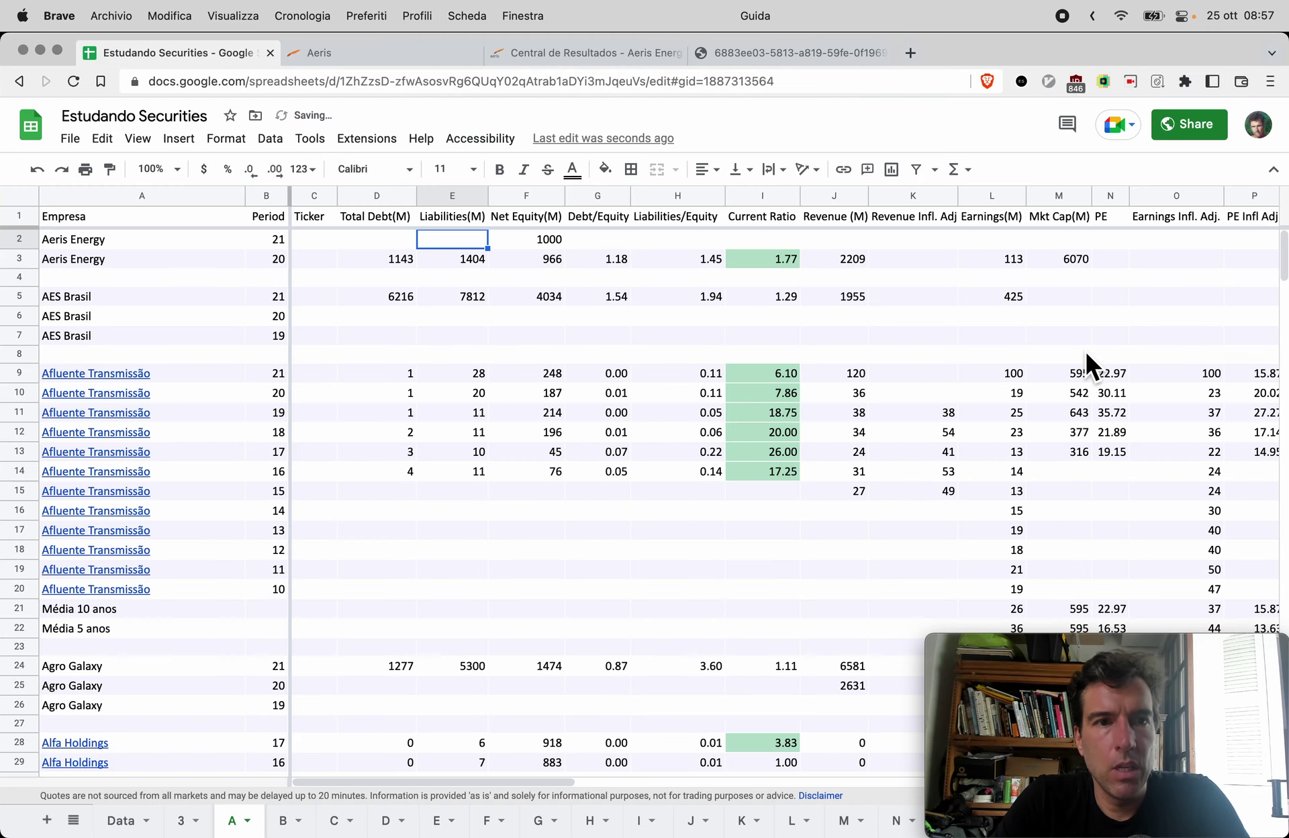
key(super+v)
key(Tab)
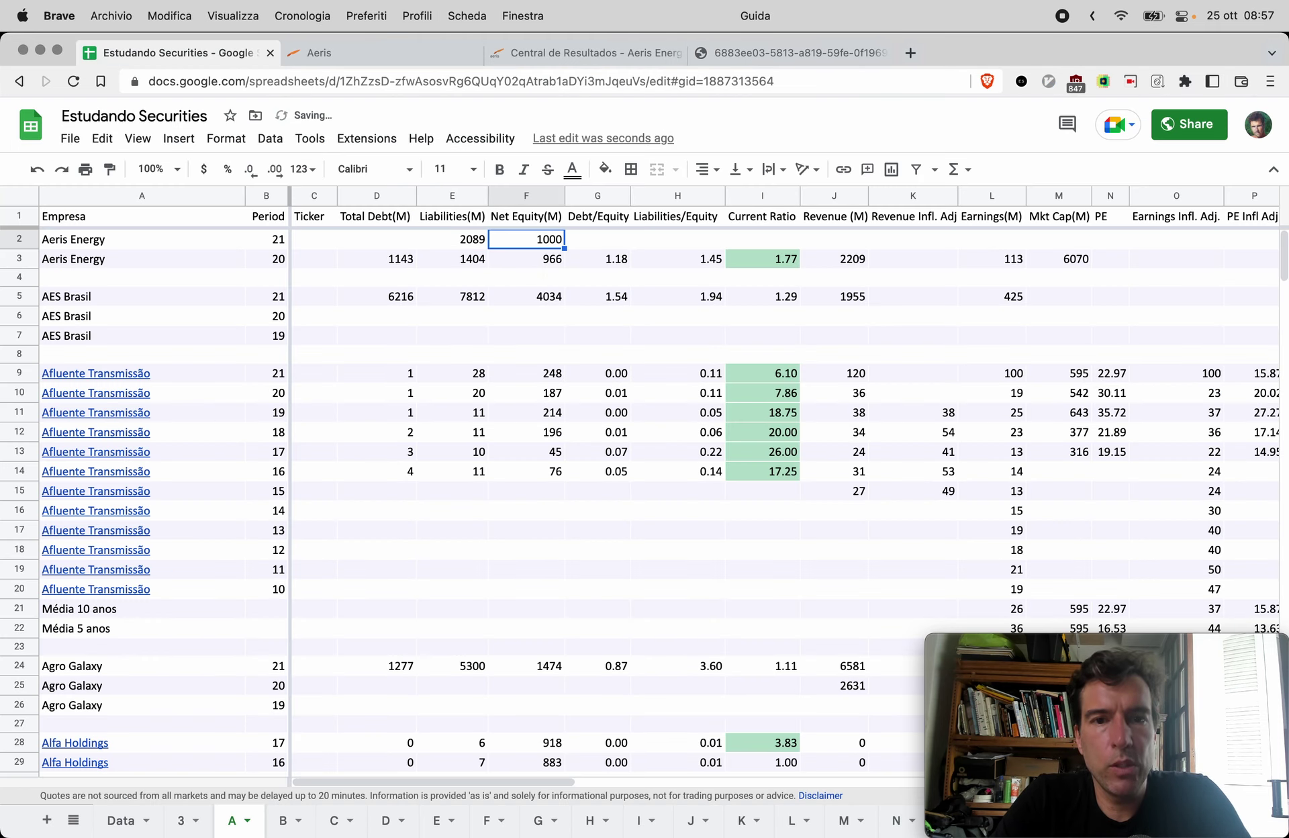
key(Left)
key(Right)
key(Left)
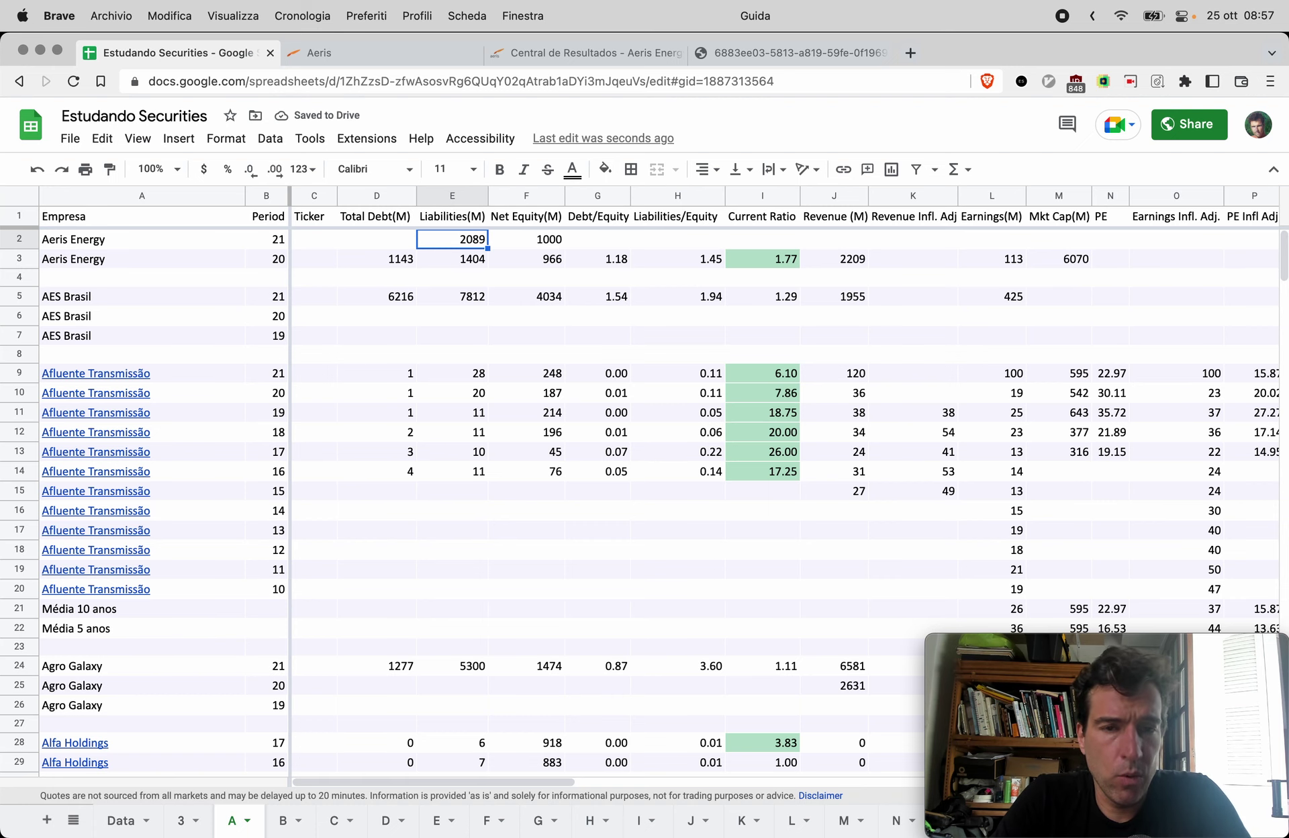
key(Right)
key(Left)
key(Right)
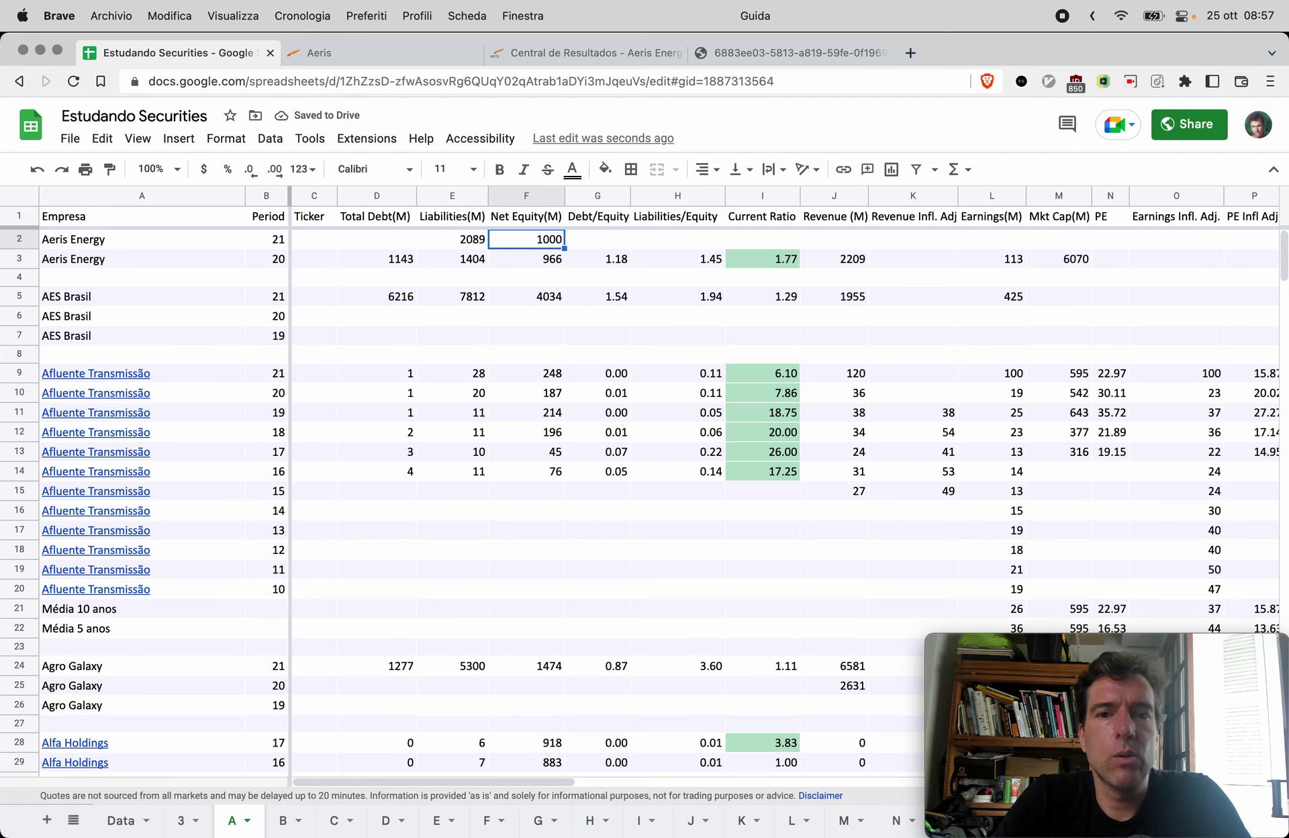
key(Right)
key(Right)
- Add the 2021 consolidated current and non-current loans and debentures, 92 and 1367, from the balance sheet in the Calculator
key(ctrl+shift+Tab)
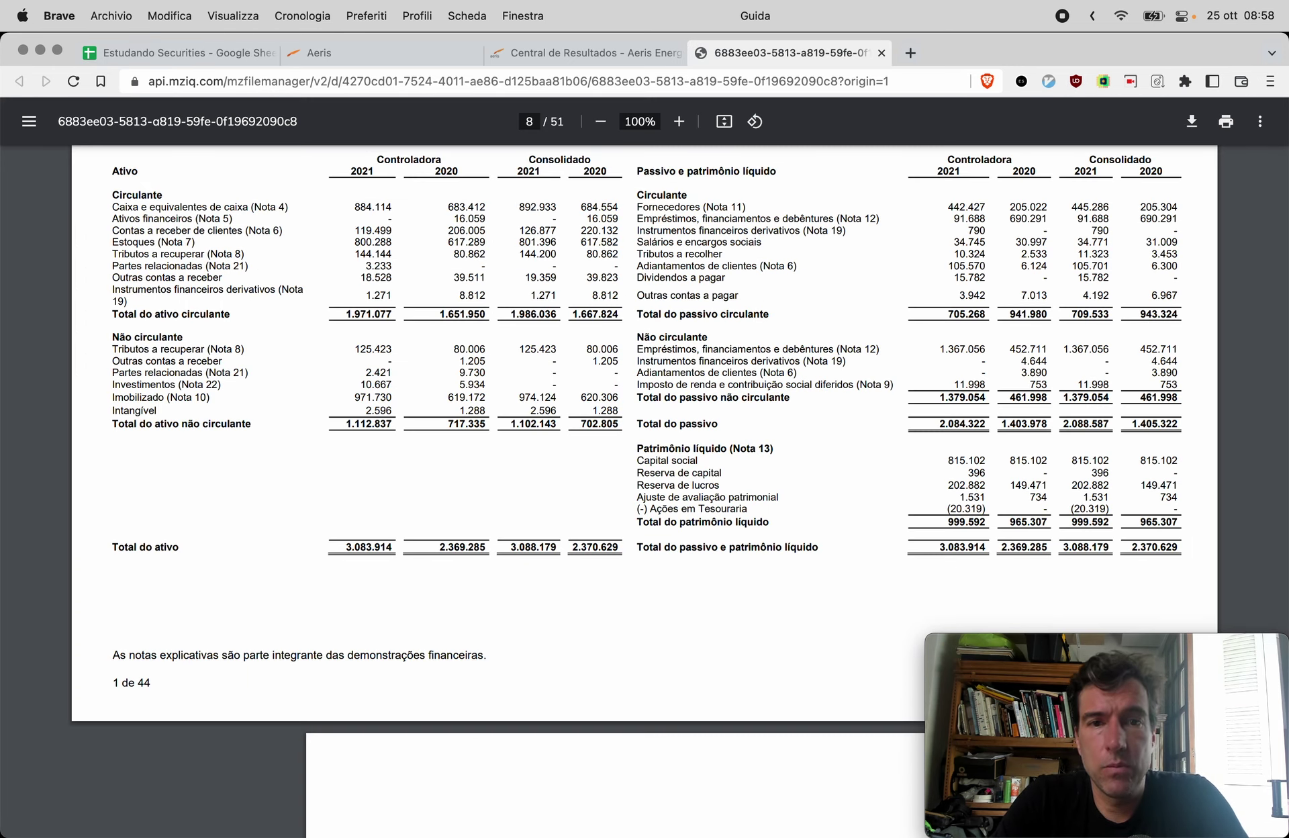
key(super+Tab)
key(Escape)
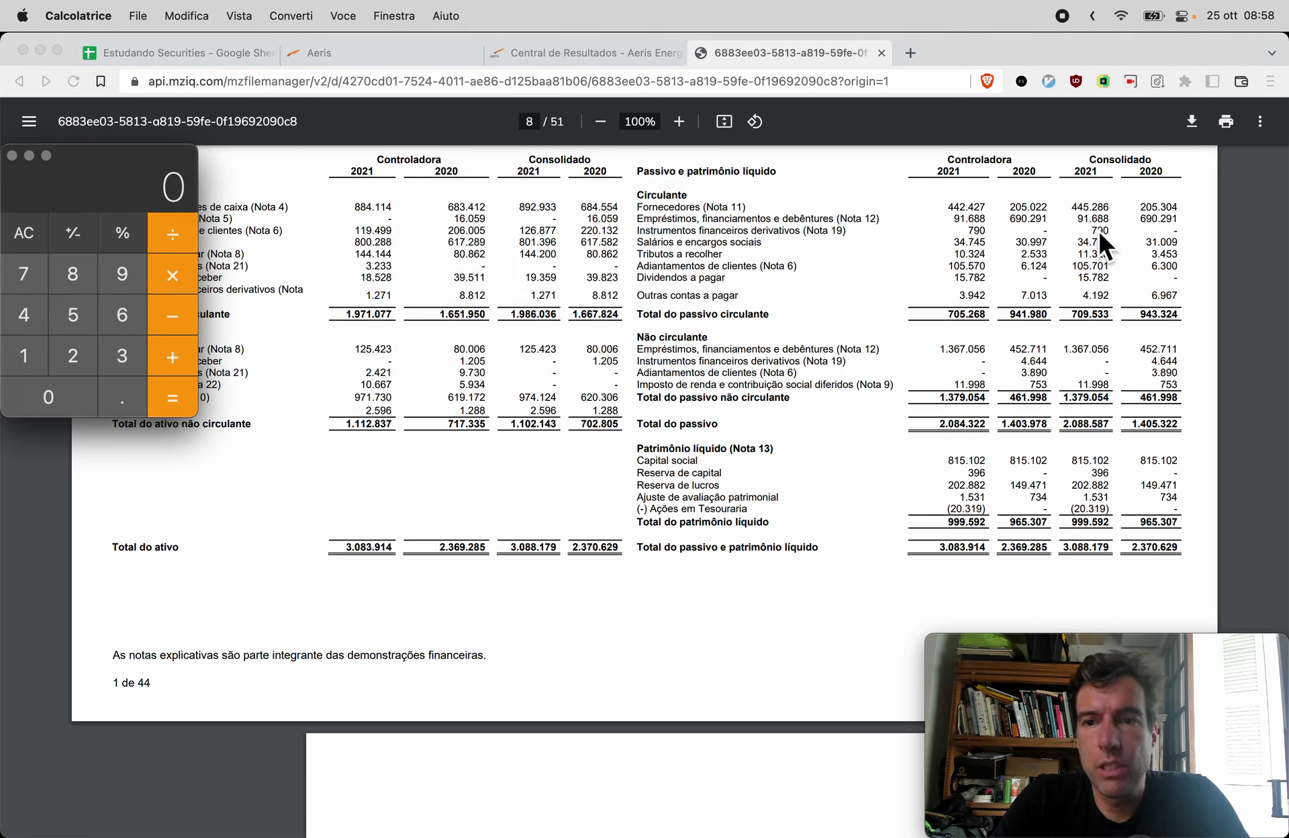
text(92)
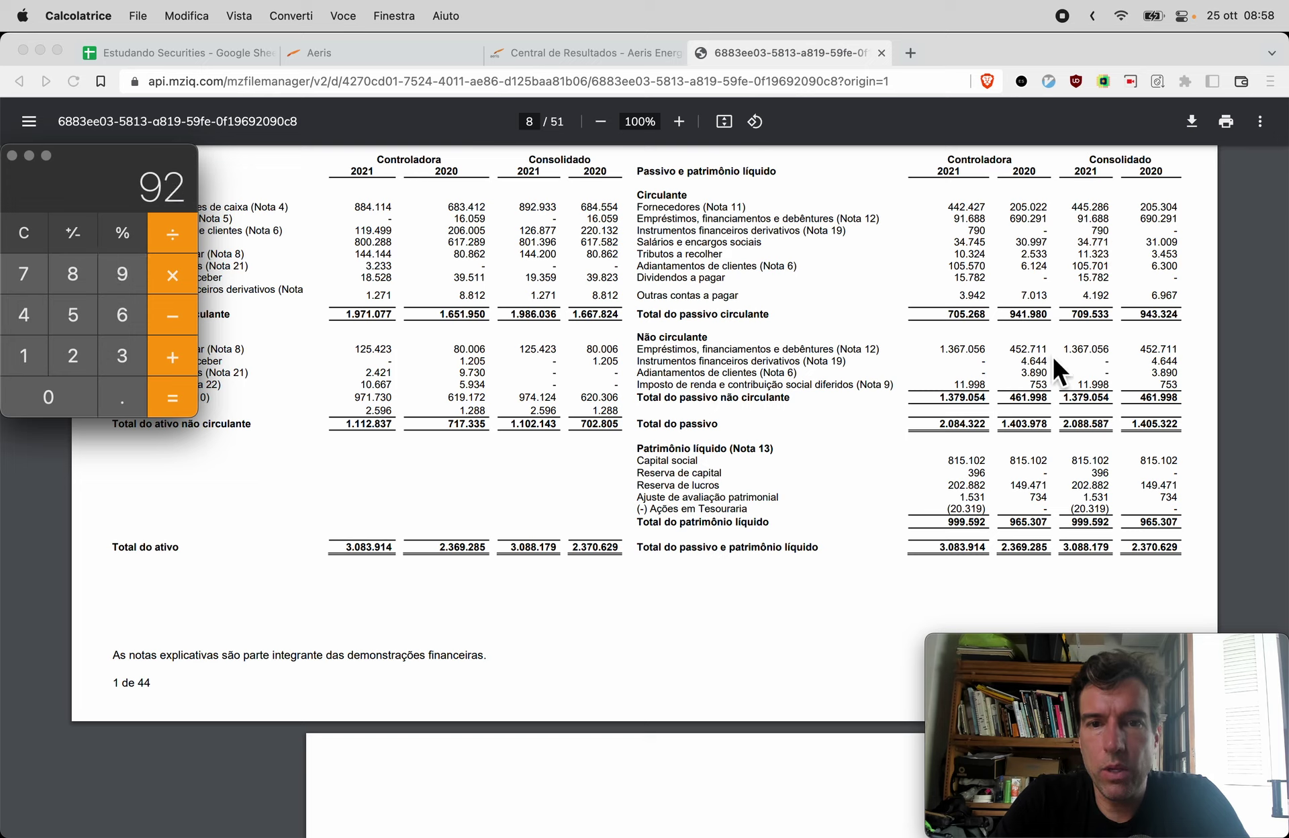
key(plus)
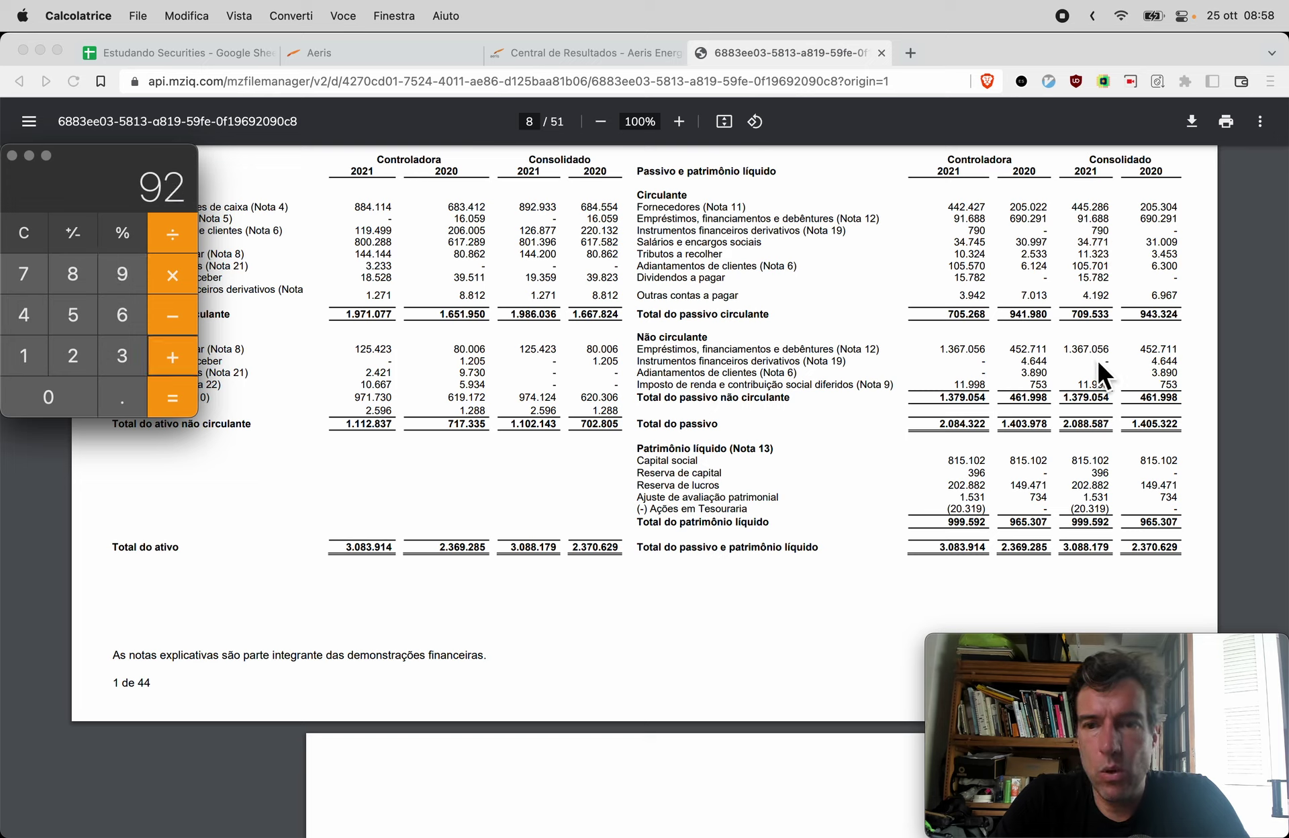
text(1367)
key(Return)
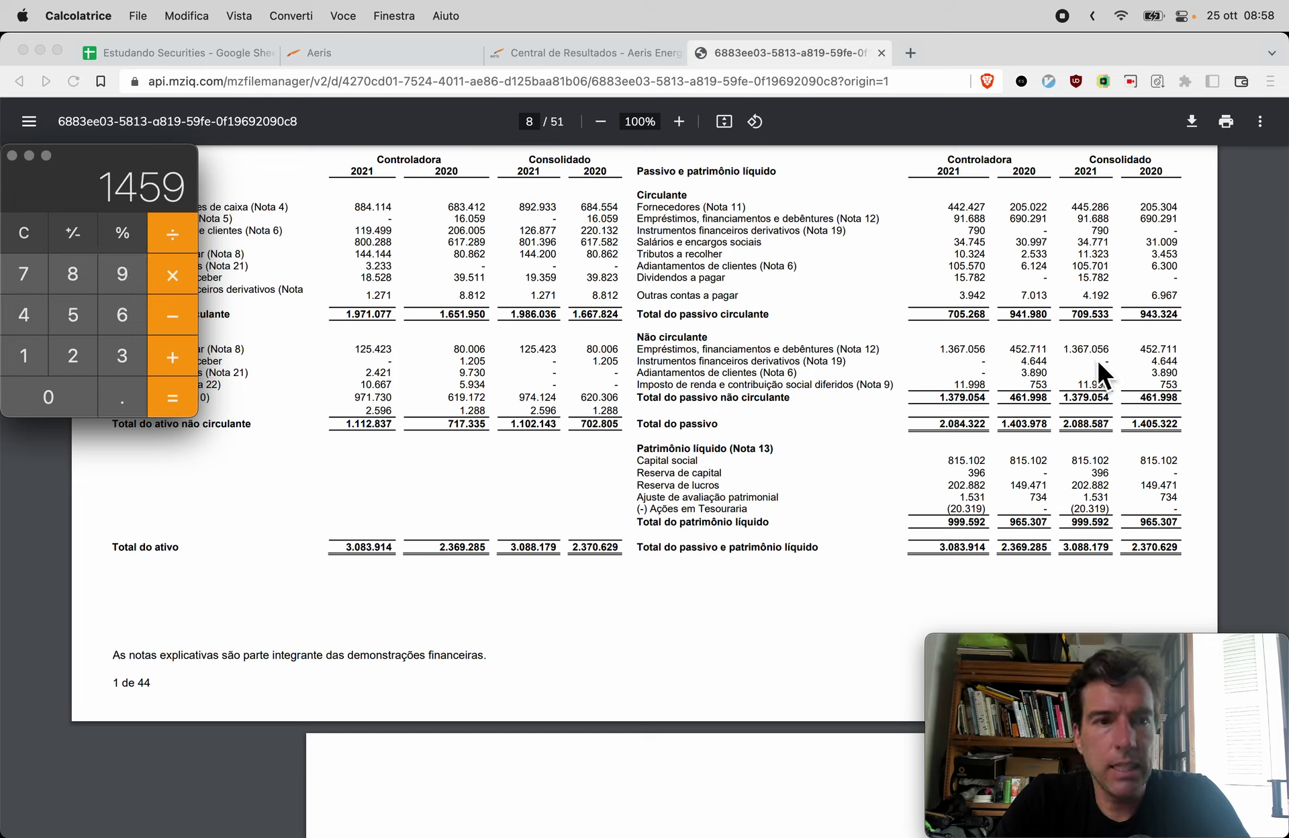
- Put the calculated sum, 1459, into the spreadsheet's Total Debt(M) cell for Aeris Energy, period 21
key(super+Tab)
key(super+1)
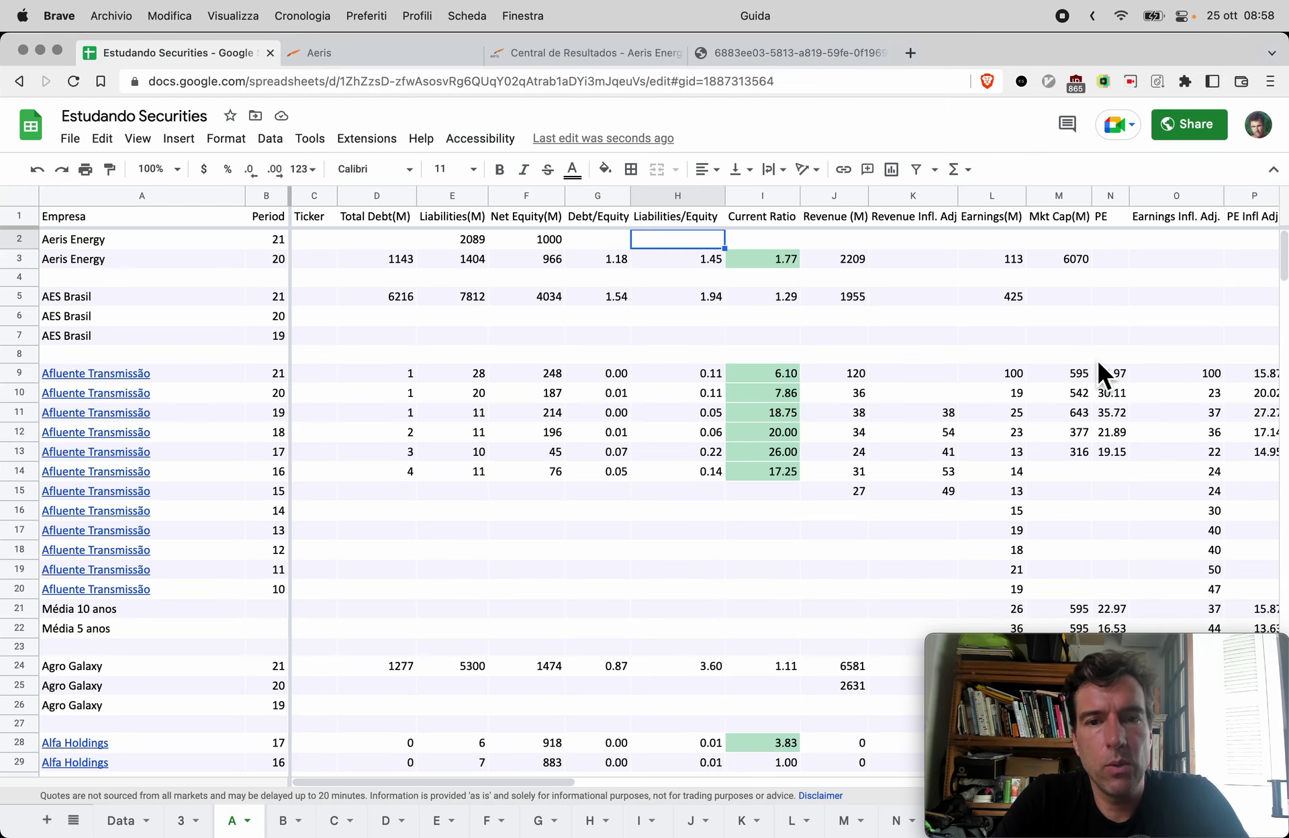
key(Left)
key(Left)
key(Left)
key(Left)
key(super+v)
- Copy the Debt/Equity and Liabilities/Equity formulas from Aeris Energy's period 20 row to its period 21 row
key(Right)
key(Right)
key(Right)
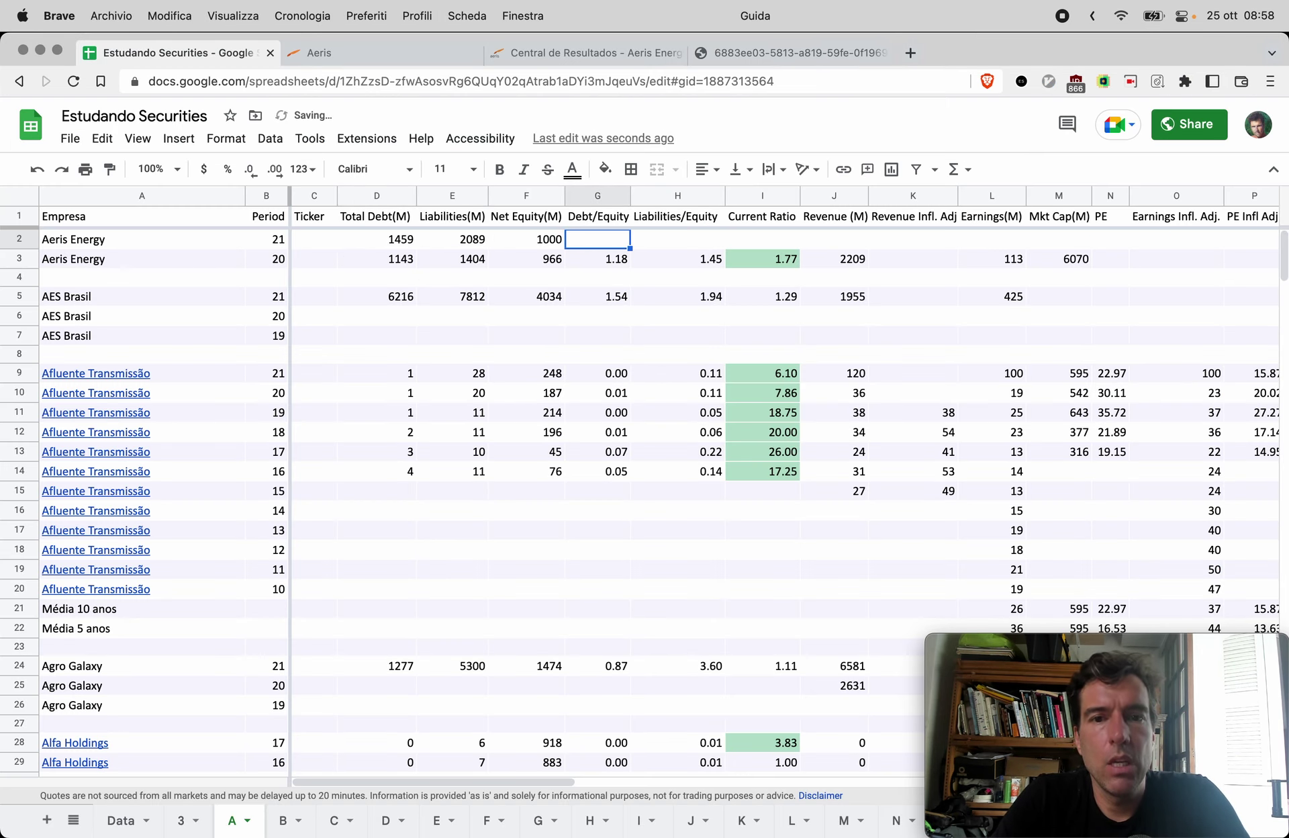
key(Down)
key(shift+Right)
key(super+c)
key(Up)
key(super+v)
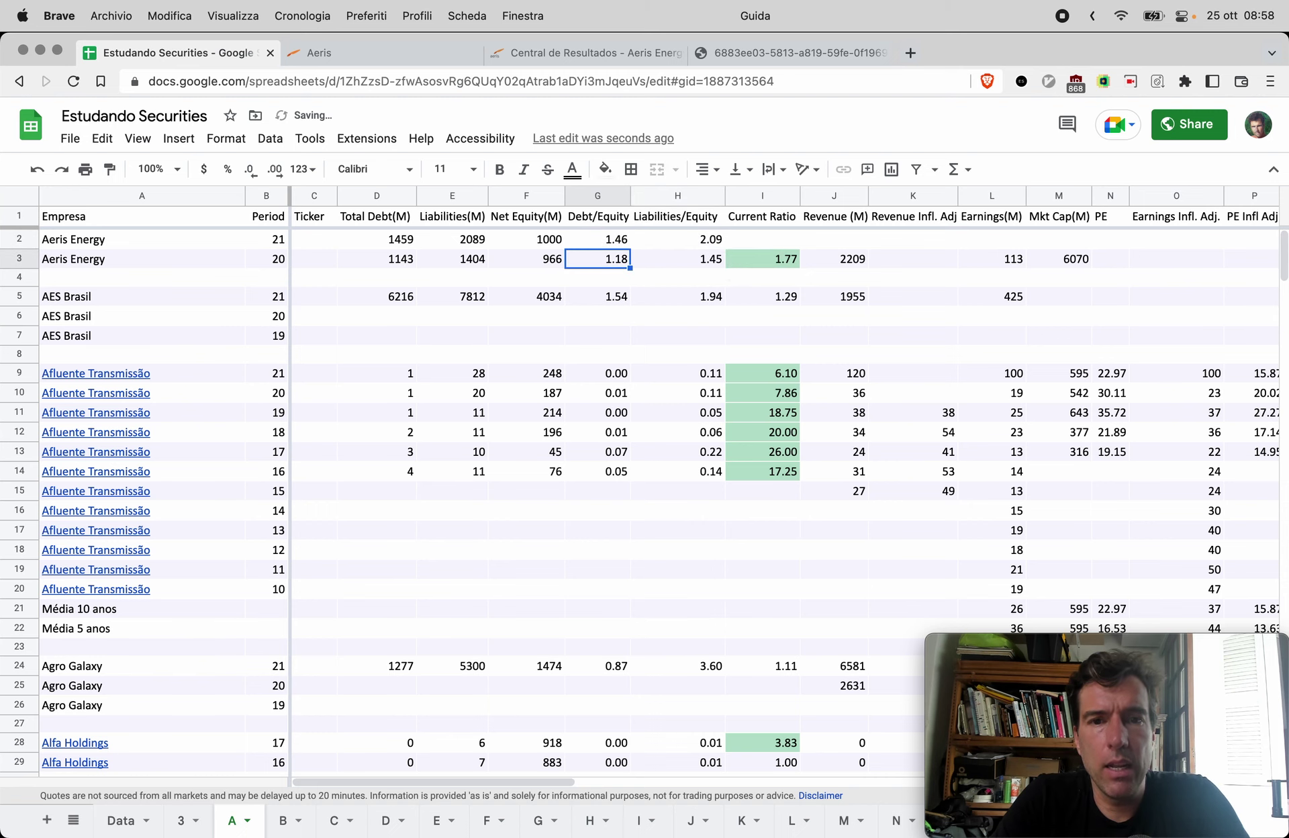
key(Right)
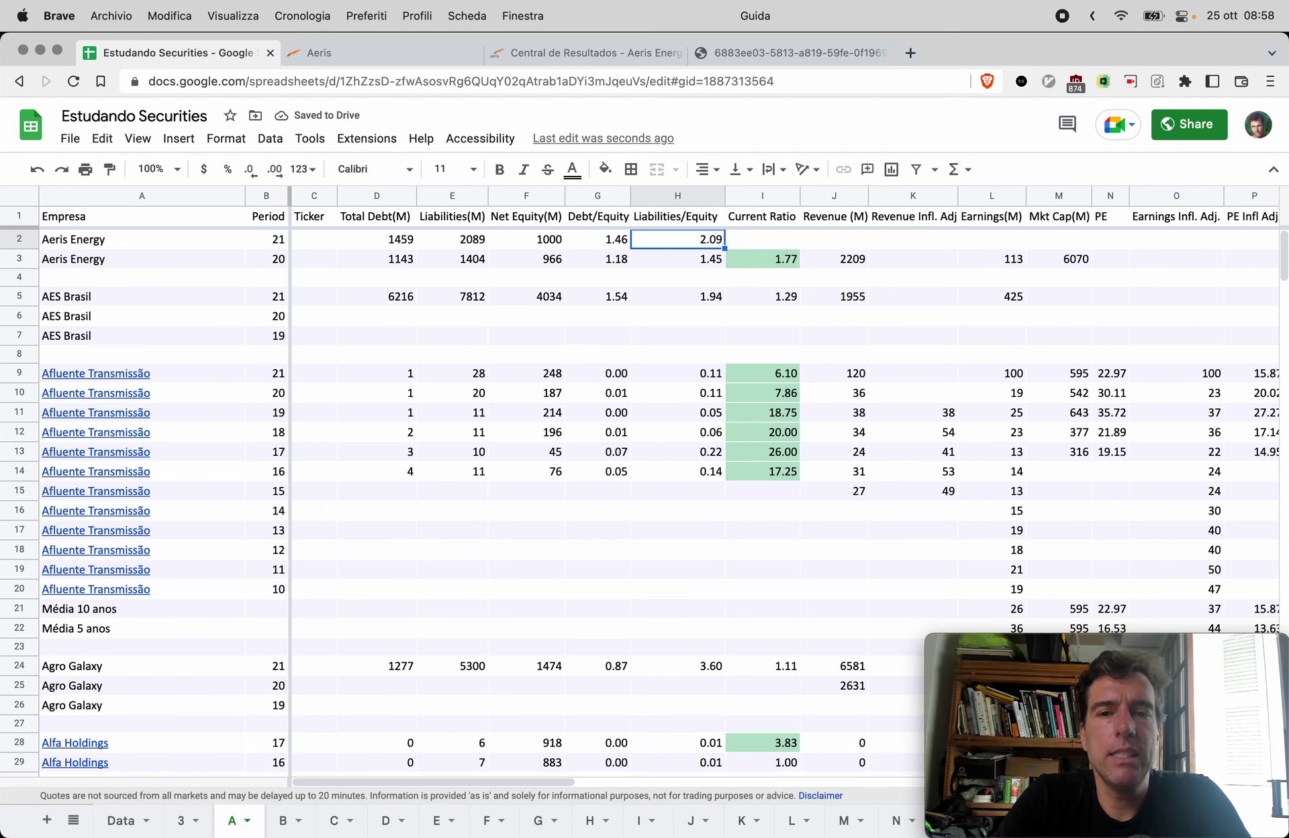
- Divide the 2021 consolidated current assets, 1986, by the current liabilities, 710, in the Calculator and copy the result
key(super+4)
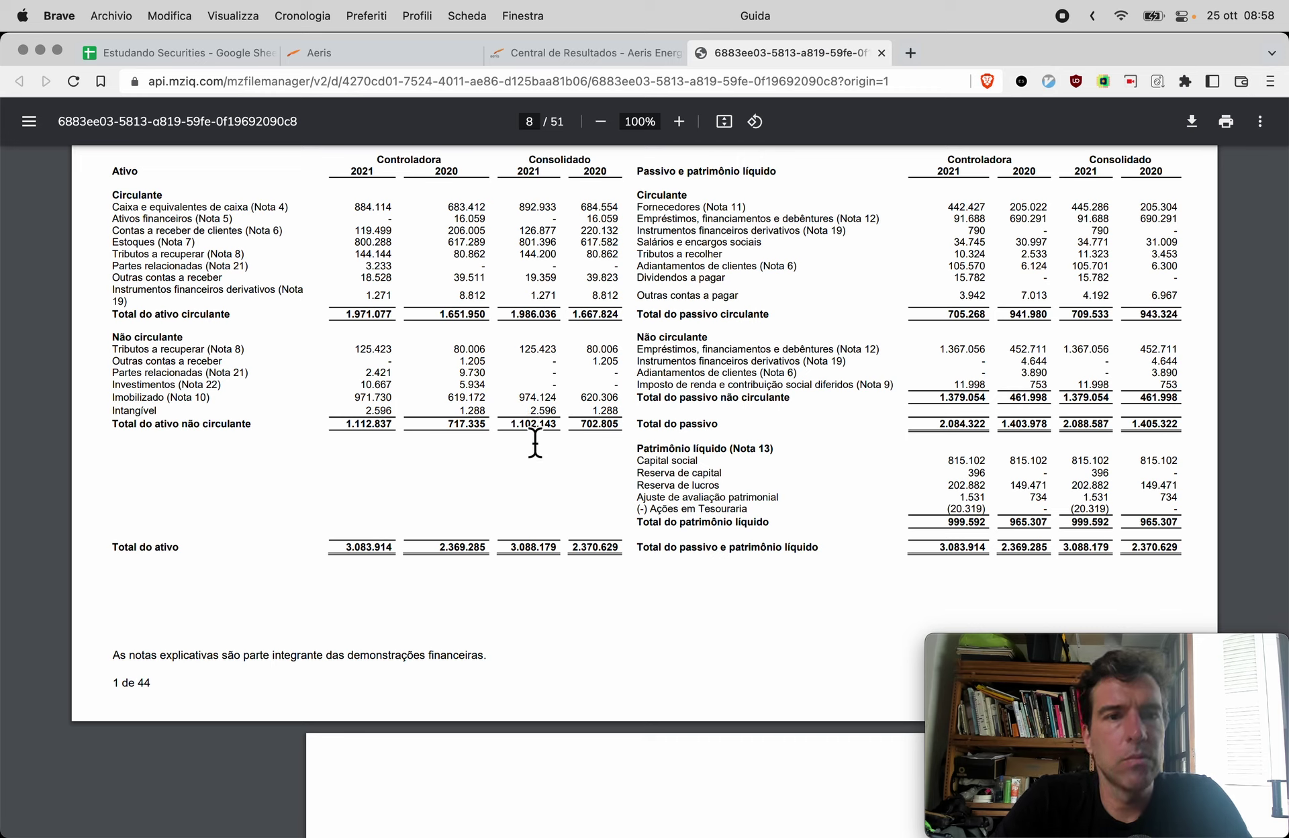
key(super+space)
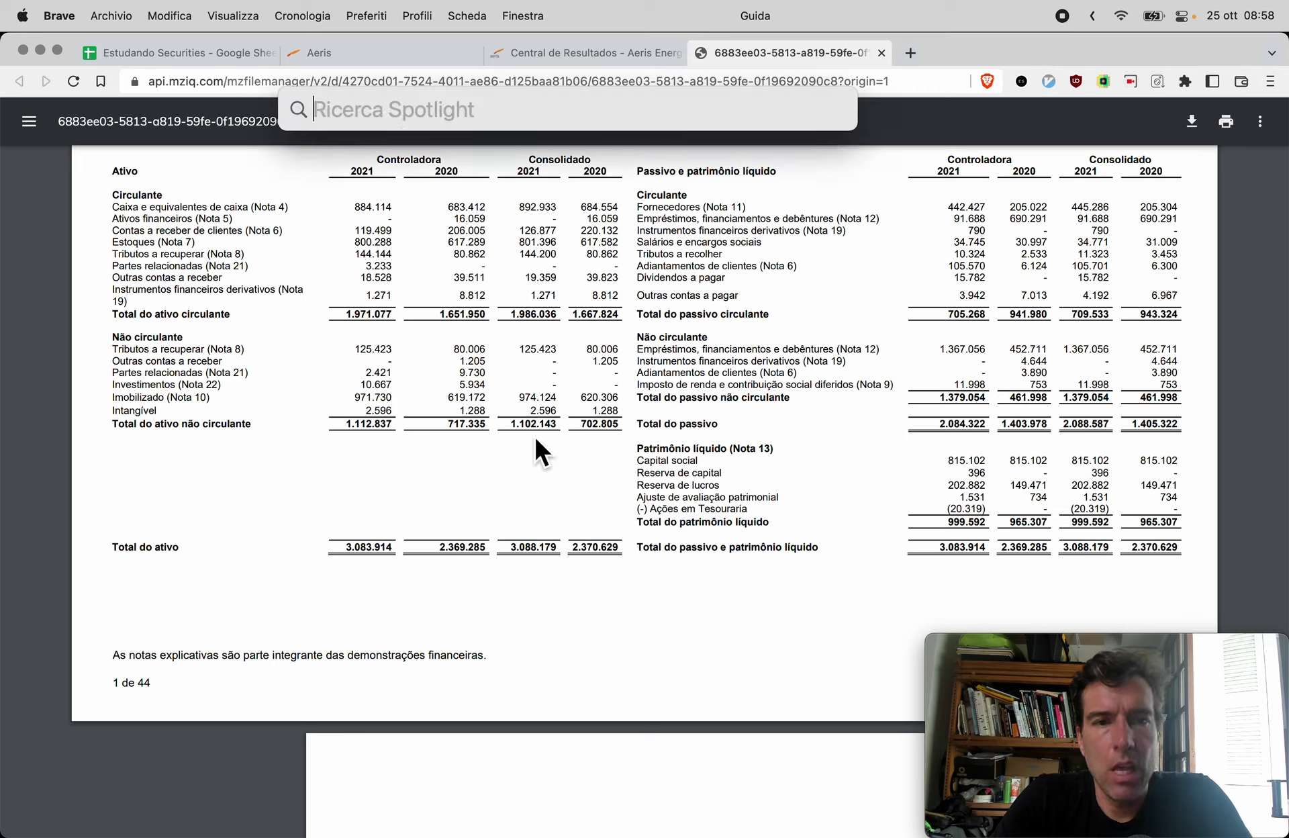
text(cal)
key(Return)
key(Escape)
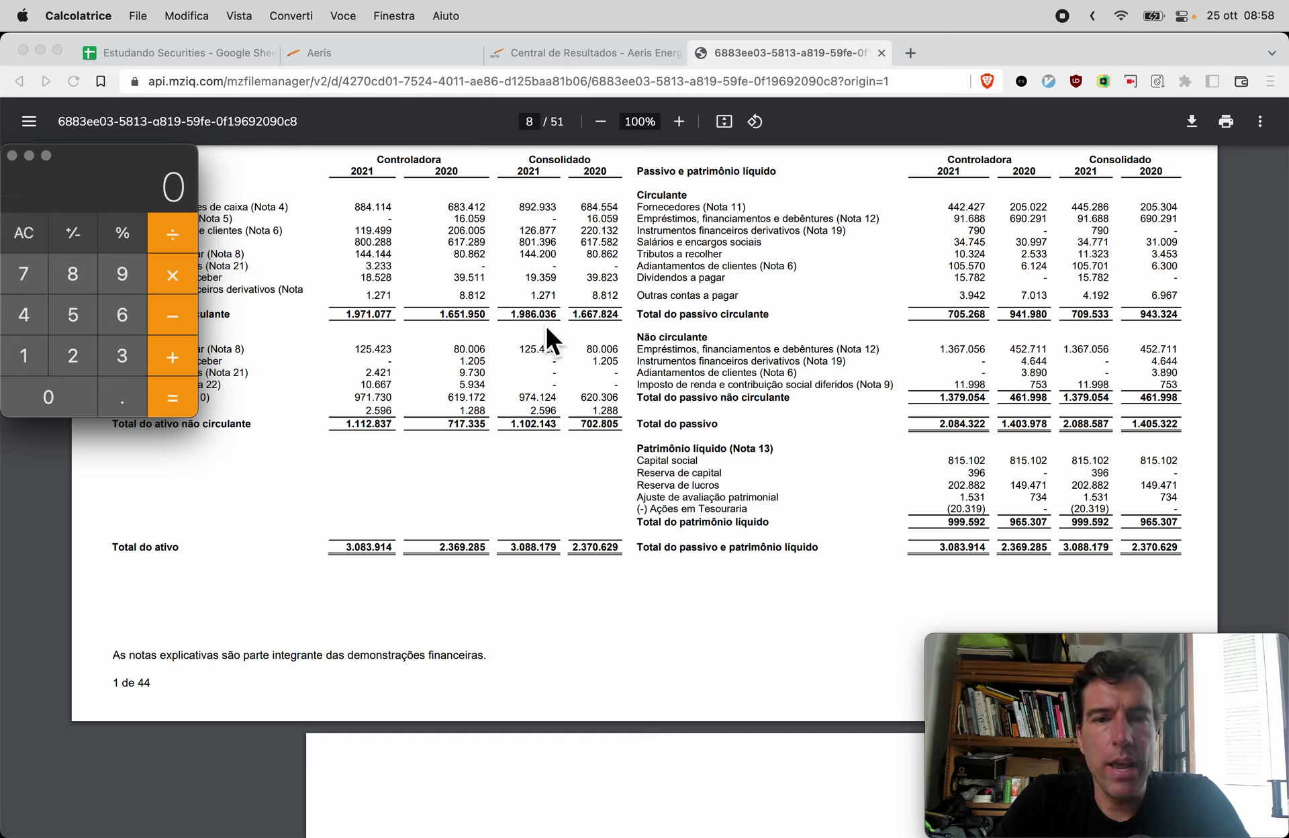
text(1986)
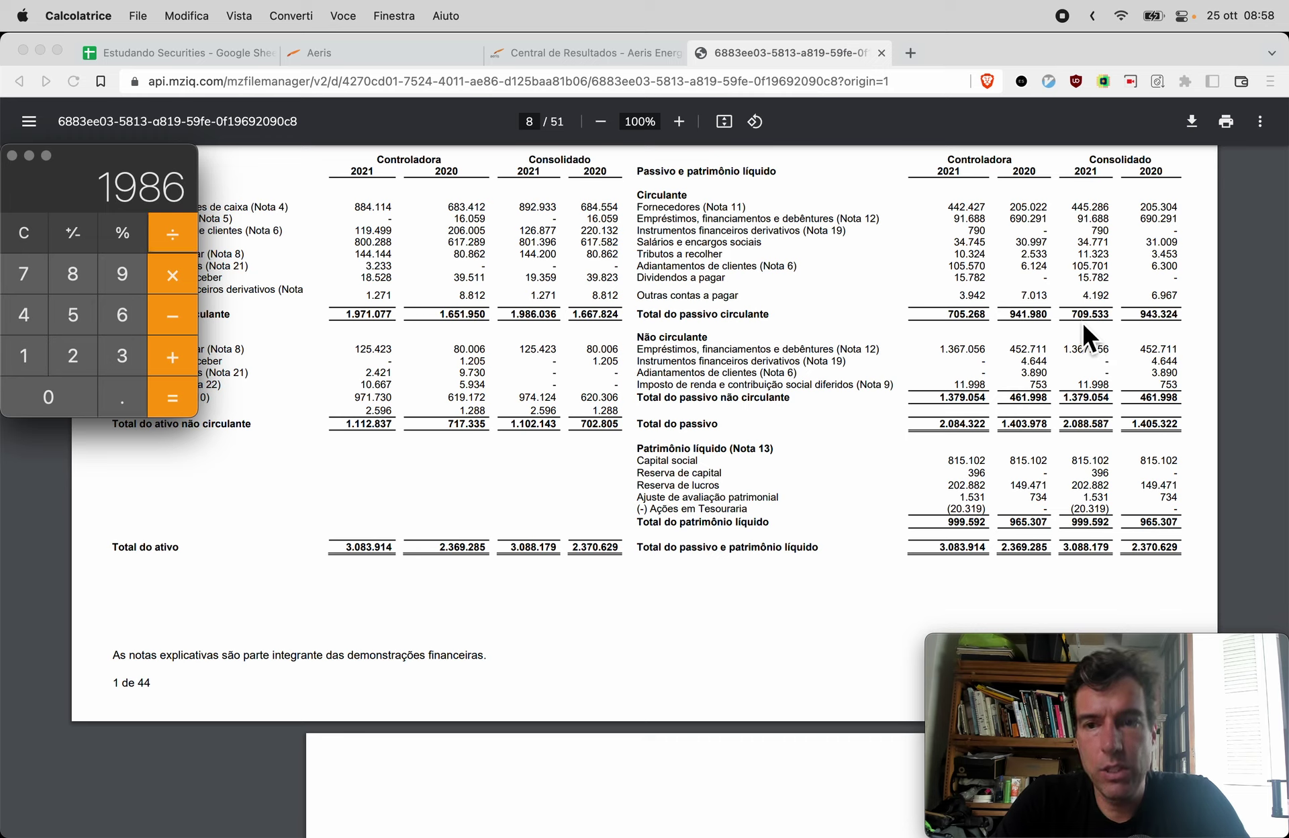
text(/710)
key(Return)
key(super+c)
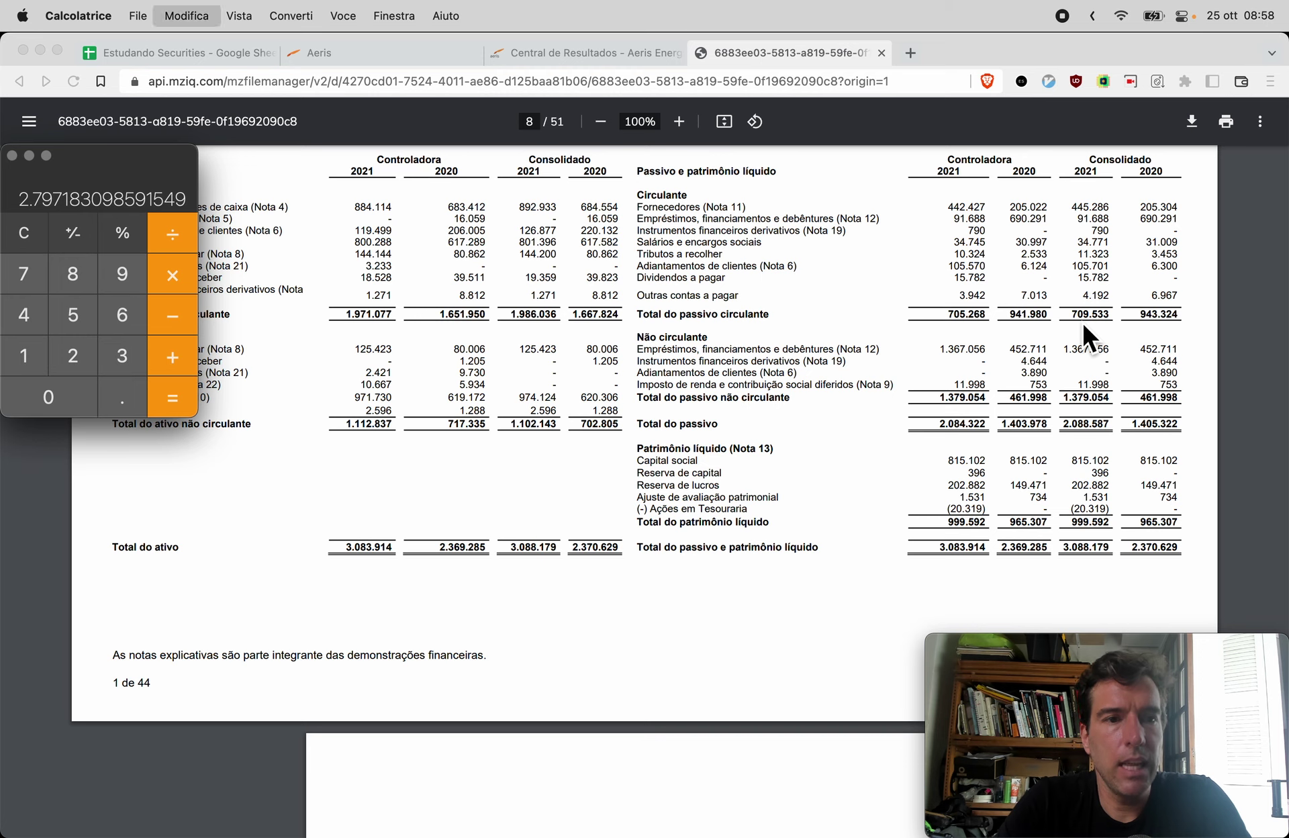
- Paste the copied quotient into the spreadsheet's Current Ratio cell for Aeris Energy, period 21
key(super+Tab)
key(super+1)
key(super+v)
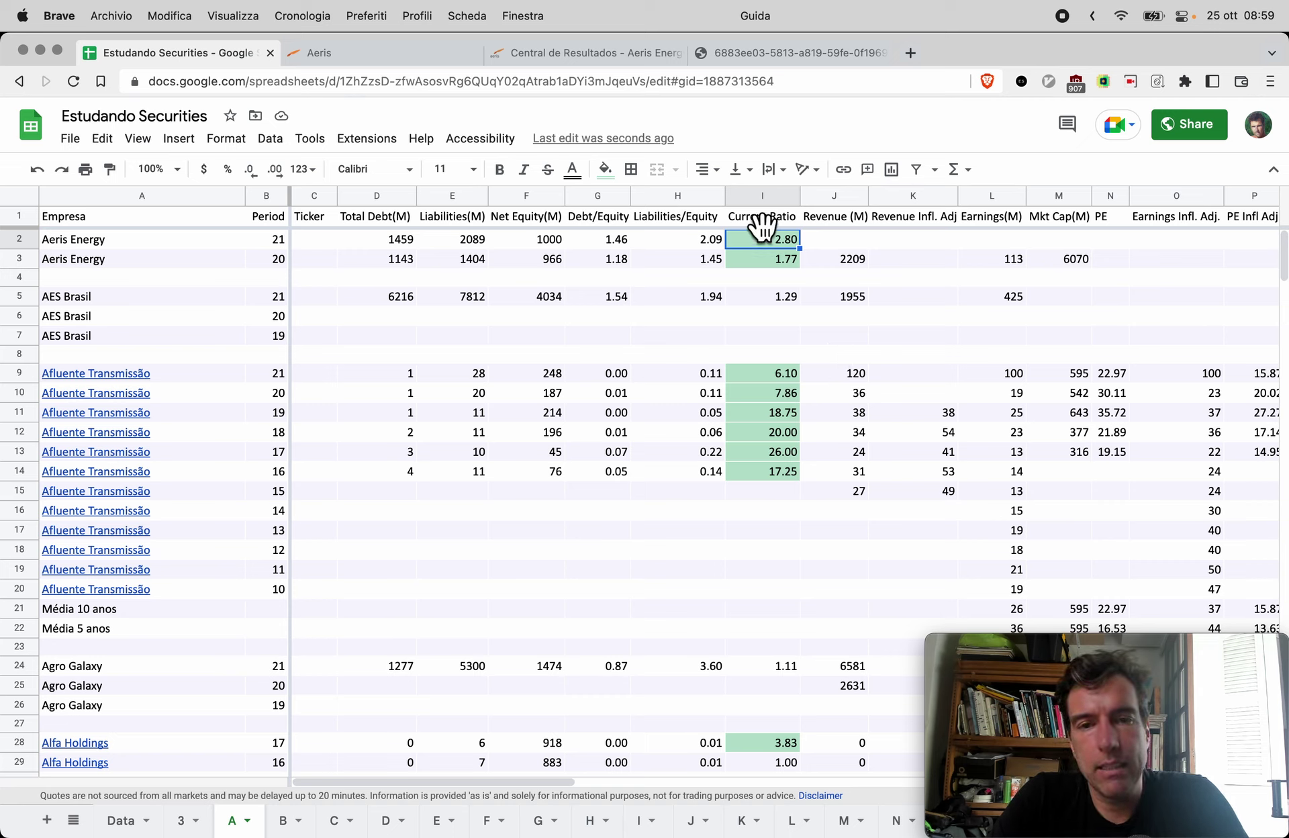
- Enter 2486 as Revenue (M) for Aeris Energy, period 21, based on the 2021 consolidated net operating revenue in the income statement
key(super+4)
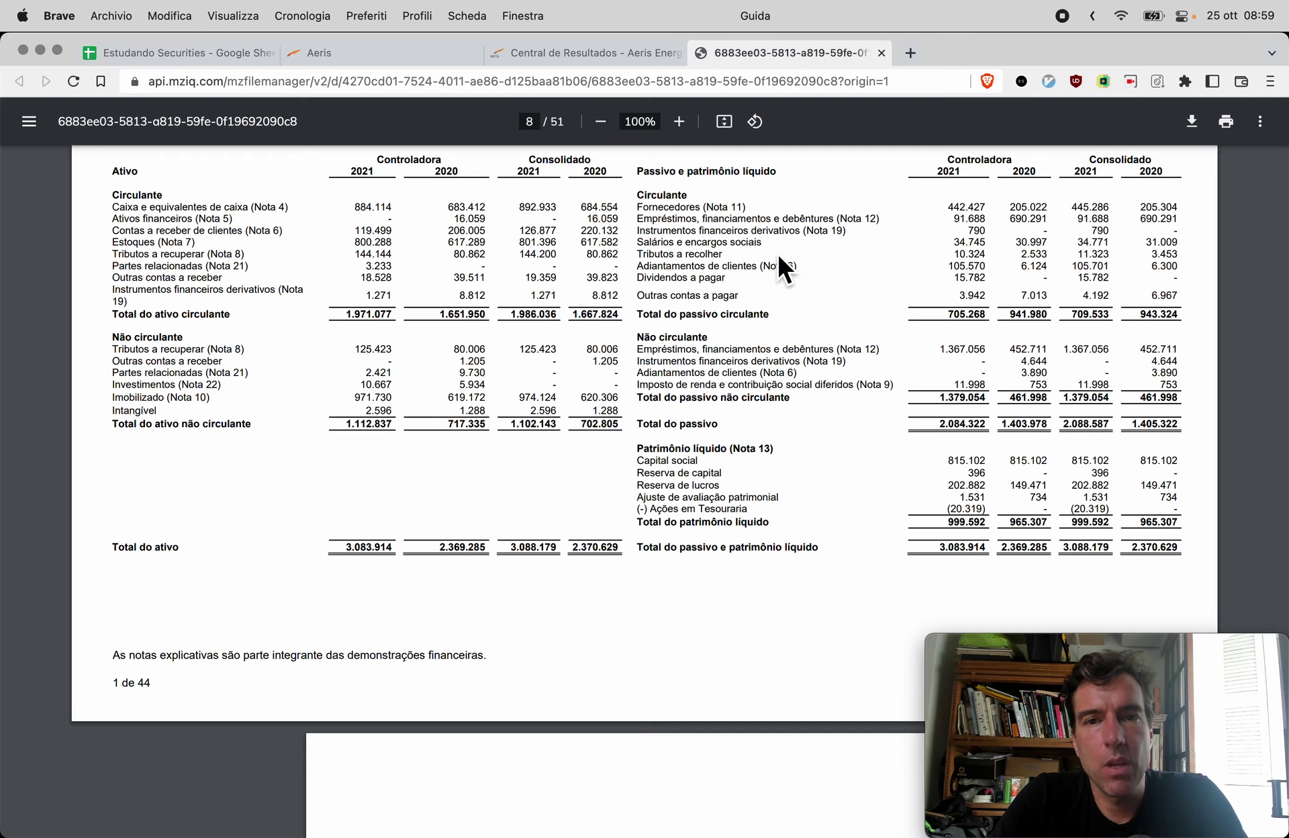
scroll(531, 570, down, 5)
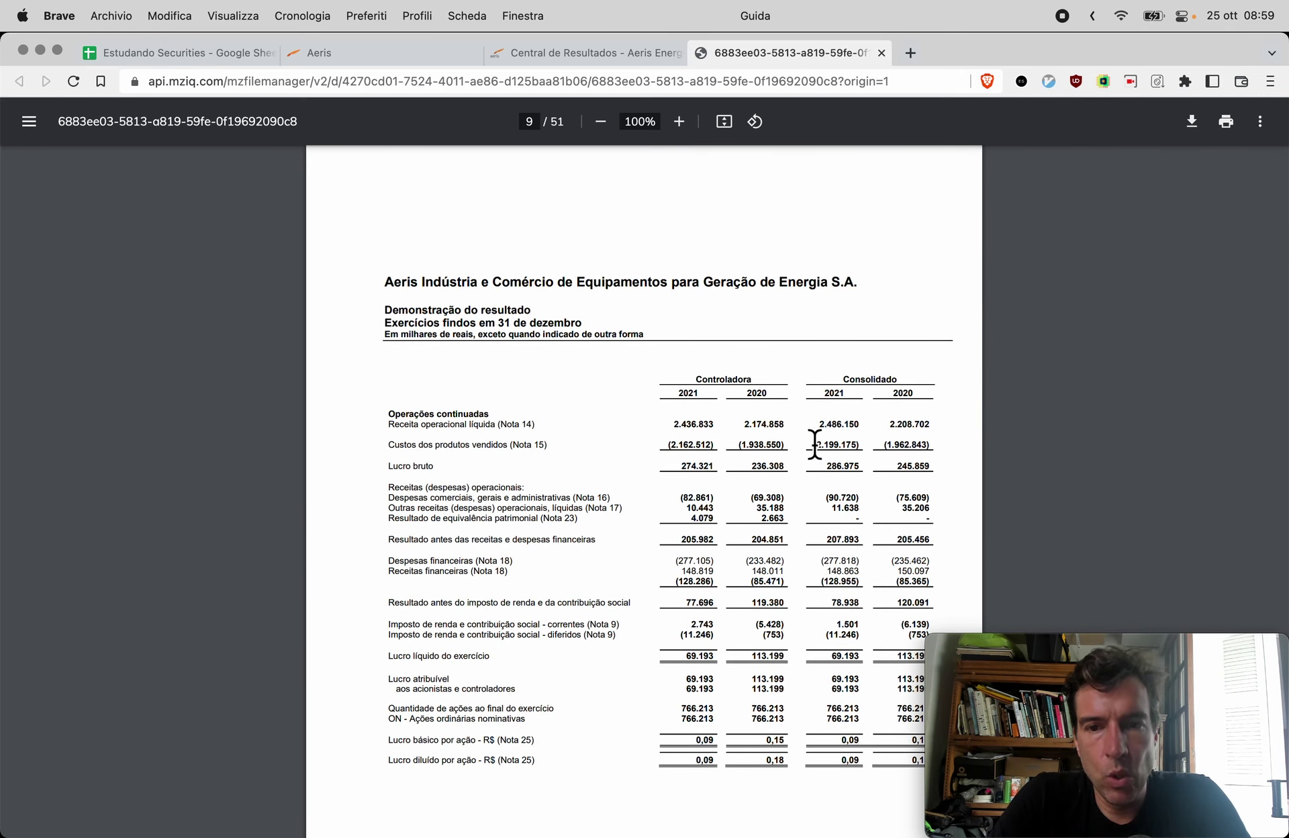
key(ctrl+Tab)
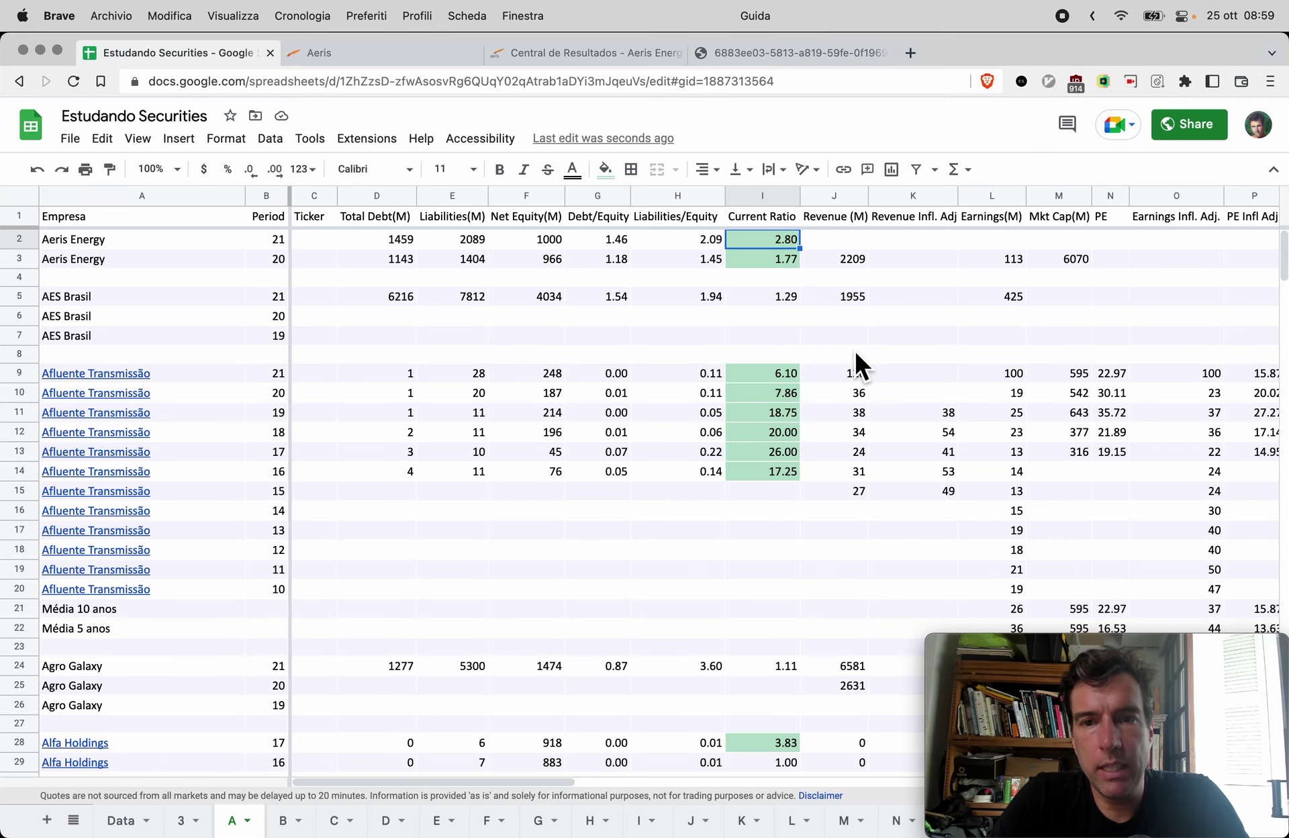
click(835, 241)
text(2486)
key(Tab)
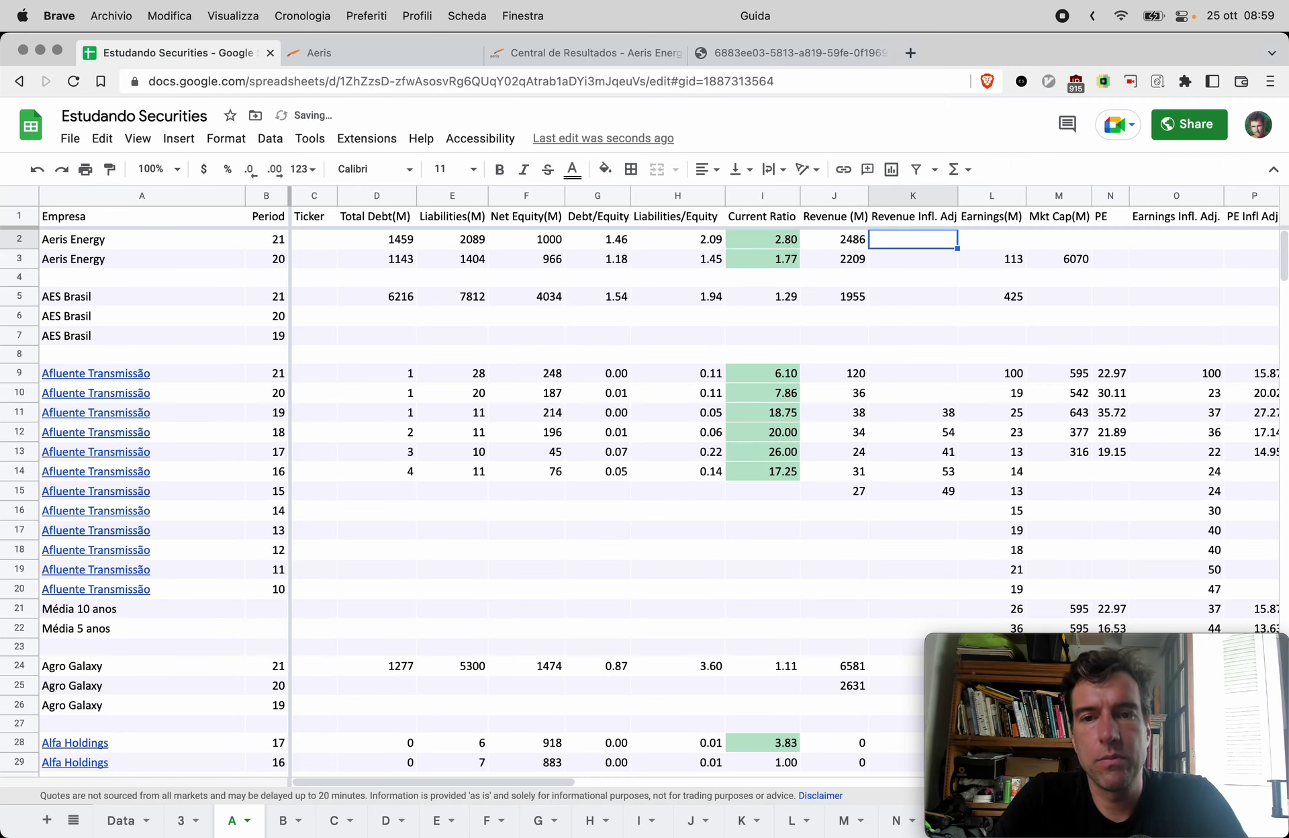
text(=)
key(Left)
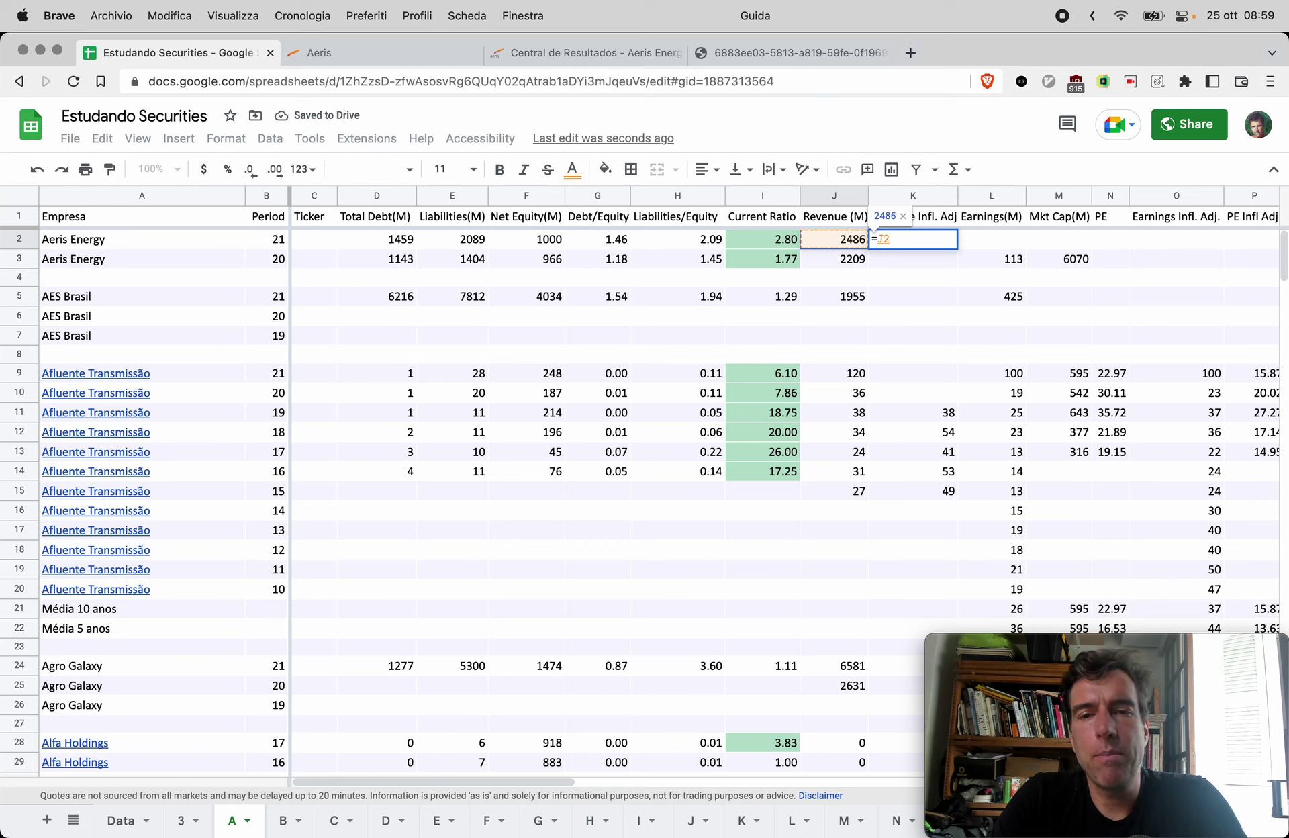
key(Return)
- Copy Aeris Energy's period 21 revenue, 2486, into the Revenue Infl. Adj cell of the same row
key(Up)
key(super+c)
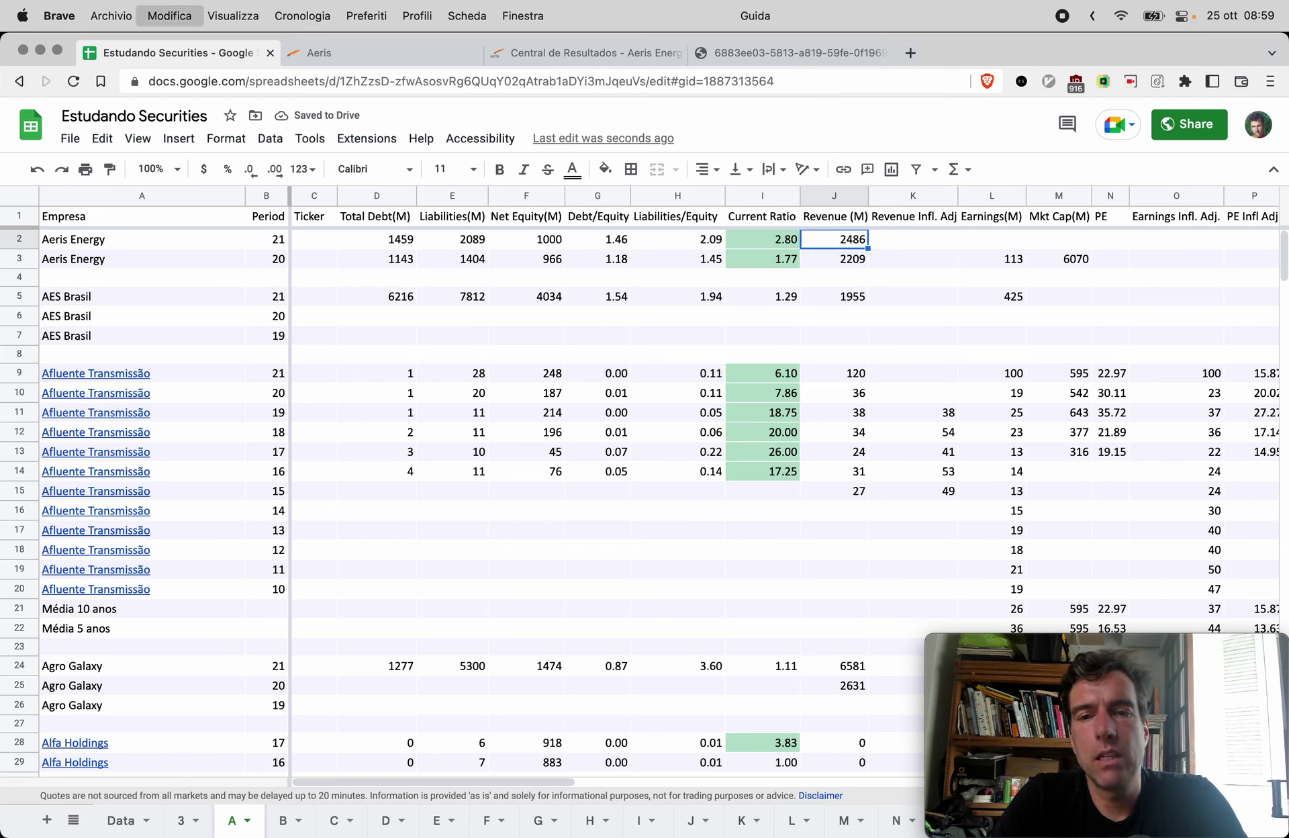
key(super+shift+v)
- Enter a Revenue Infl. Adj formula for Aeris Energy, period 20, multiplying its revenue in J3 by the pasted adjustment factor
key(Down)
text(=)
key(Left)
text(*)
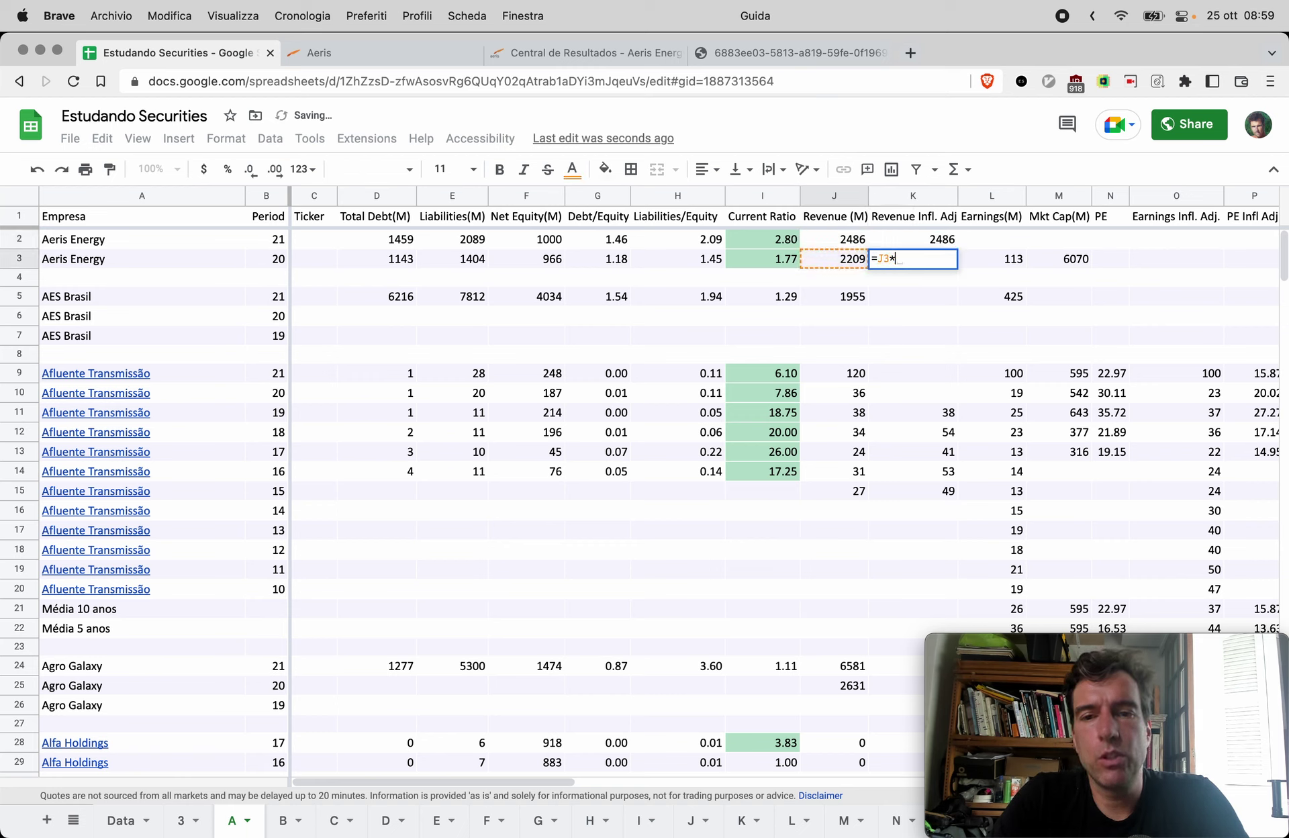
key(super+v)
key(Return)
key(Up)
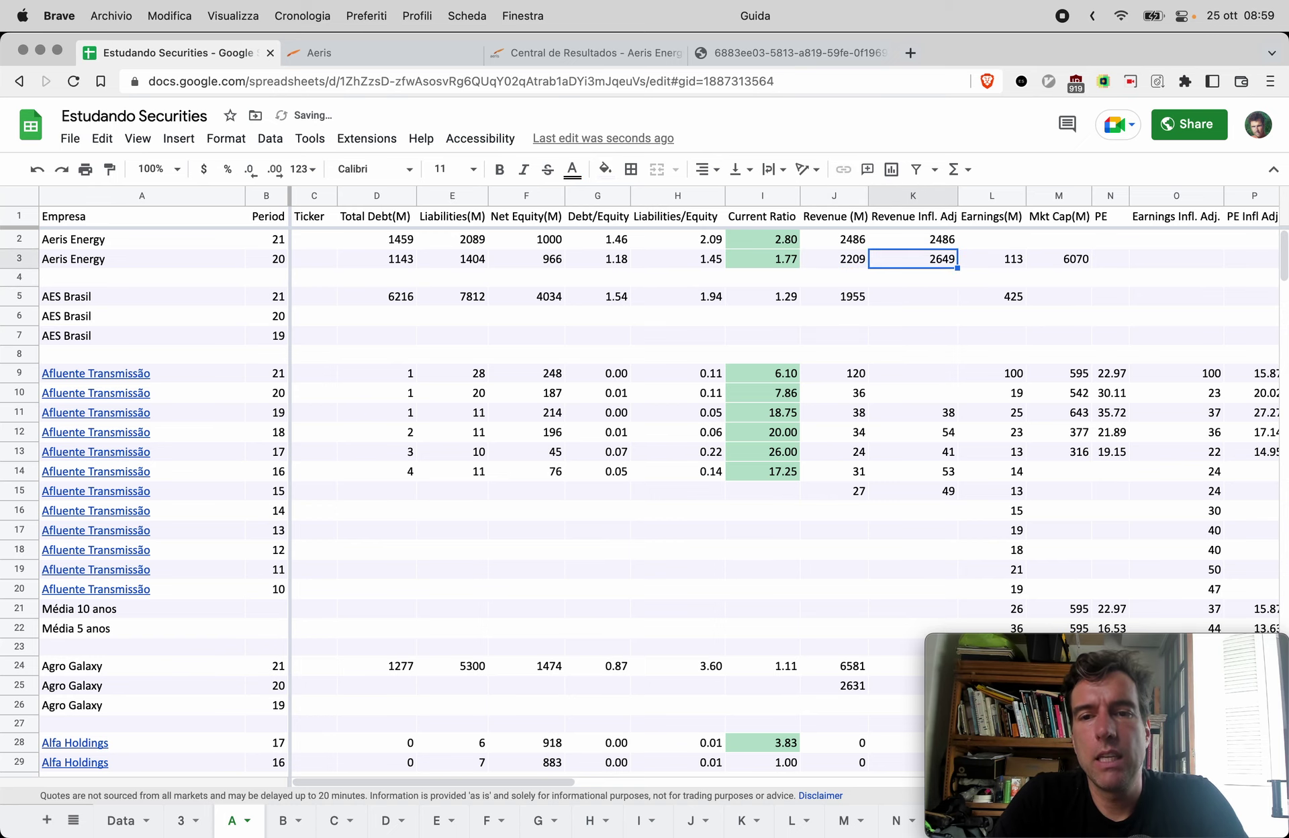
key(Up)
key(Down)
key(Up)
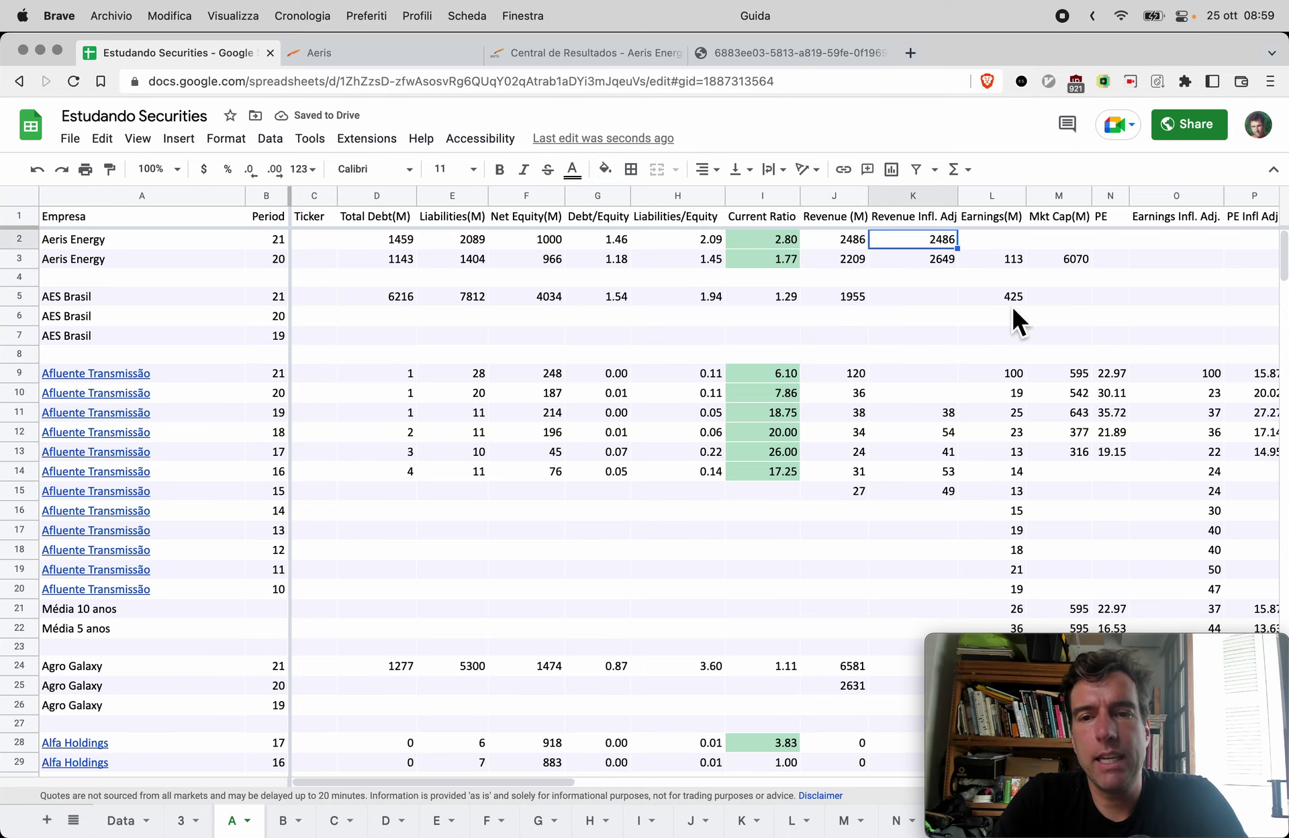
- Enter 69 as Earnings(M) for Aeris Energy, period 21, based on the 2021 consolidated net profit in the financial statements
scroll(1134, 376, right, 8)
key(super+4)
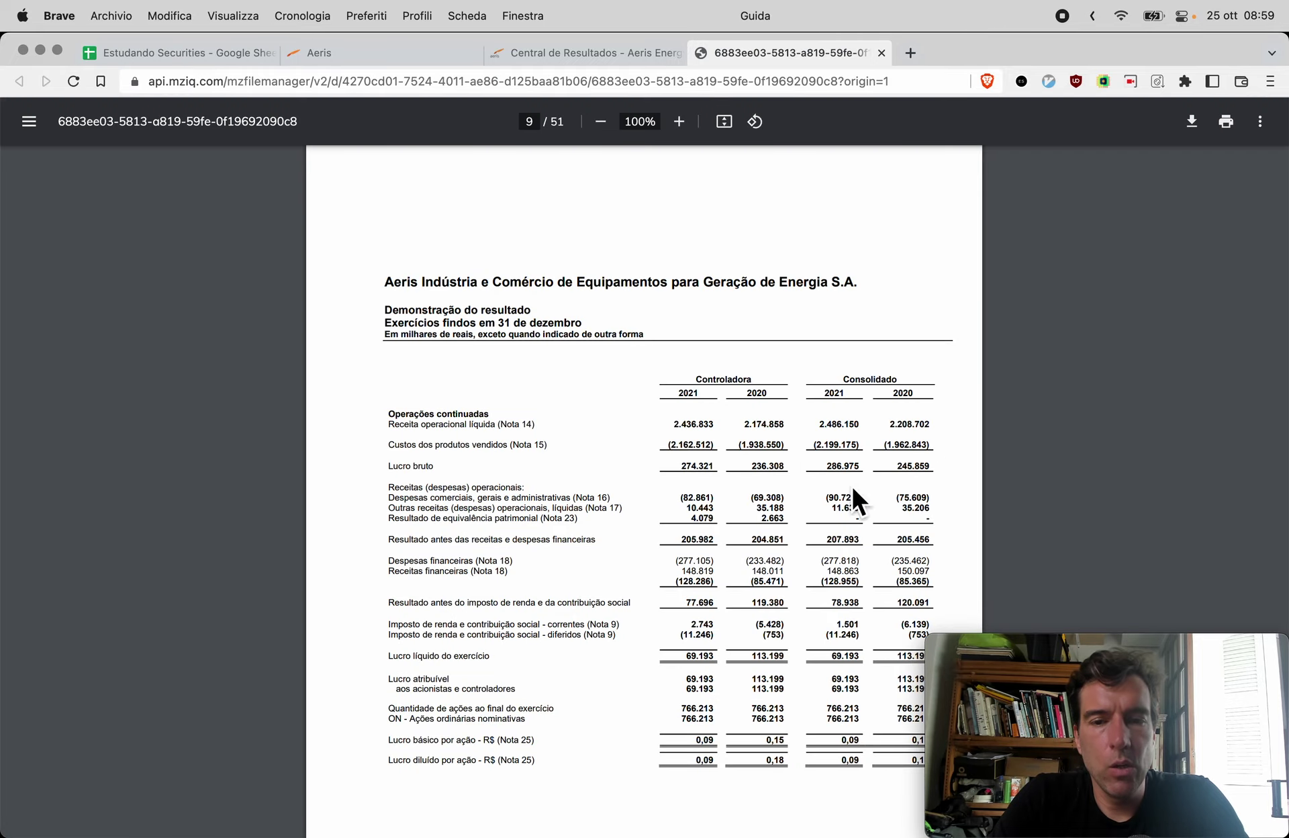
scroll(853, 499, down, 10)
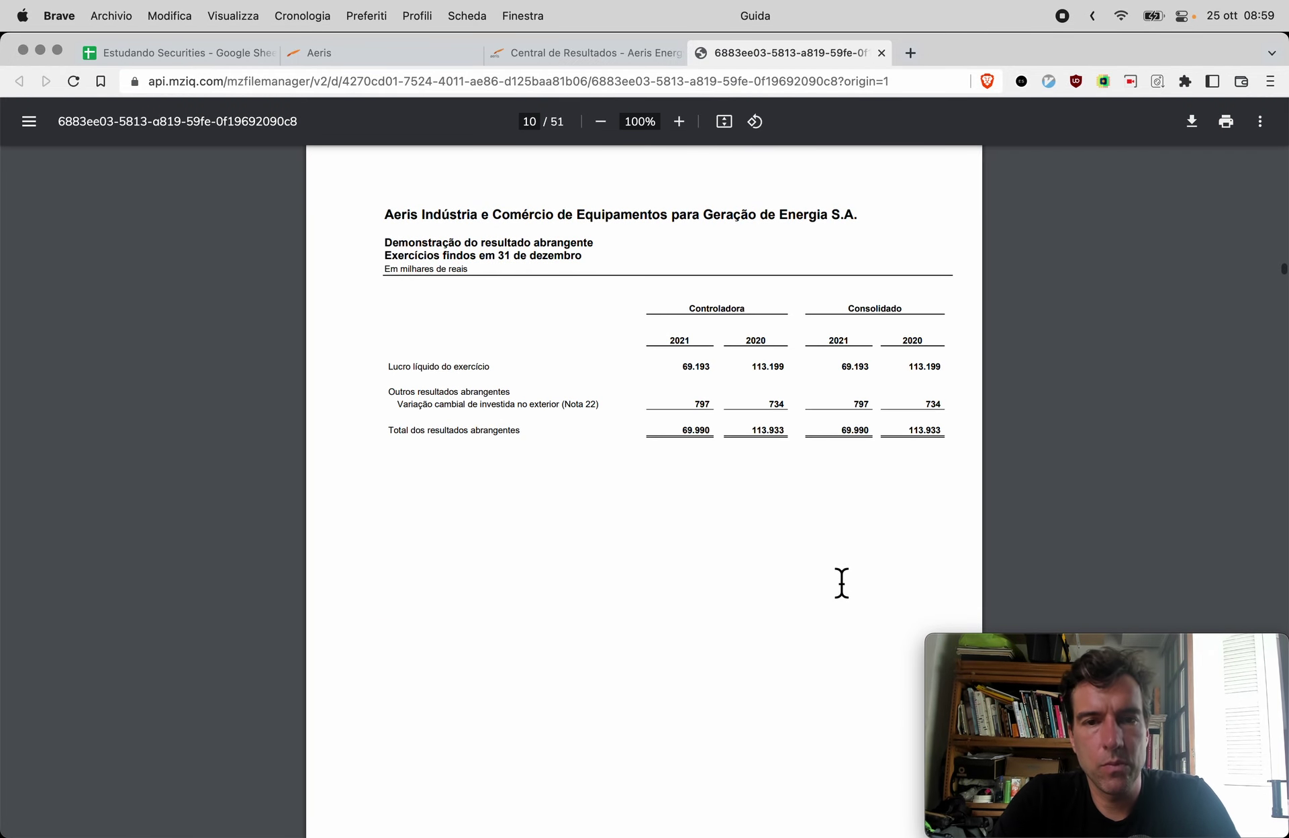
key(super+1)
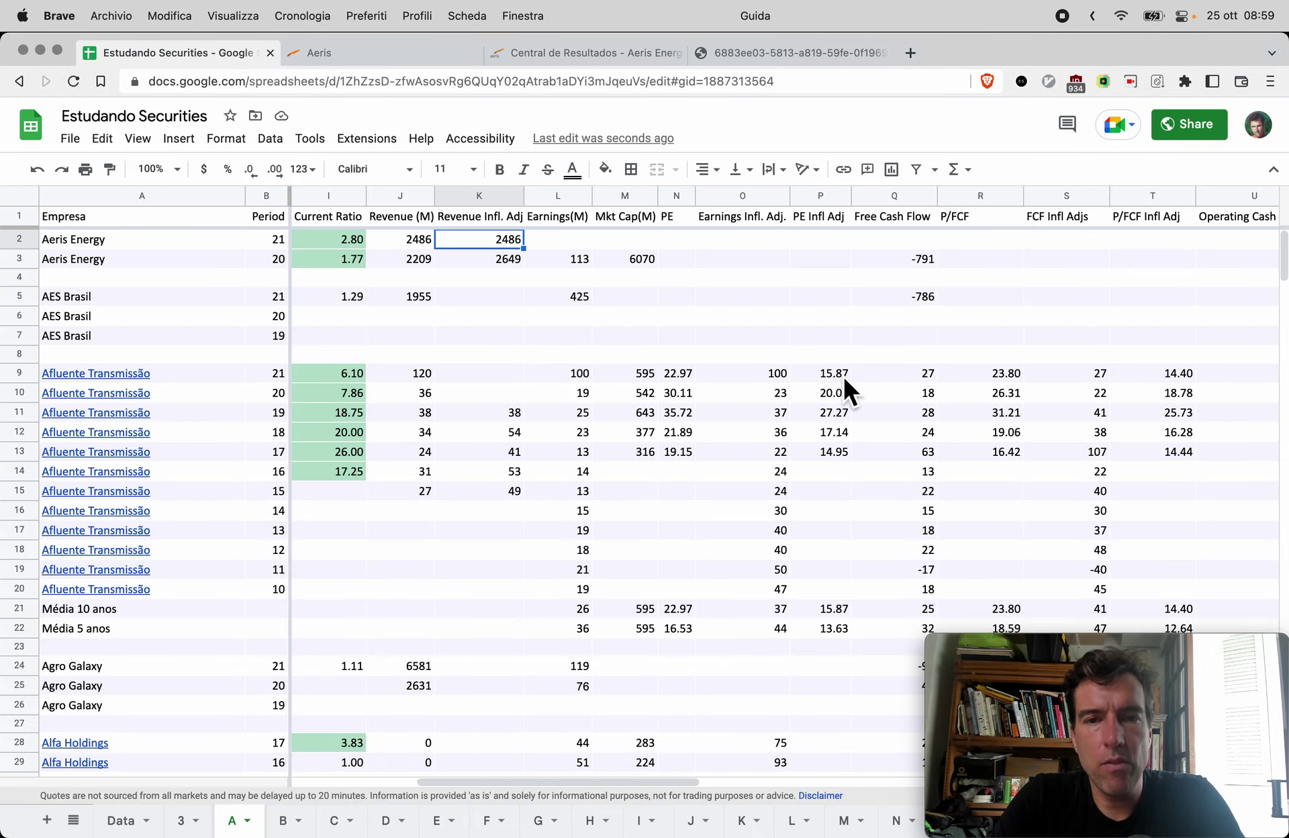
scroll(644, 255, left, 6)
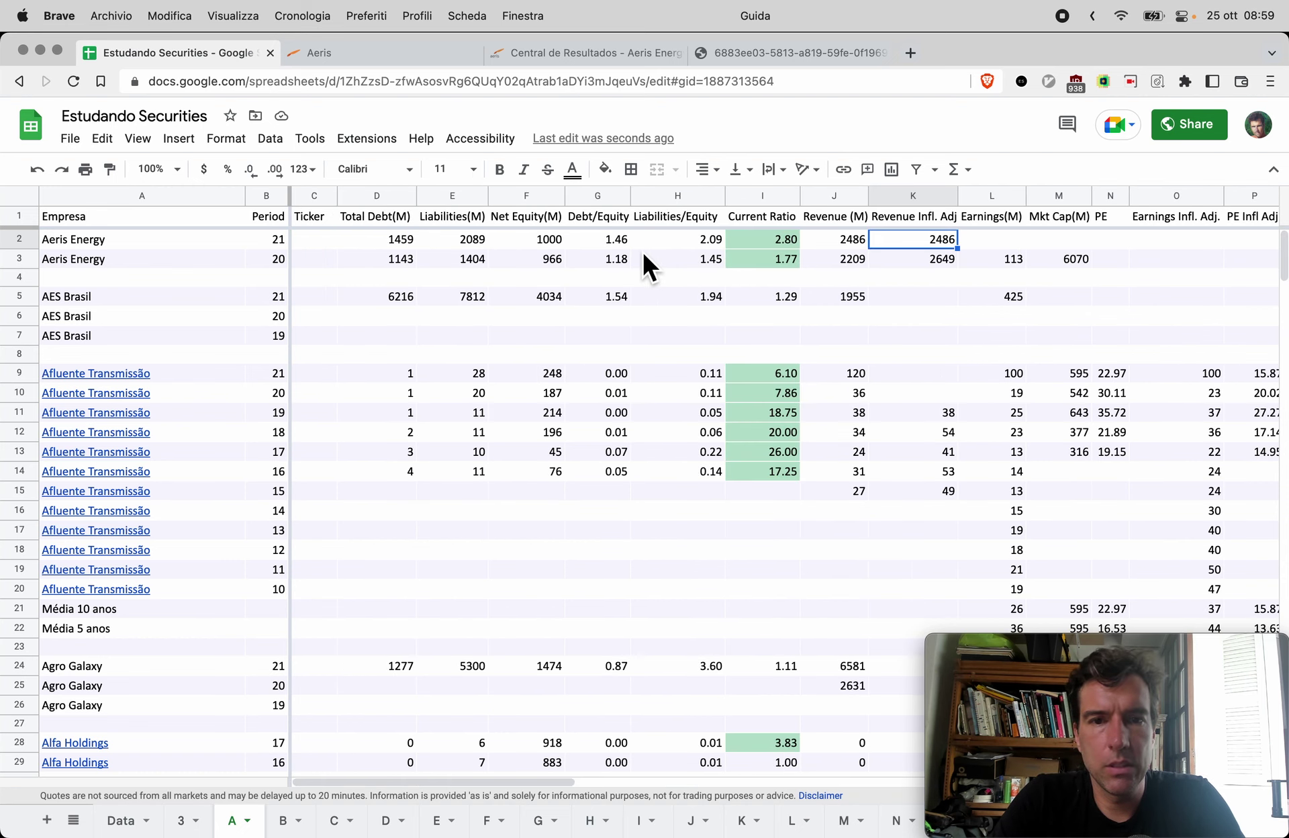
click(997, 240)
text(69)
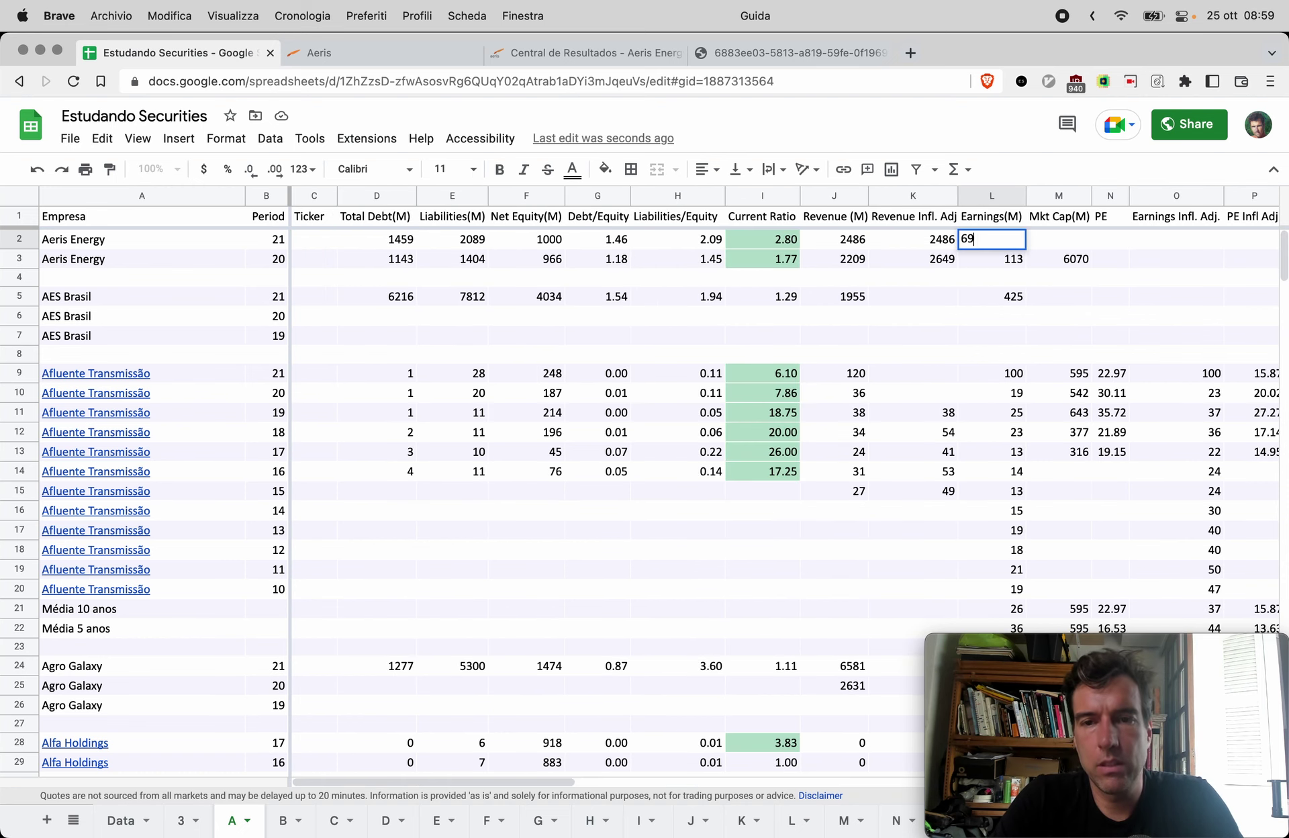
key(Tab)
- In Calculator, subtract the 2021 consolidated investing outflow of 394 from the 404 of operating cash in Aeris's cash flow statement
scroll(1248, 314, right, 5)
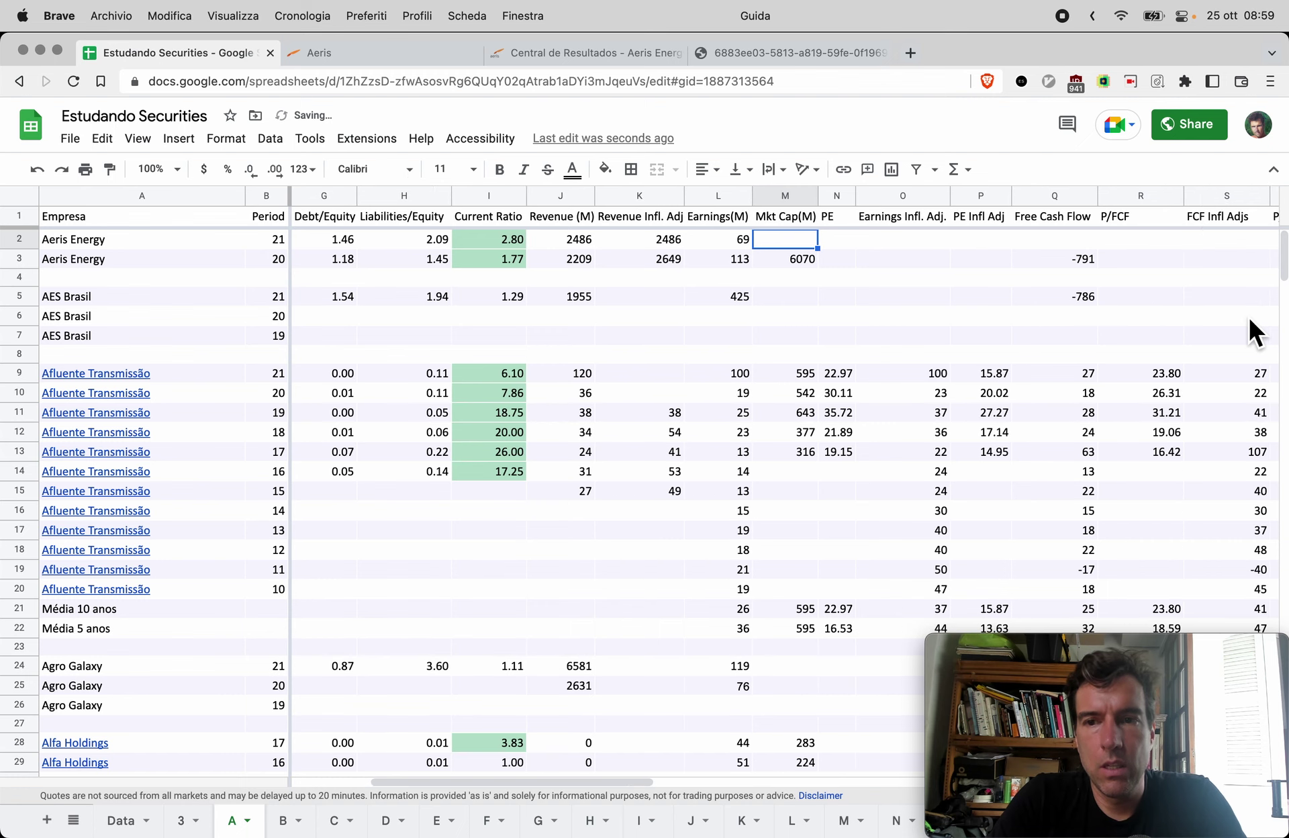
key(super+4)
scroll(663, 655, down, 10)
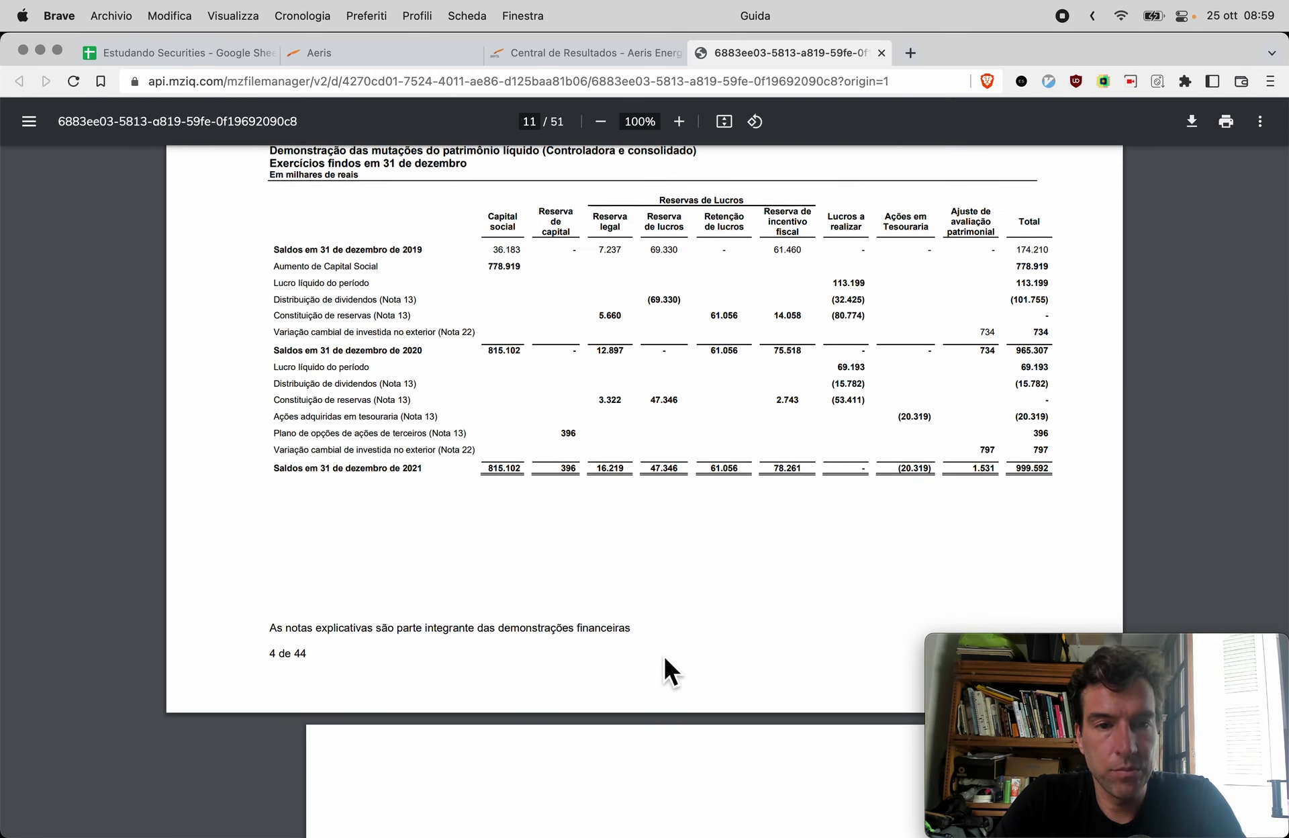
scroll(663, 655, down, 10)
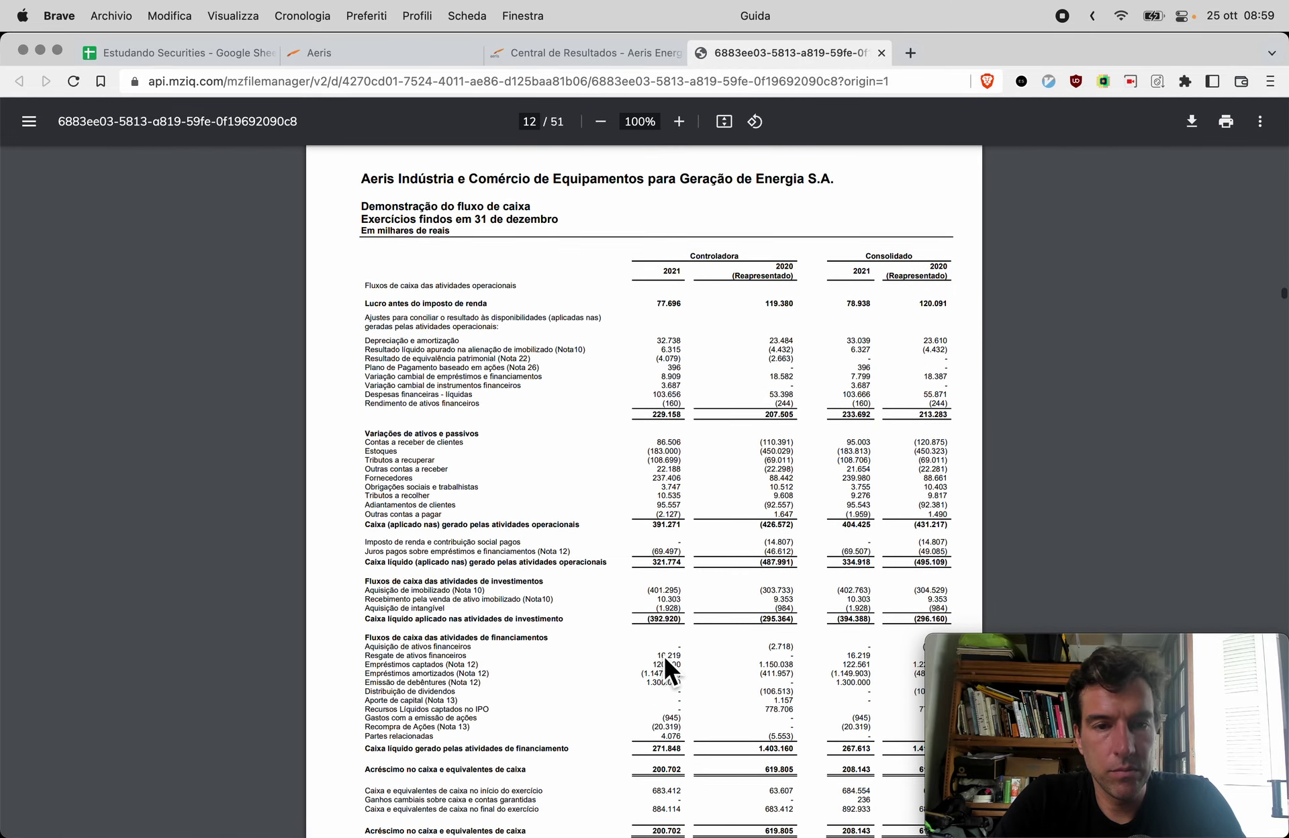
scroll(663, 655, down, 3)
key(super+Tab)
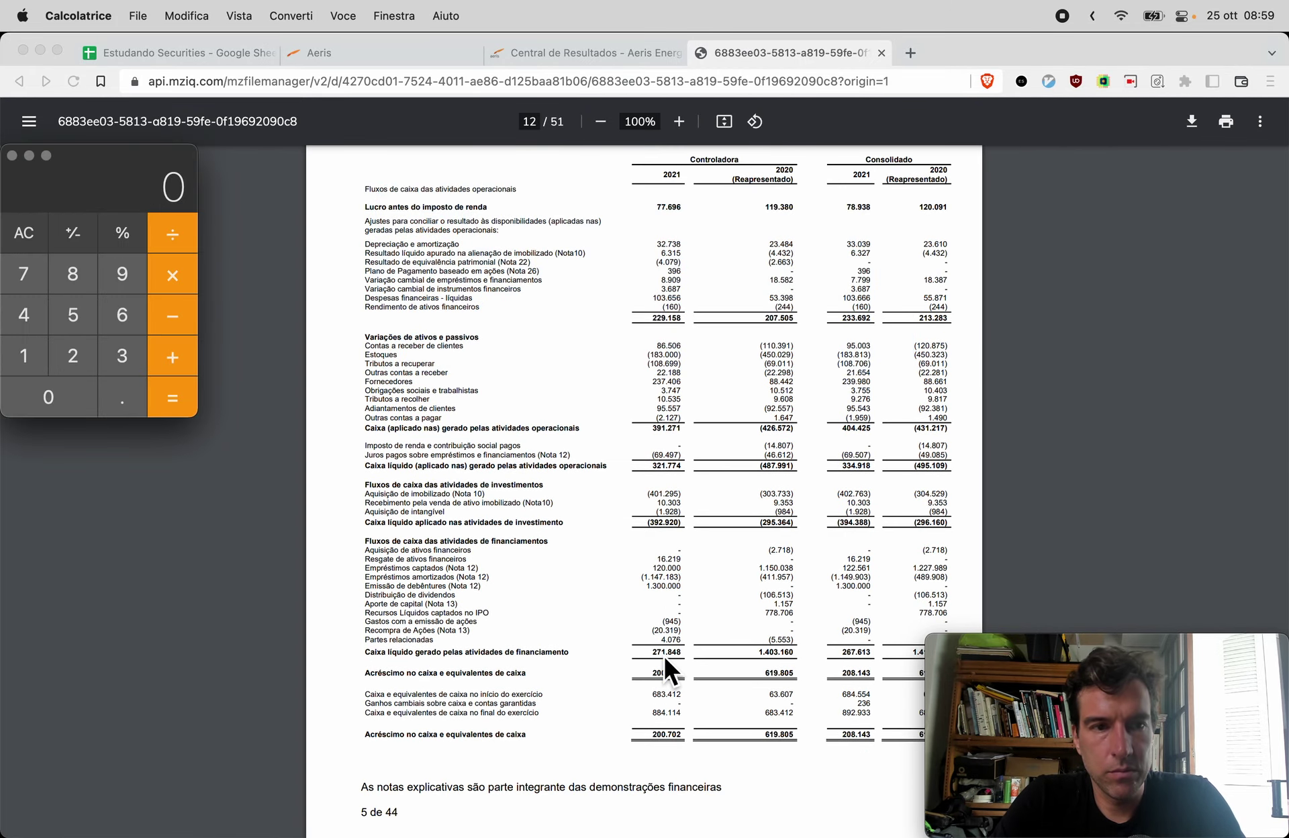
scroll(854, 561, down, 2)
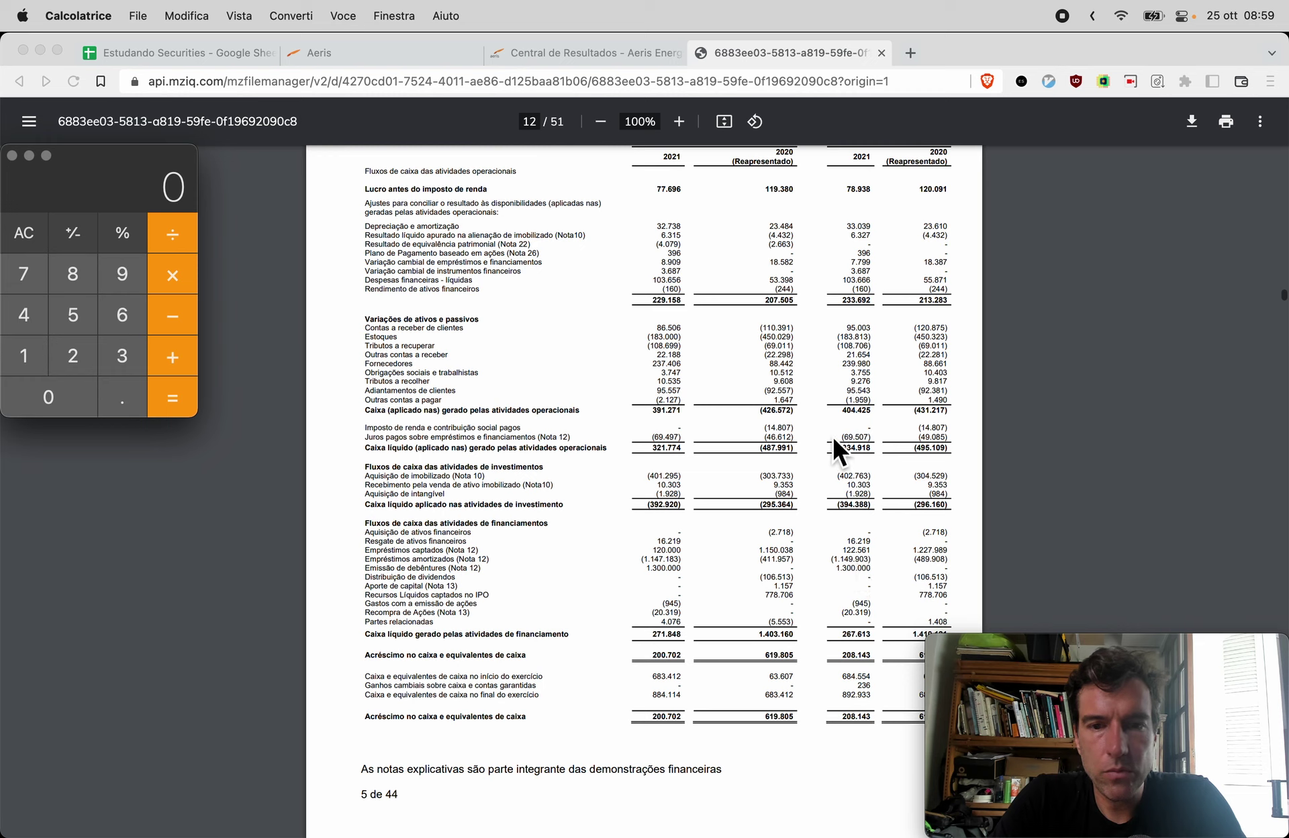
text(404)
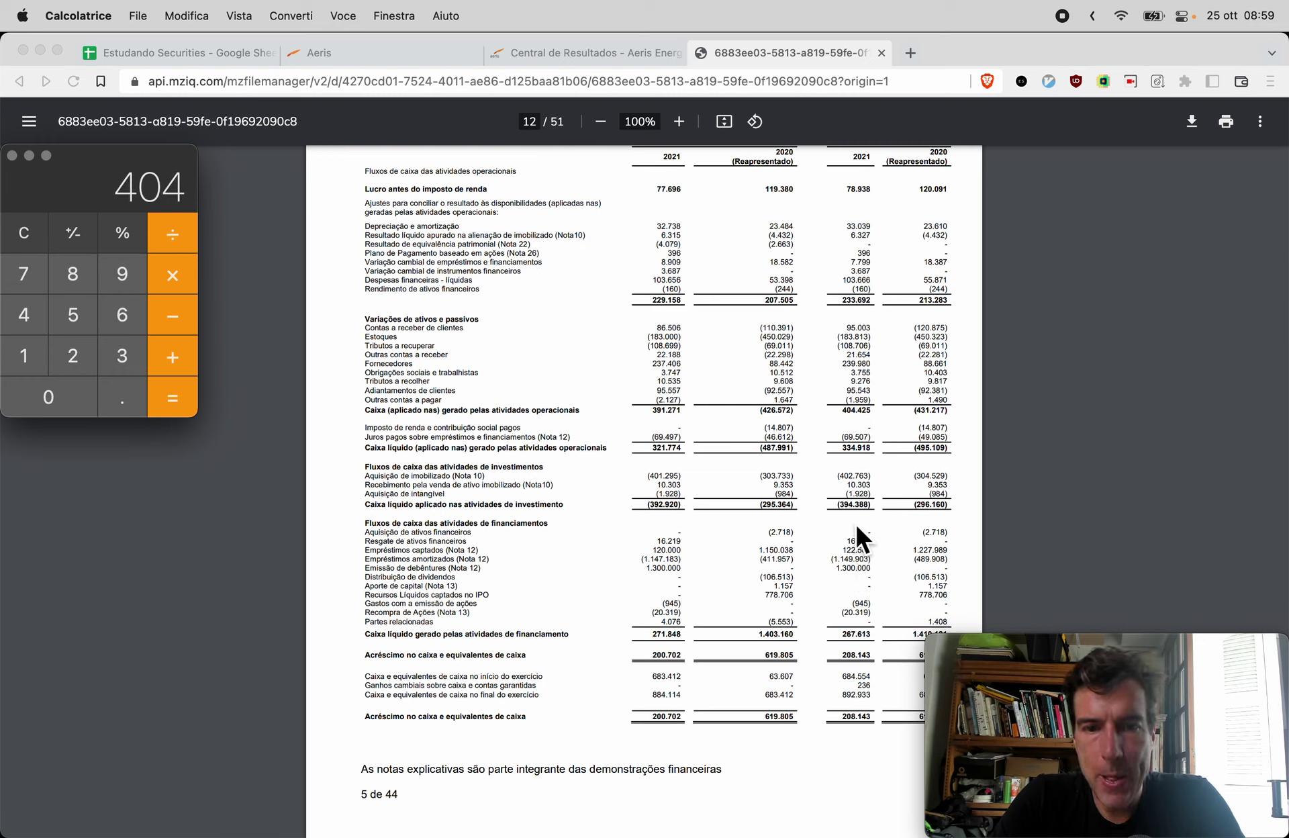
text(-394)
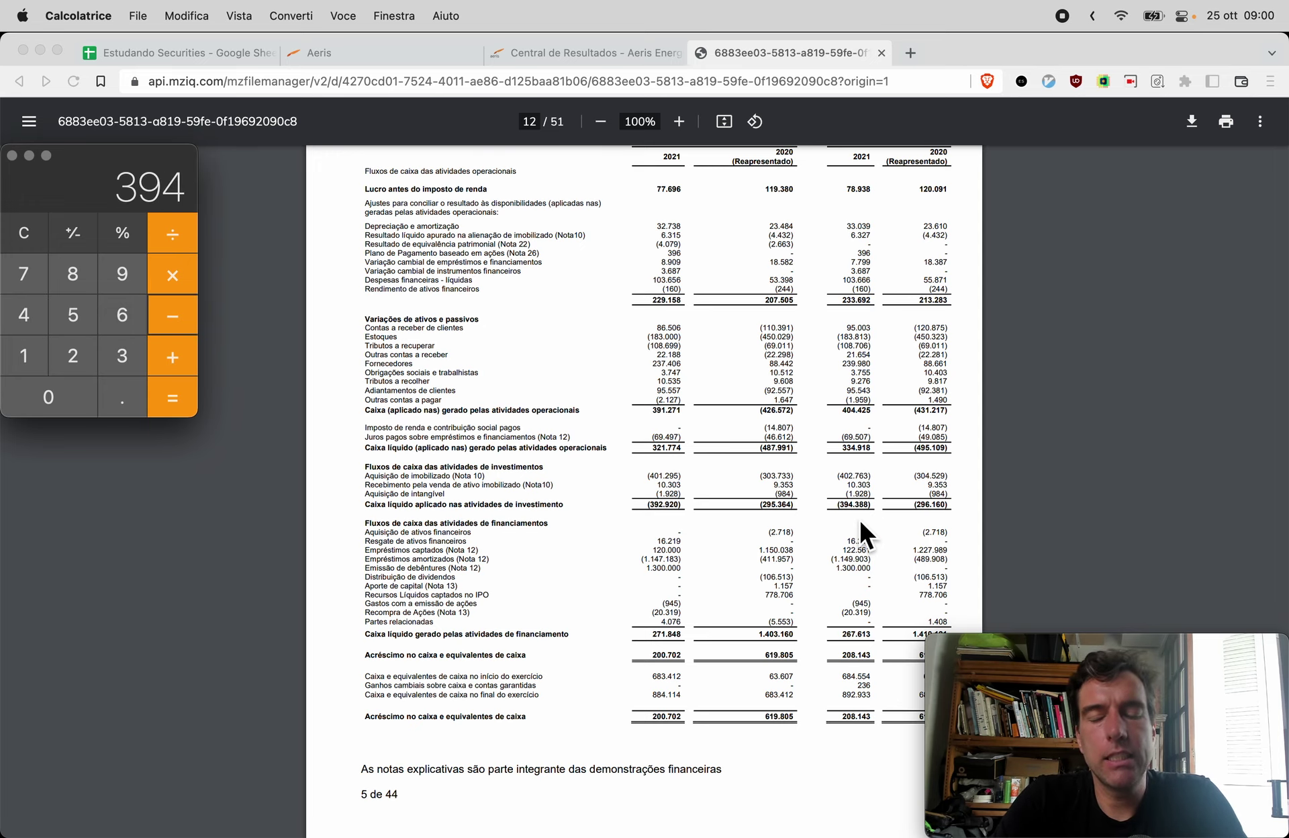
key(Return)
- Back in the Brave spreadsheet, enter 10 as Free Cash Flow for Aeris Energy, period 21
key(super+Tab)
key(super+1)
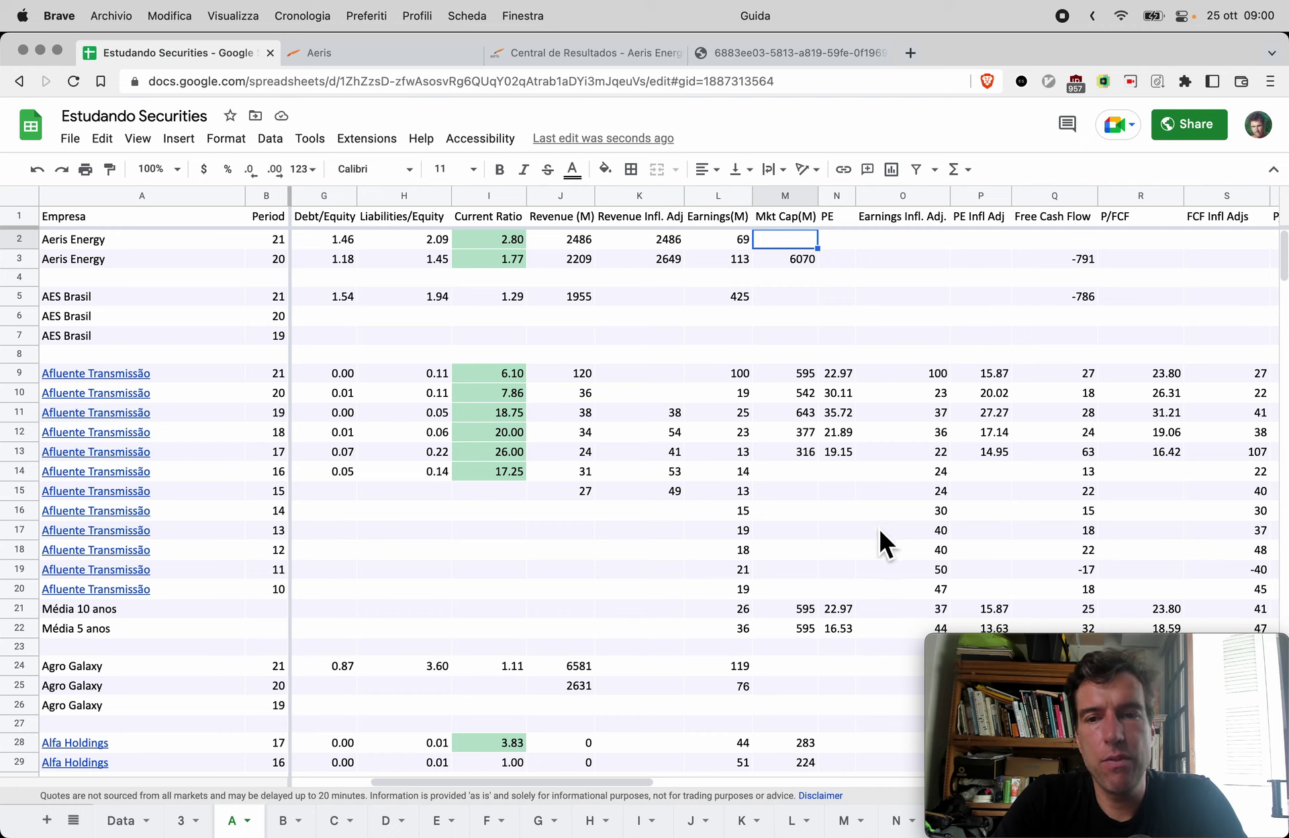
click(1065, 241)
text(10)
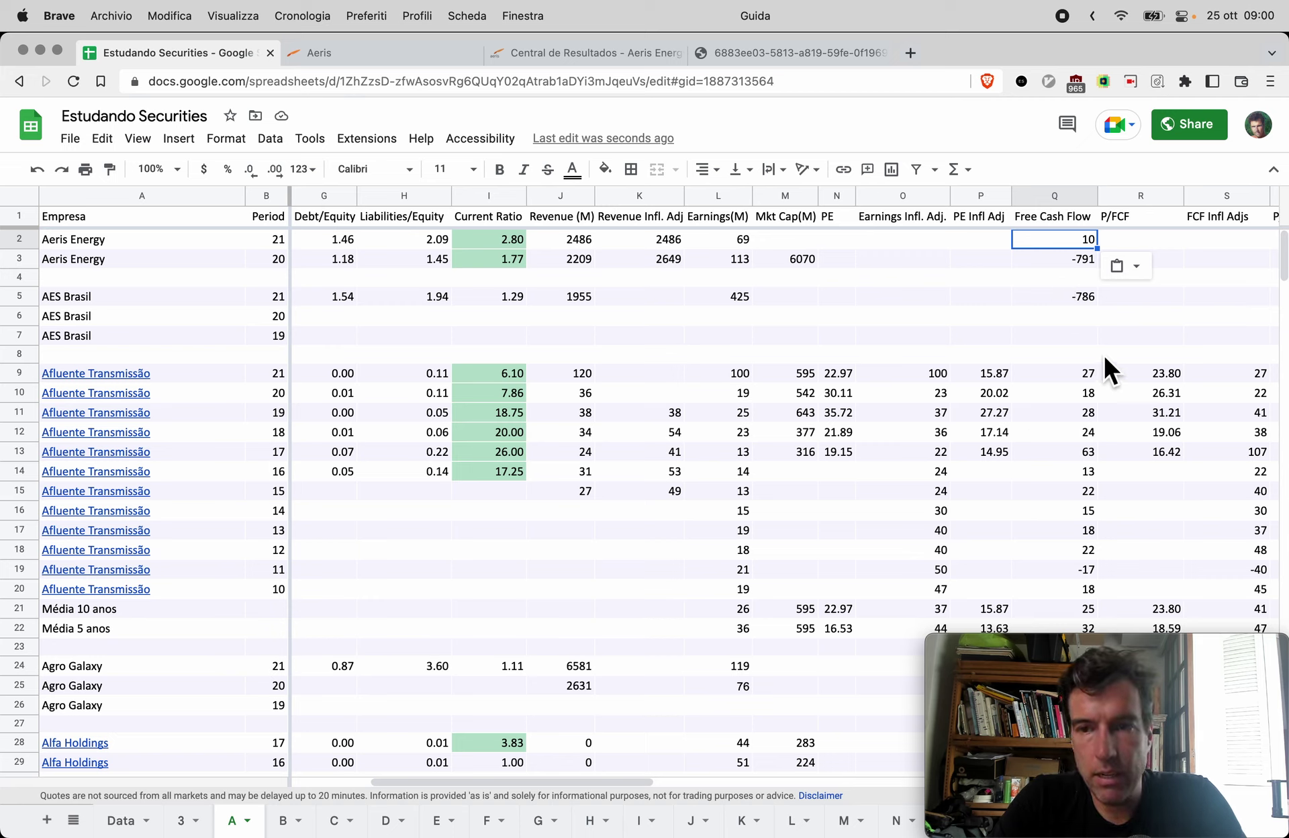
click(1118, 336)
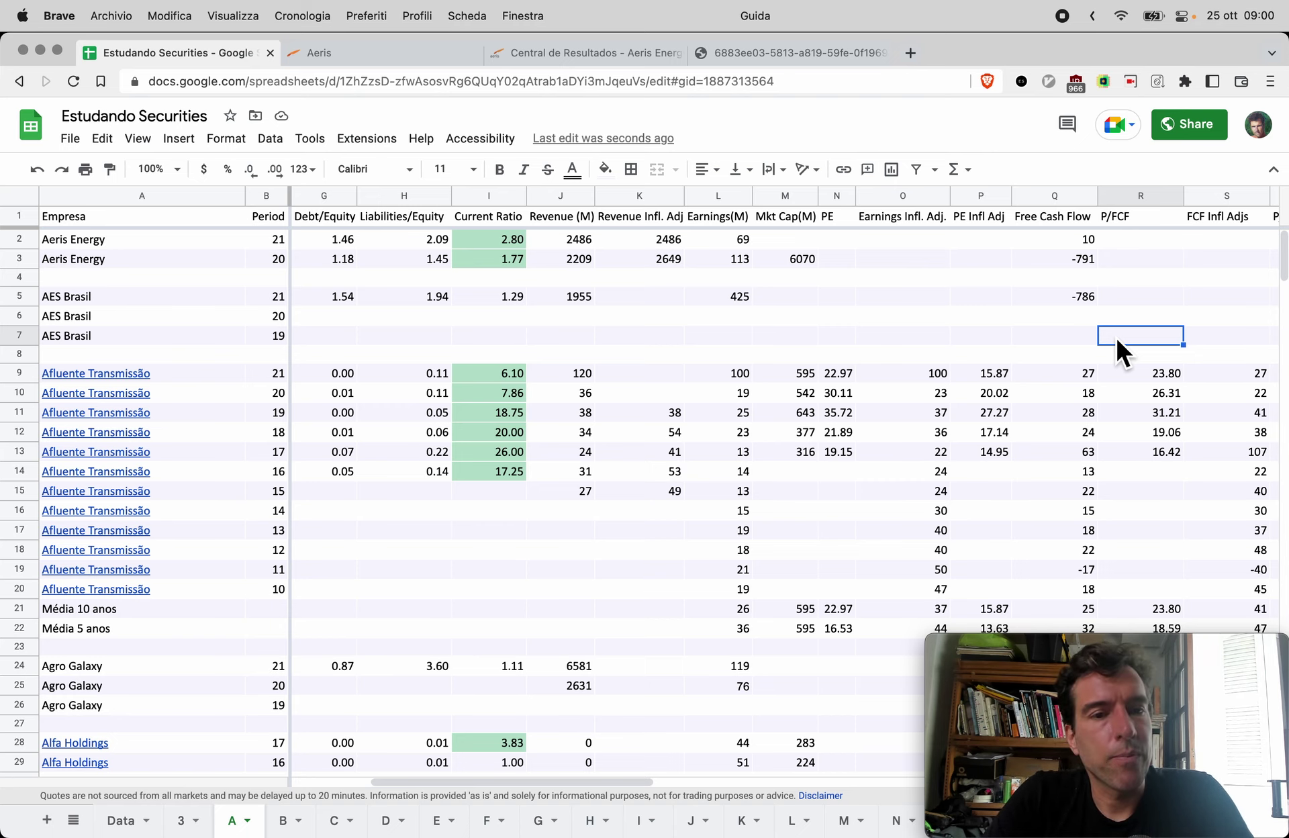
- Review Mobly's rows on sheet M, from debt and equity across to free cash flow, and return to sheet A
scroll(402, 281, left, 5)
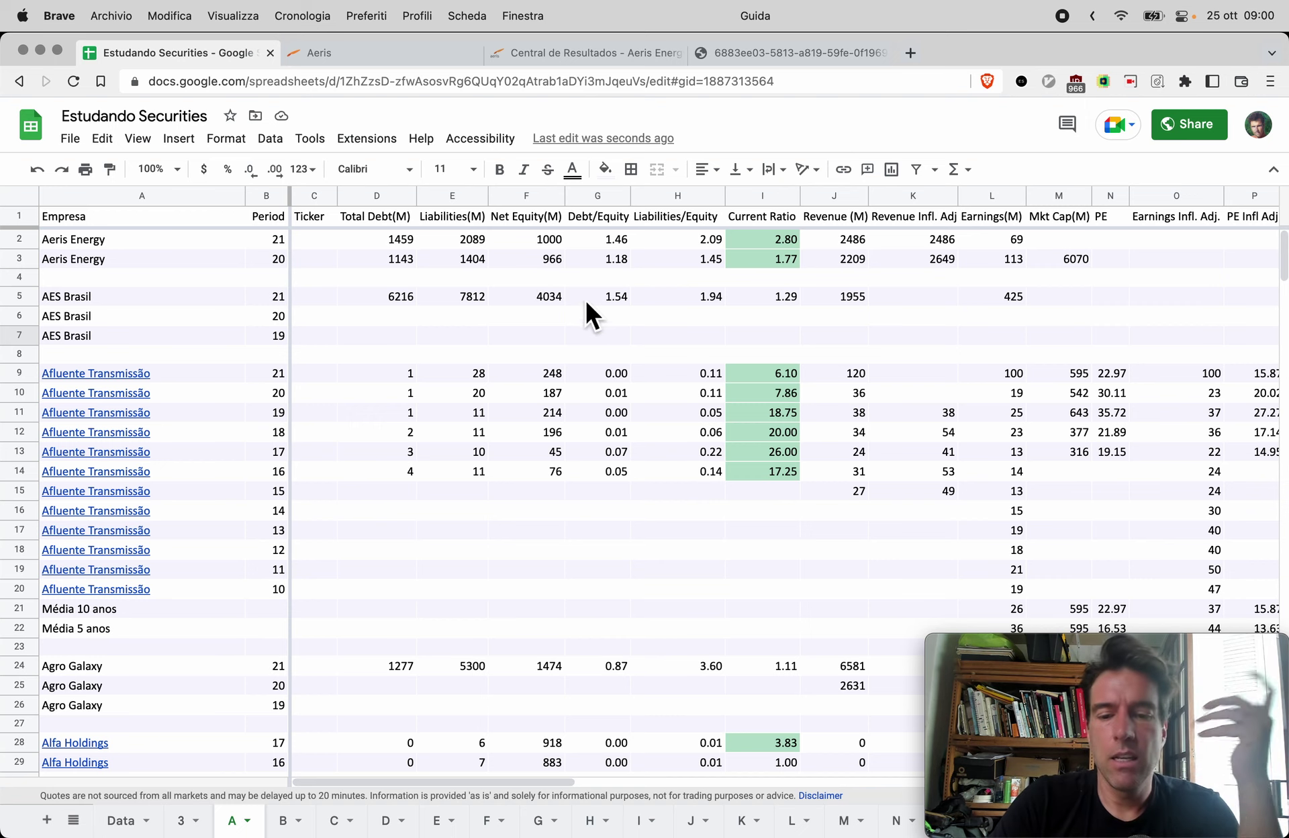
click(842, 821)
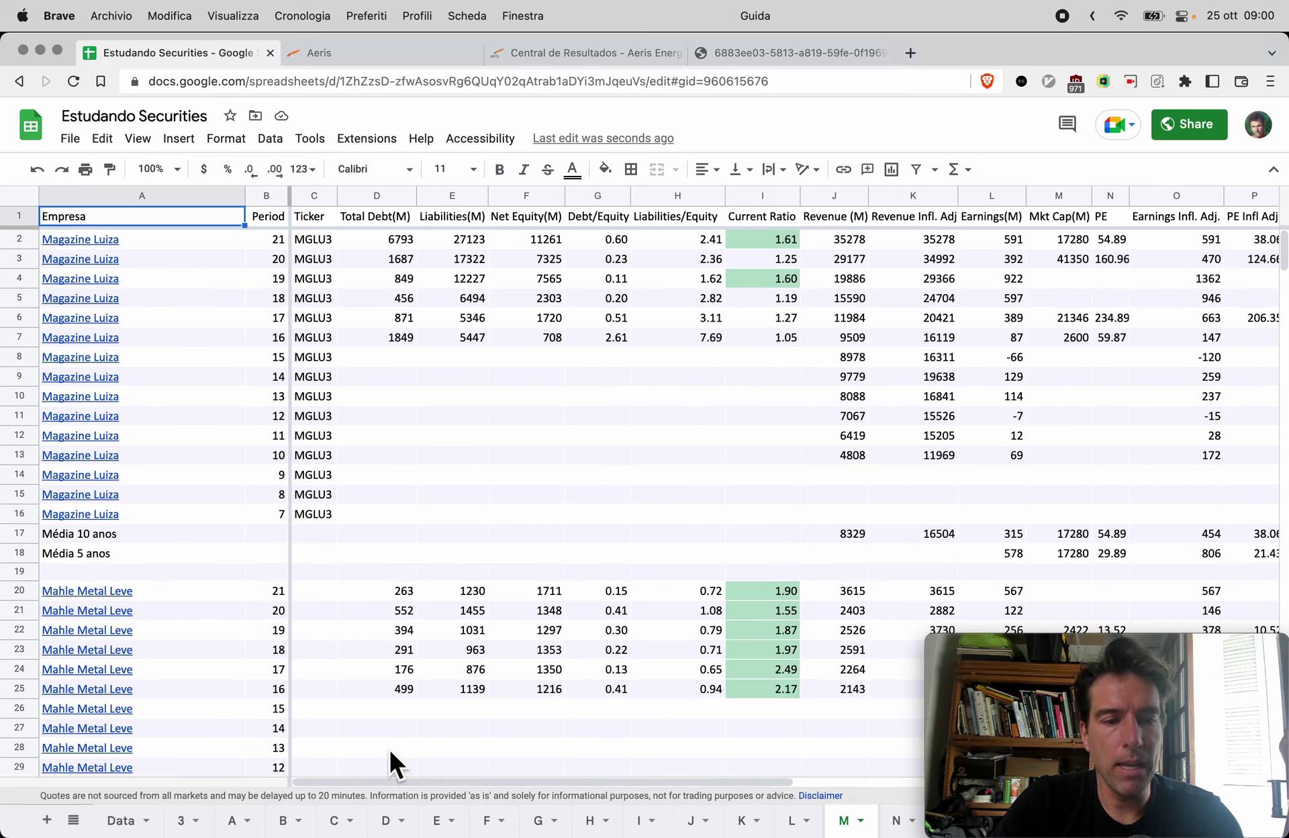
scroll(390, 752, down, 20)
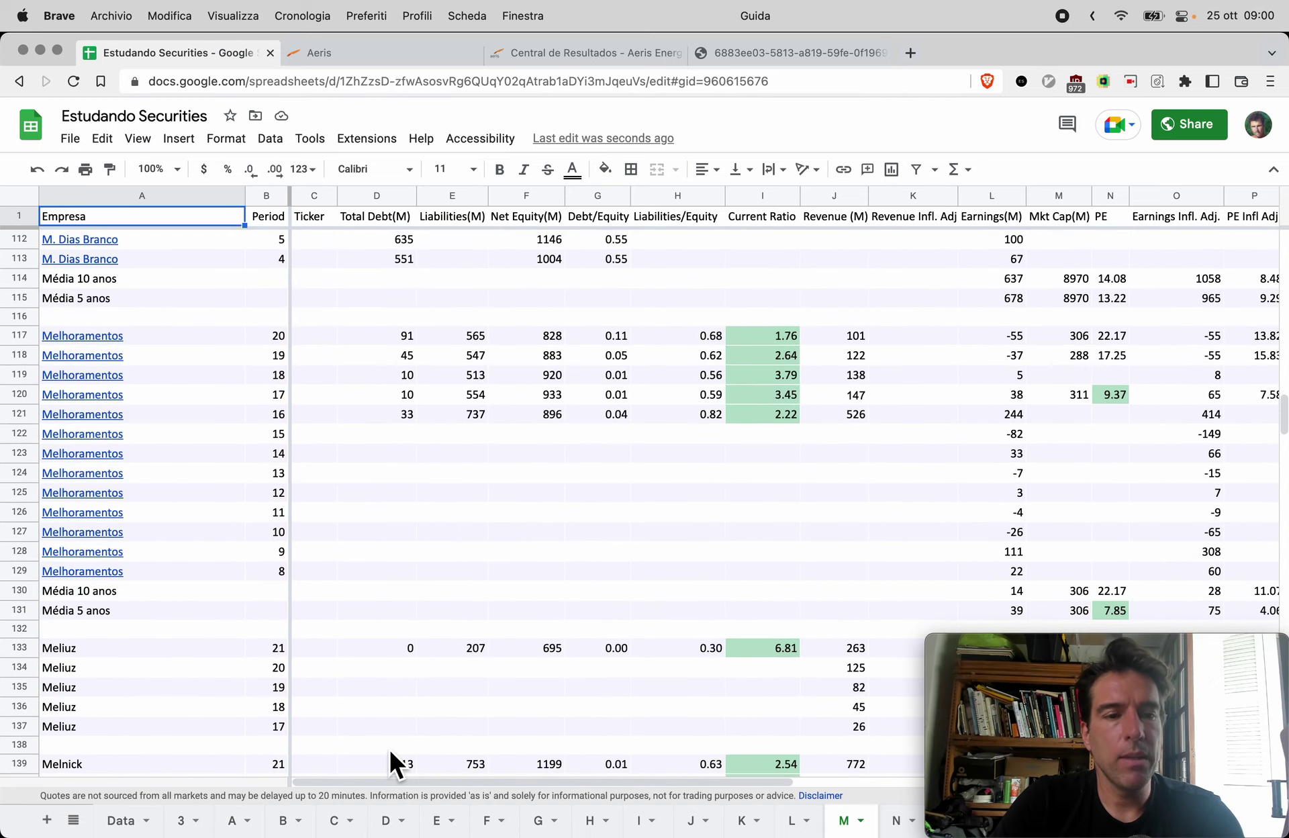
scroll(390, 754, down, 20)
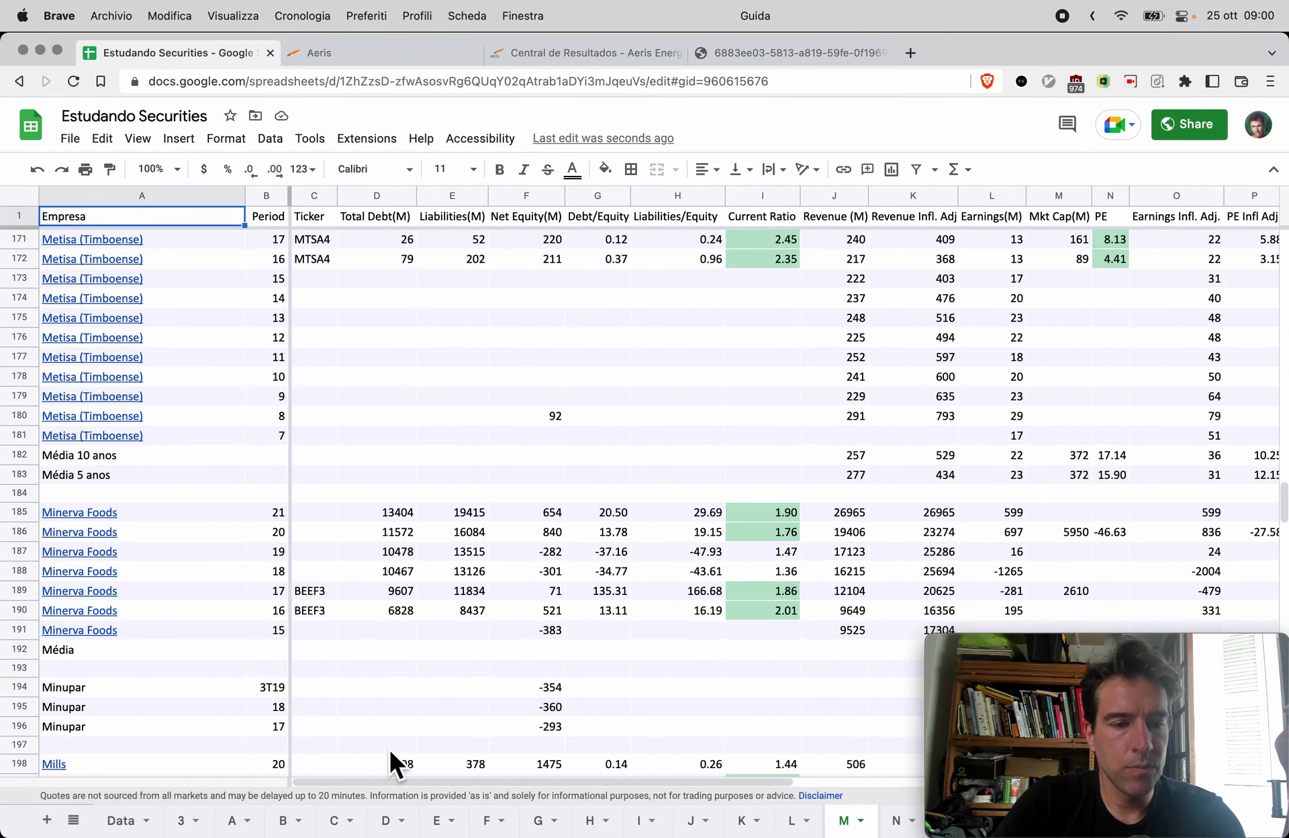
scroll(391, 754, down, 15)
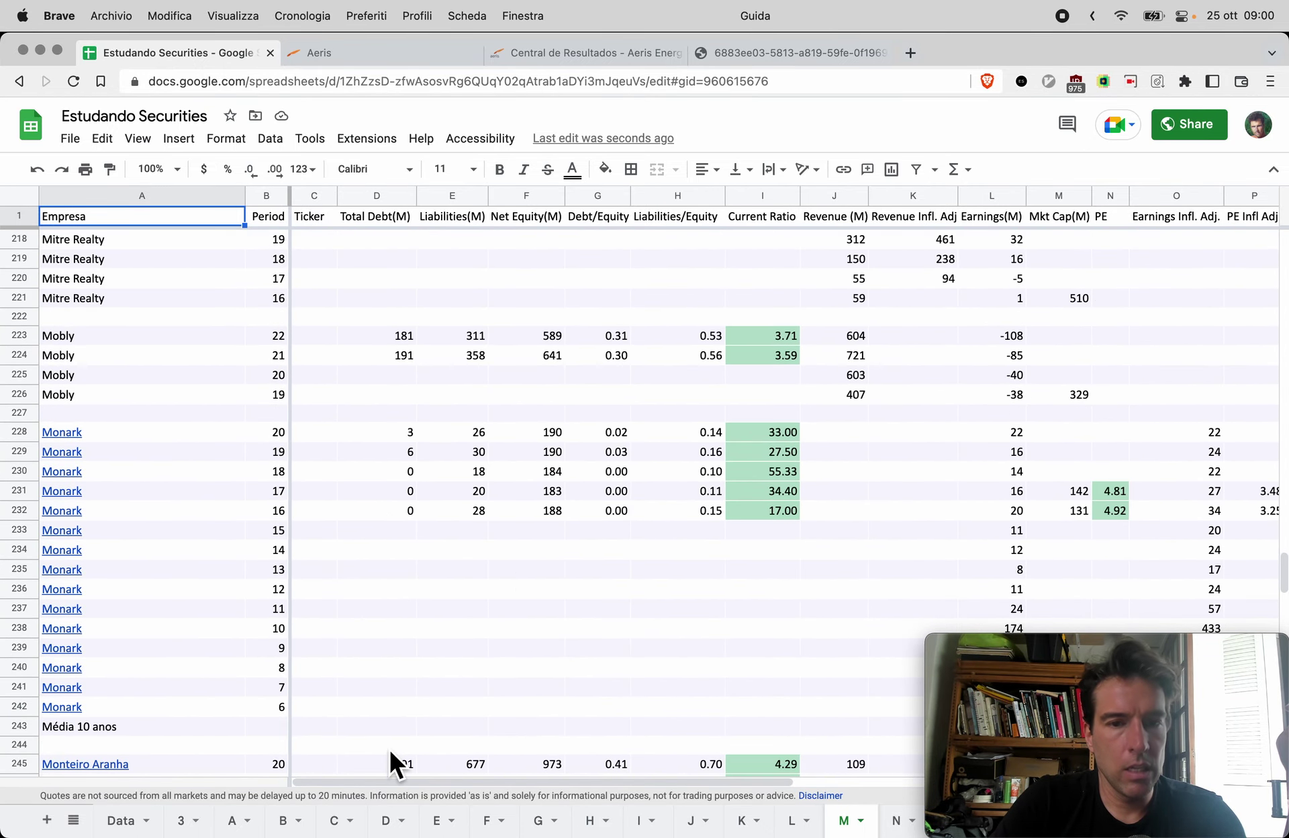
scroll(390, 763, down, 1)
scroll(916, 437, right, 5)
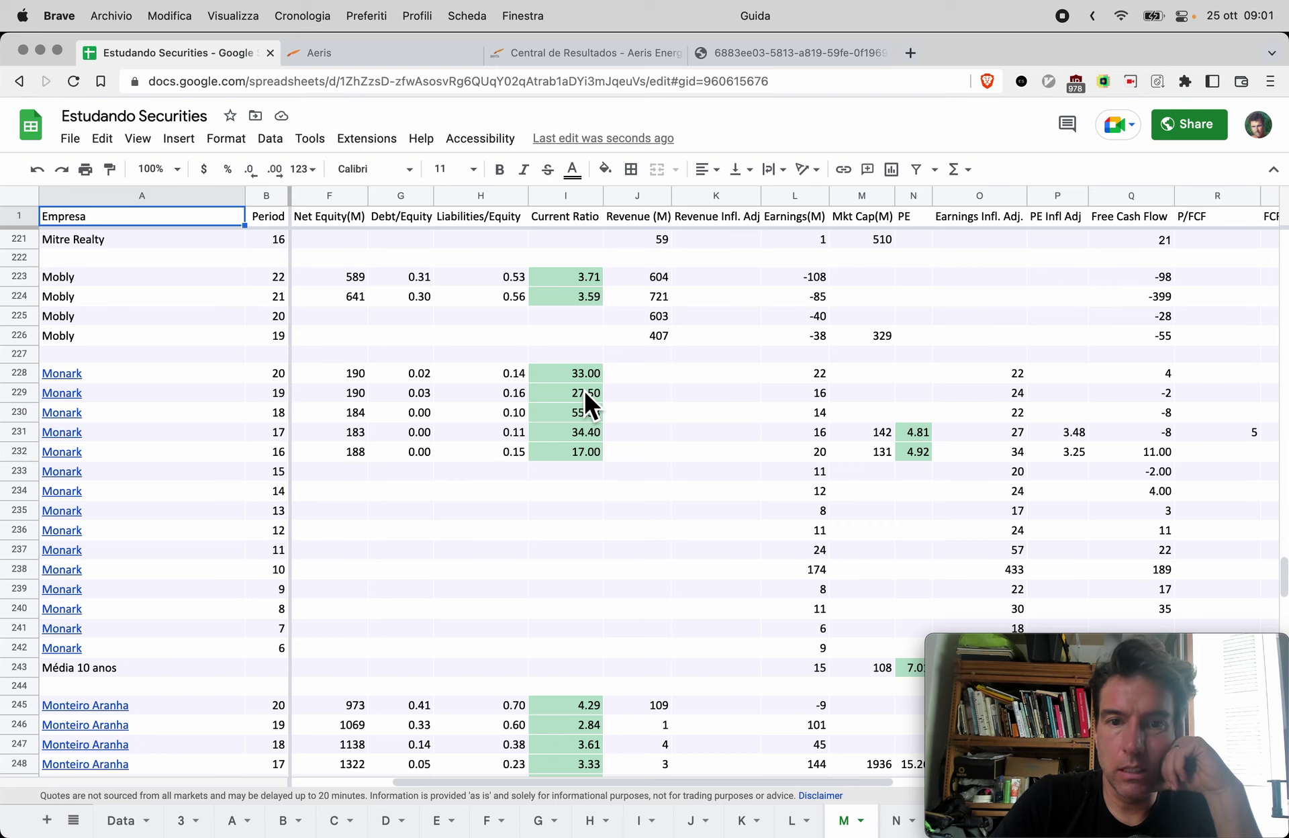
key(super+z)
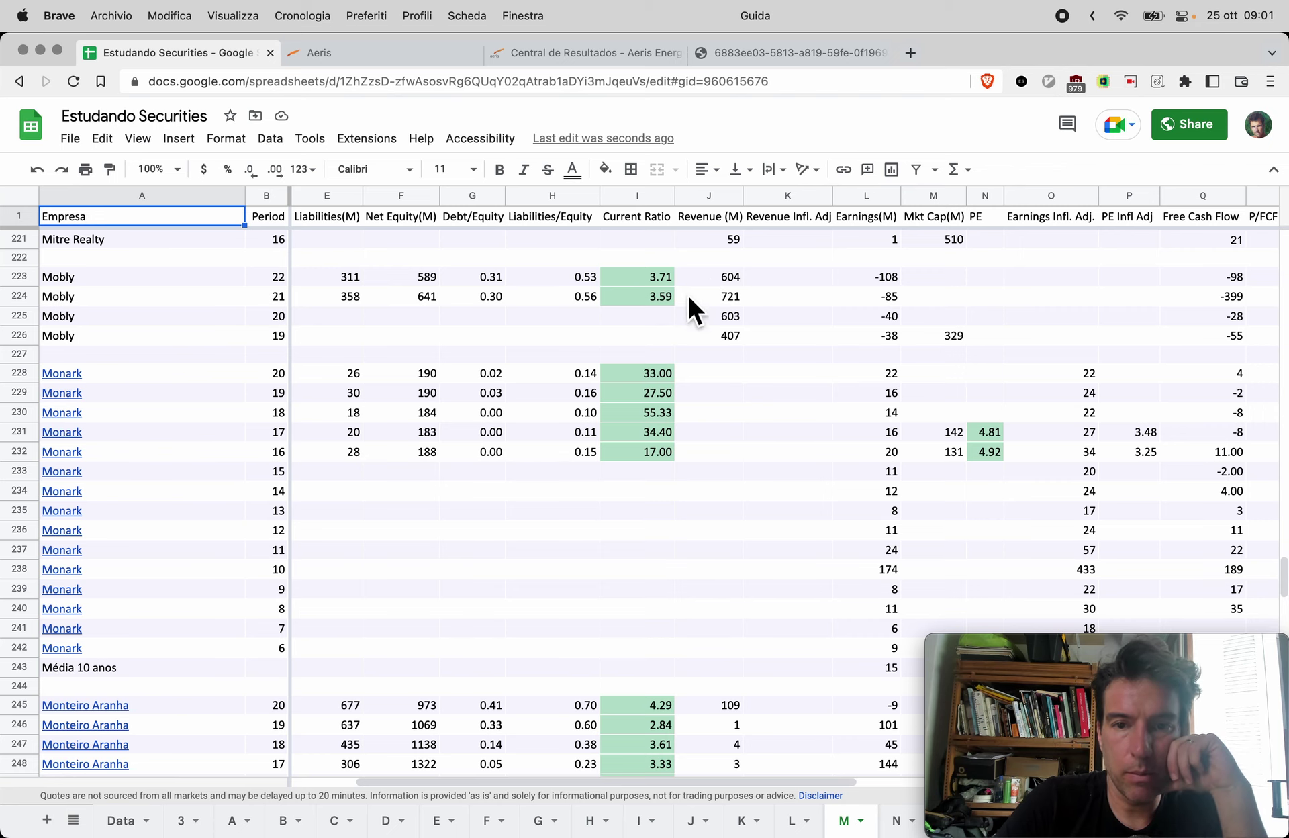
key(super+z)
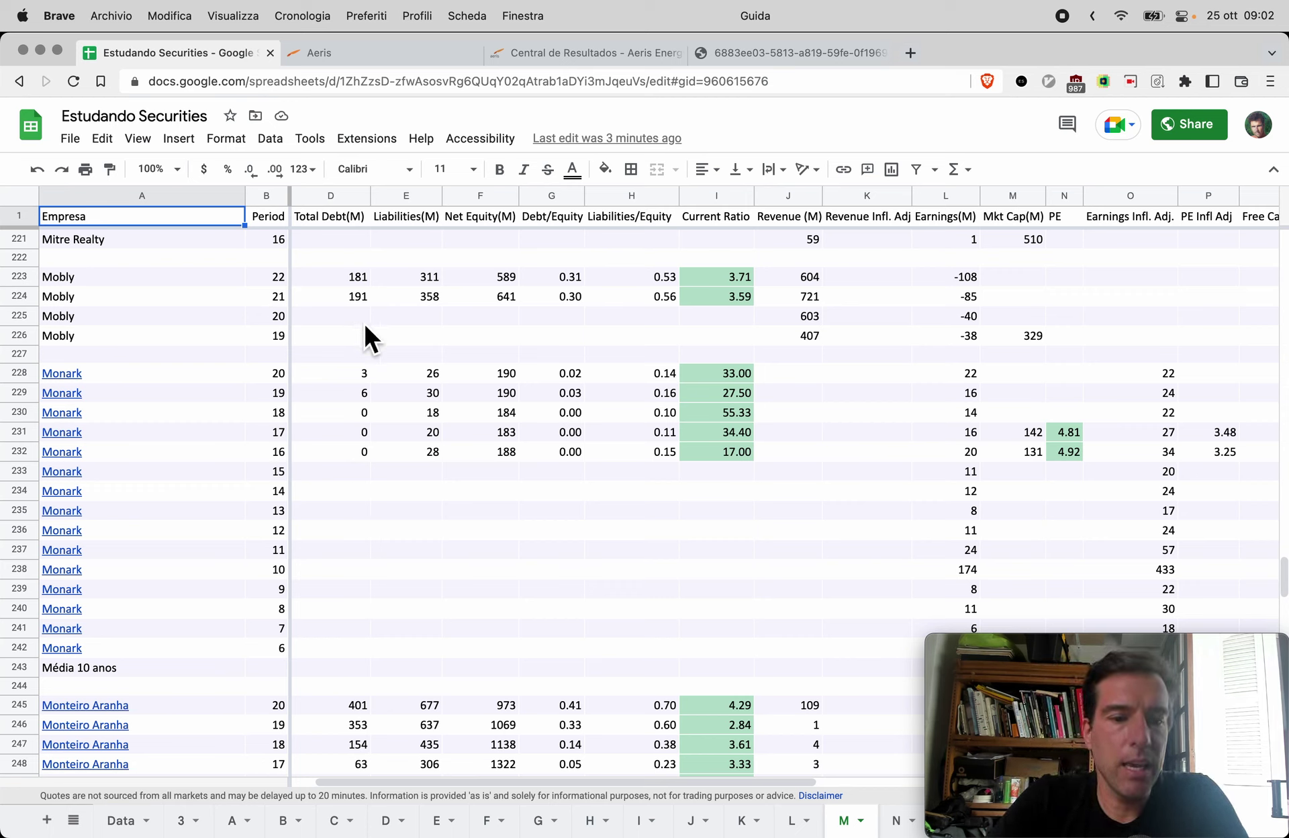
click(239, 830)
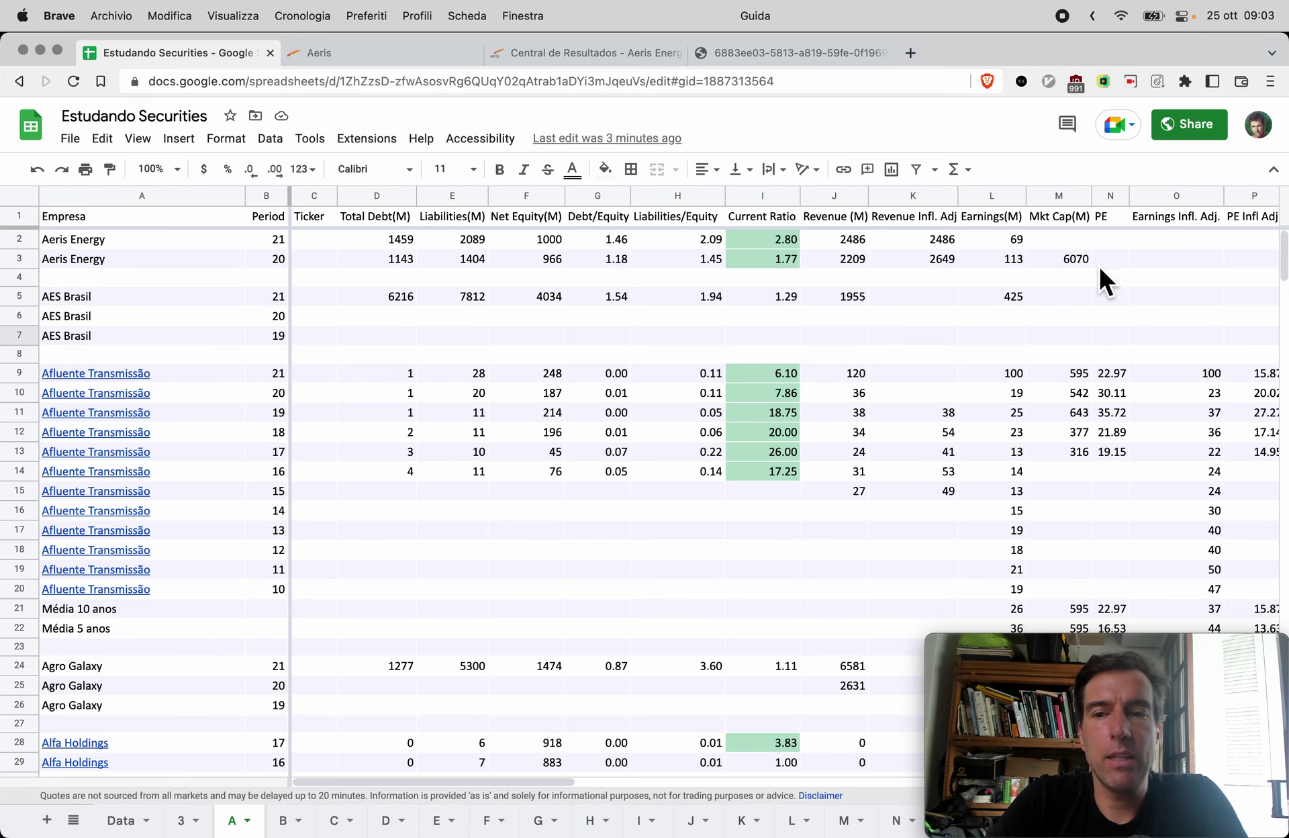
- Search the web for "aeris market cap" in a new tab and open the AERI3.SA quote on Yahoo Finance
key(super+t)
text(ae)
key(Return)
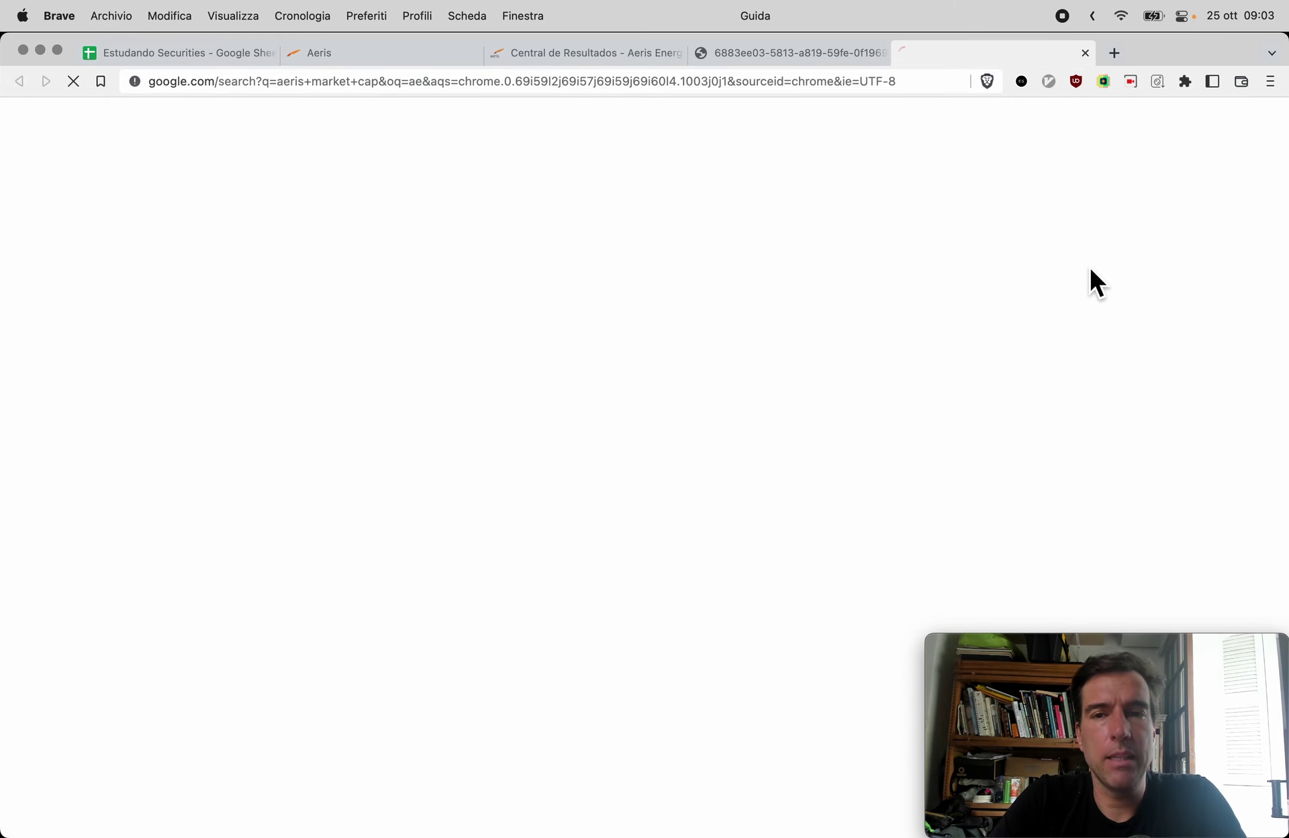
scroll(345, 770, down, 3)
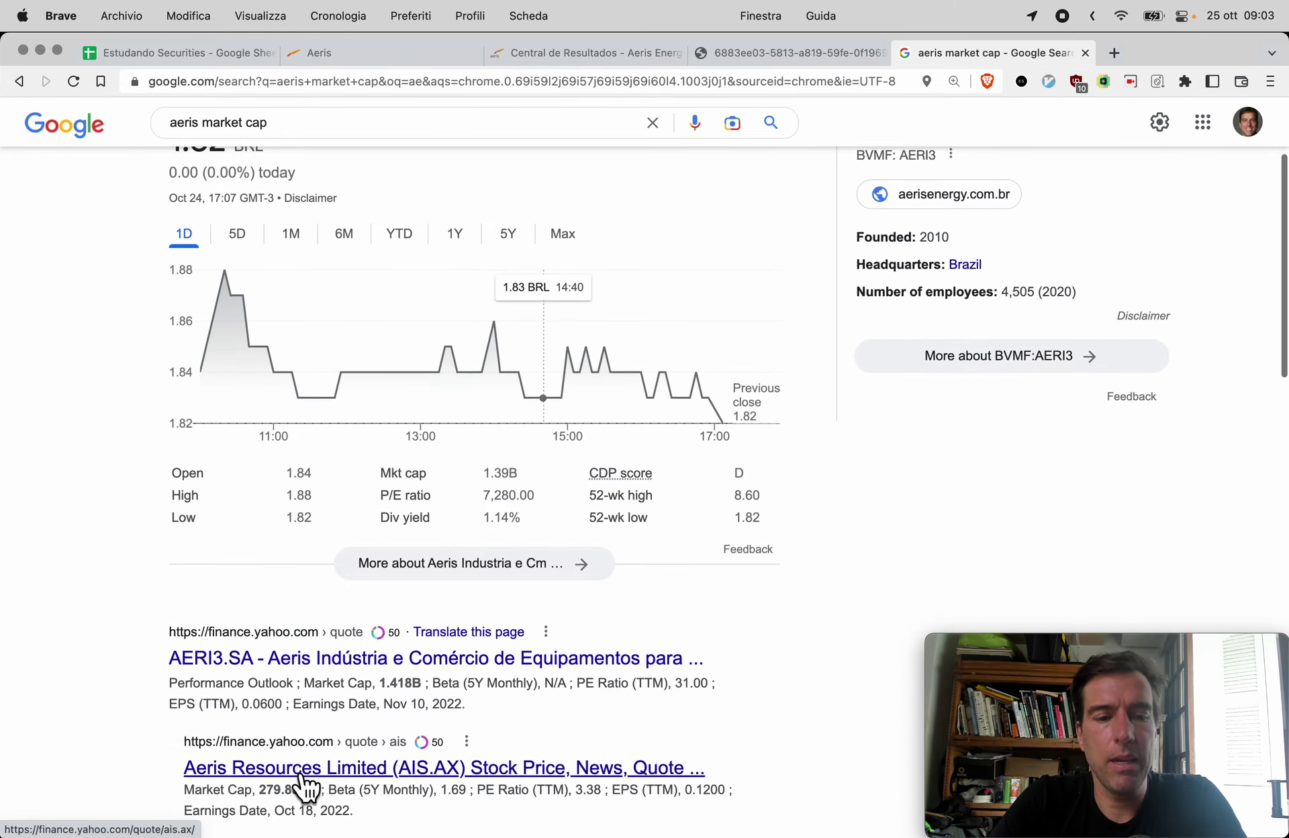
click(271, 649)
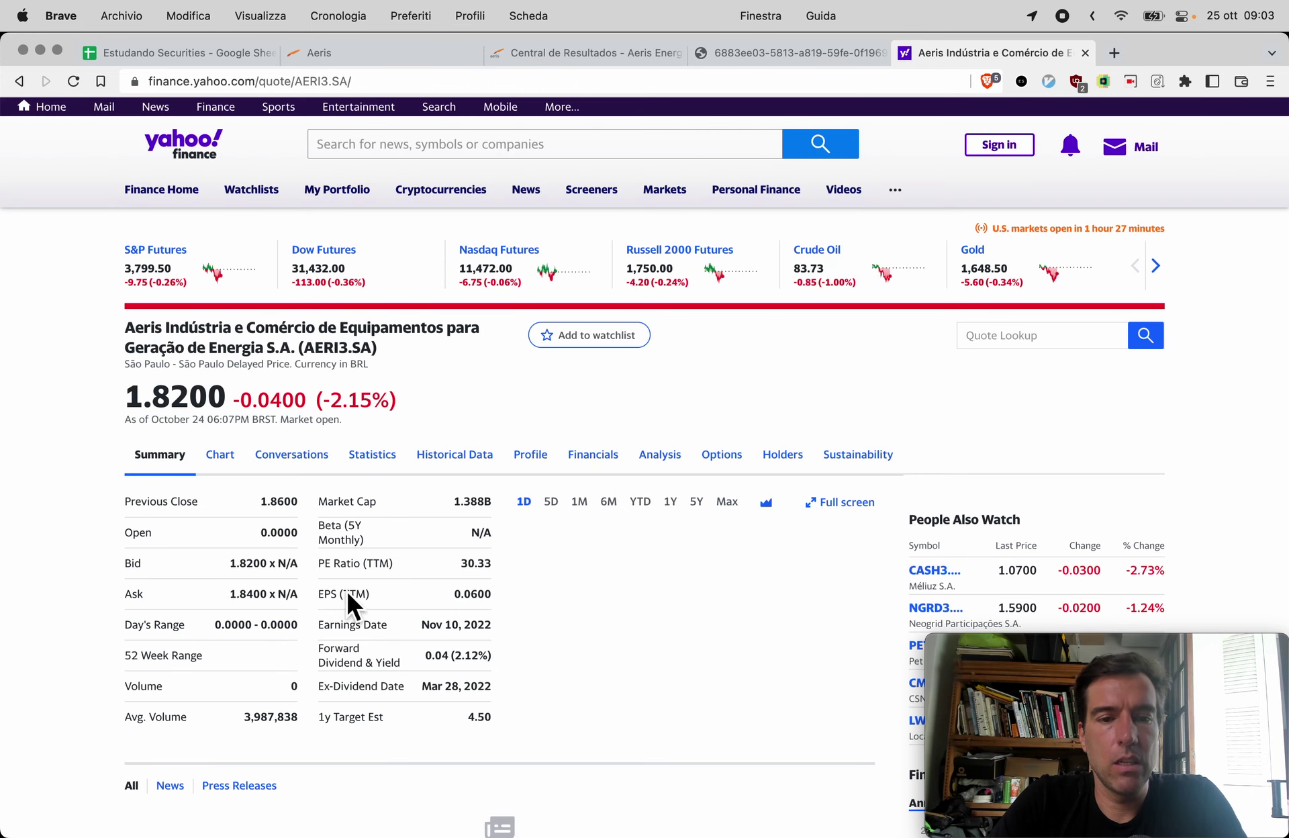
- Replace the Mkt Cap(M) value for Aeris Energy, period 20, with 1388 from the Yahoo Finance quote
key(super+1)
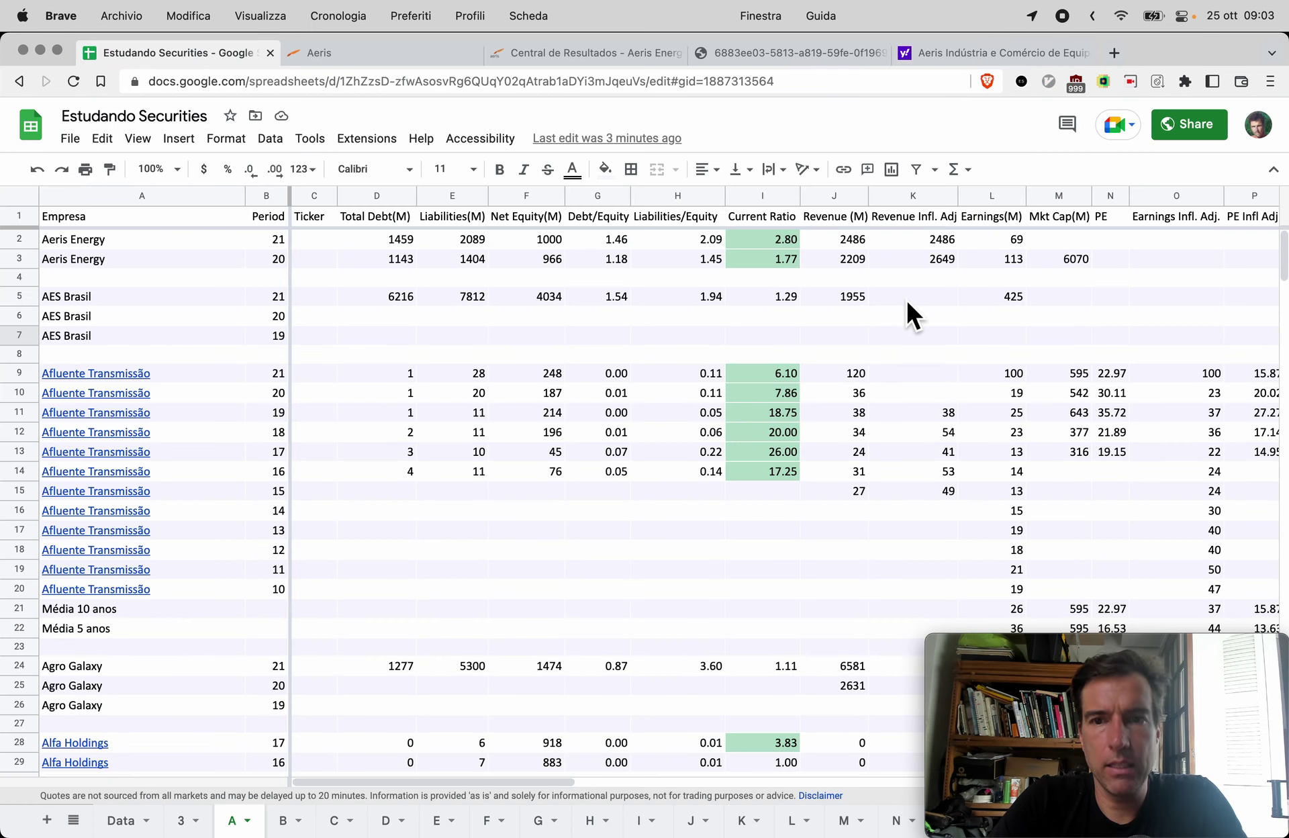
click(1082, 261)
text(1388)
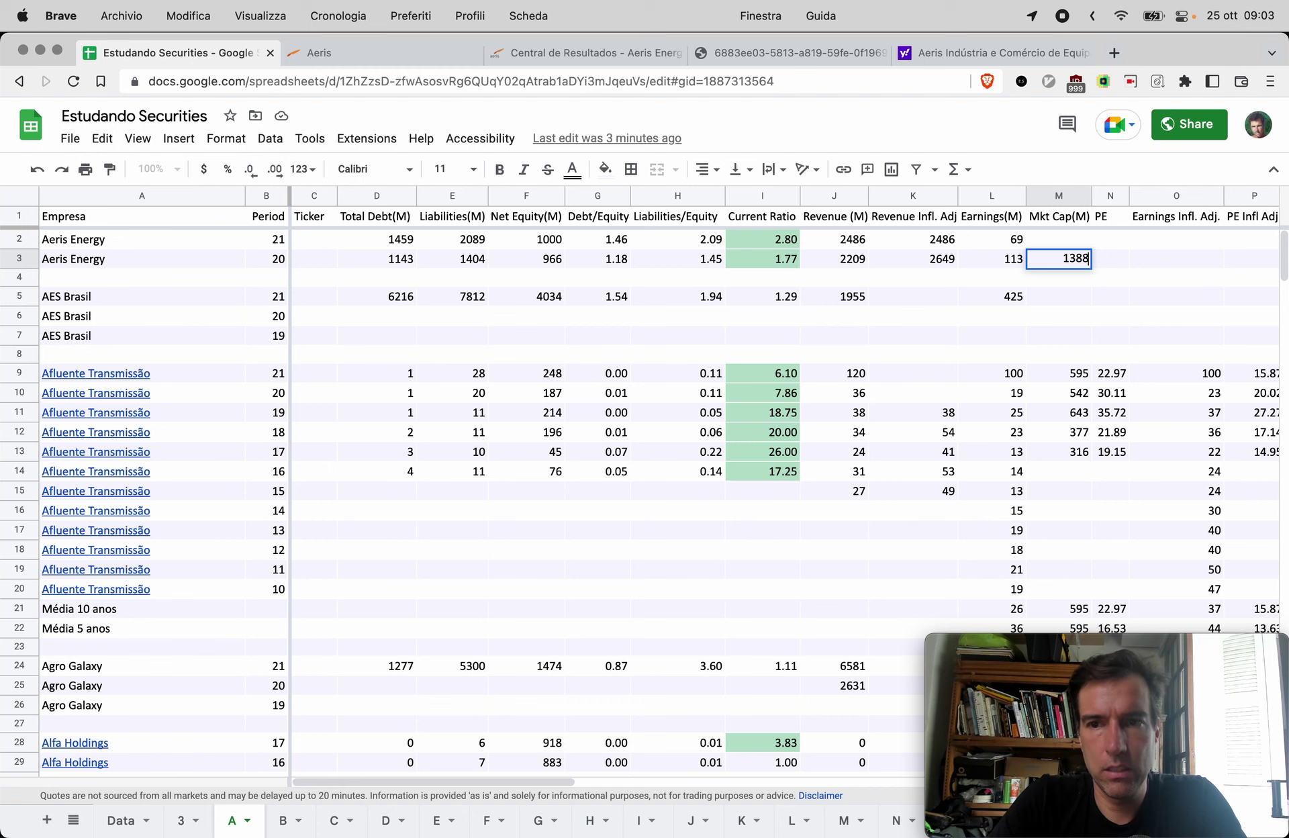
key(Return)
- Check the AERI3.SA share price over one year on the Yahoo Finance chart and return to the spreadsheet
click(962, 48)
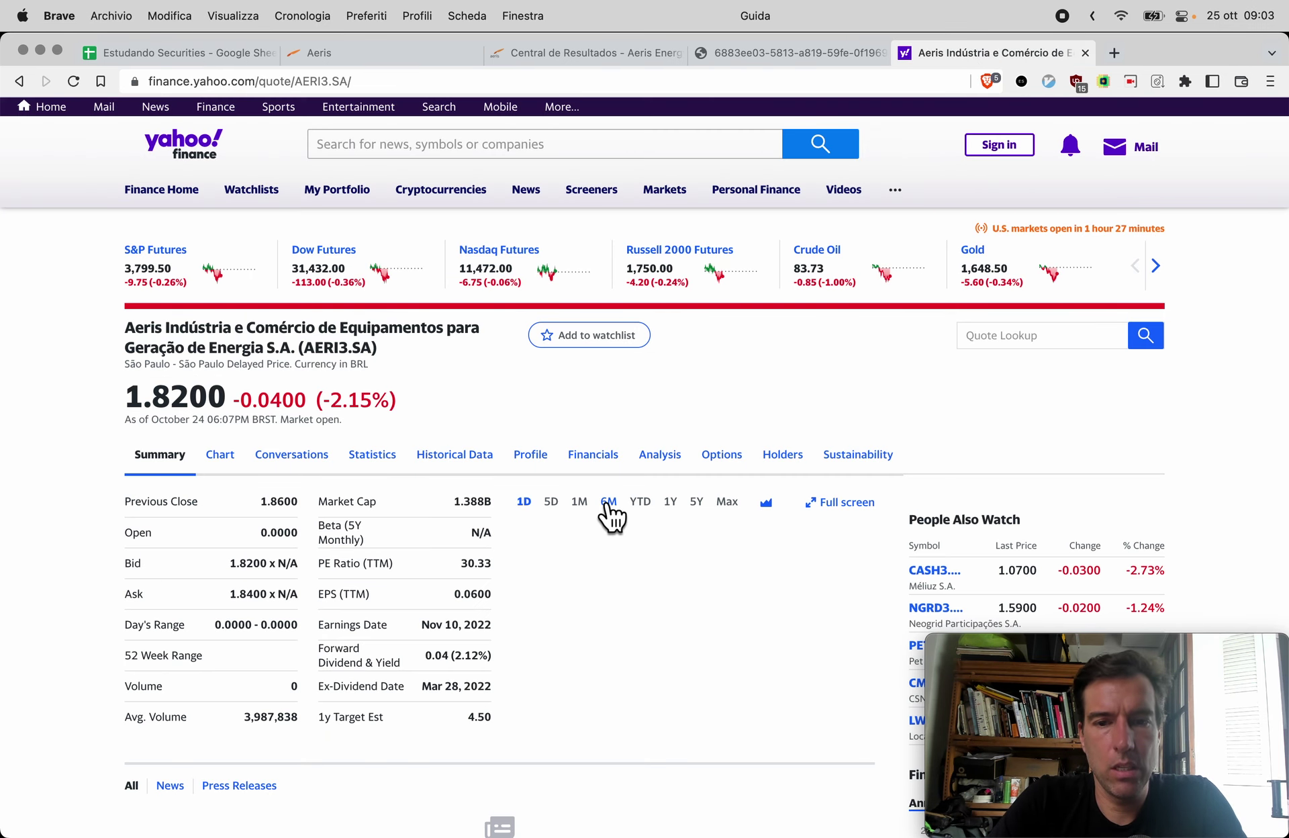
click(607, 505)
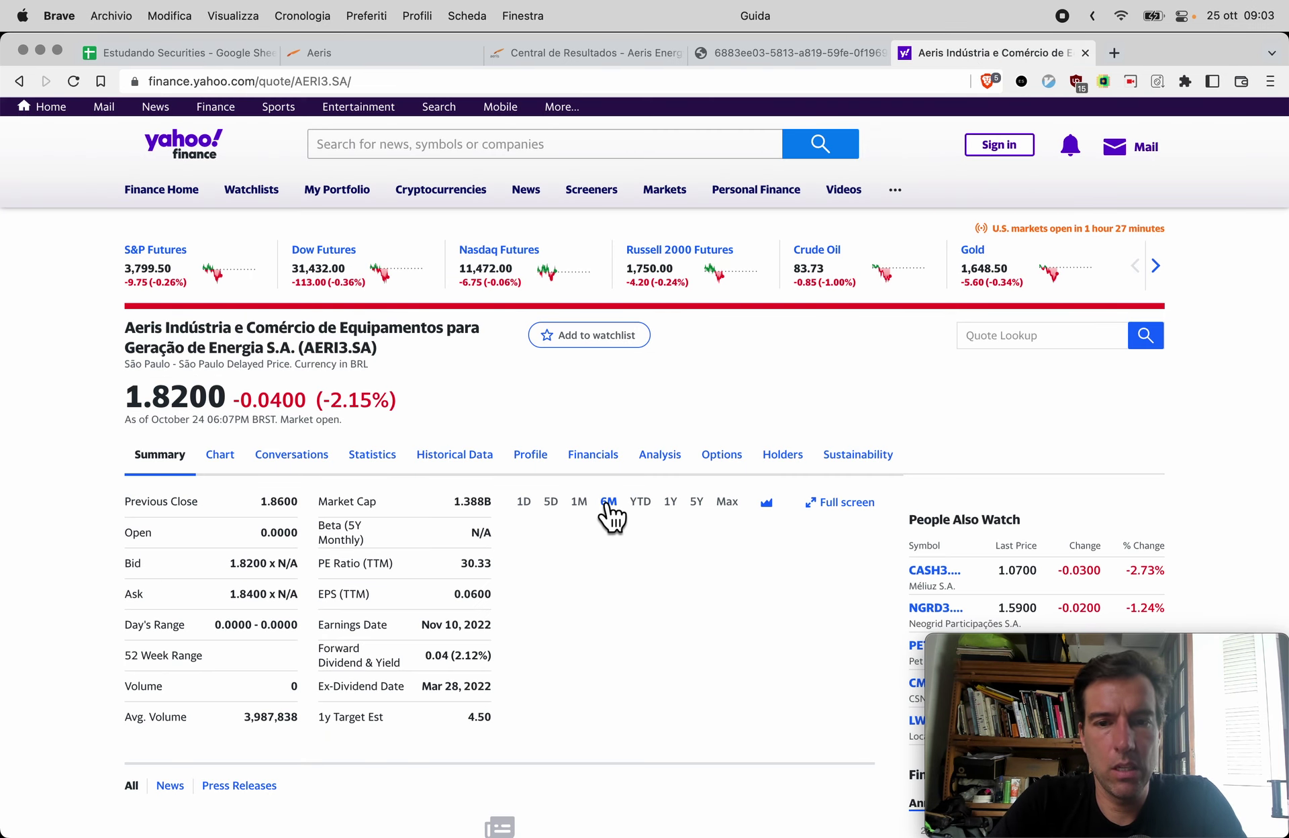
click(673, 511)
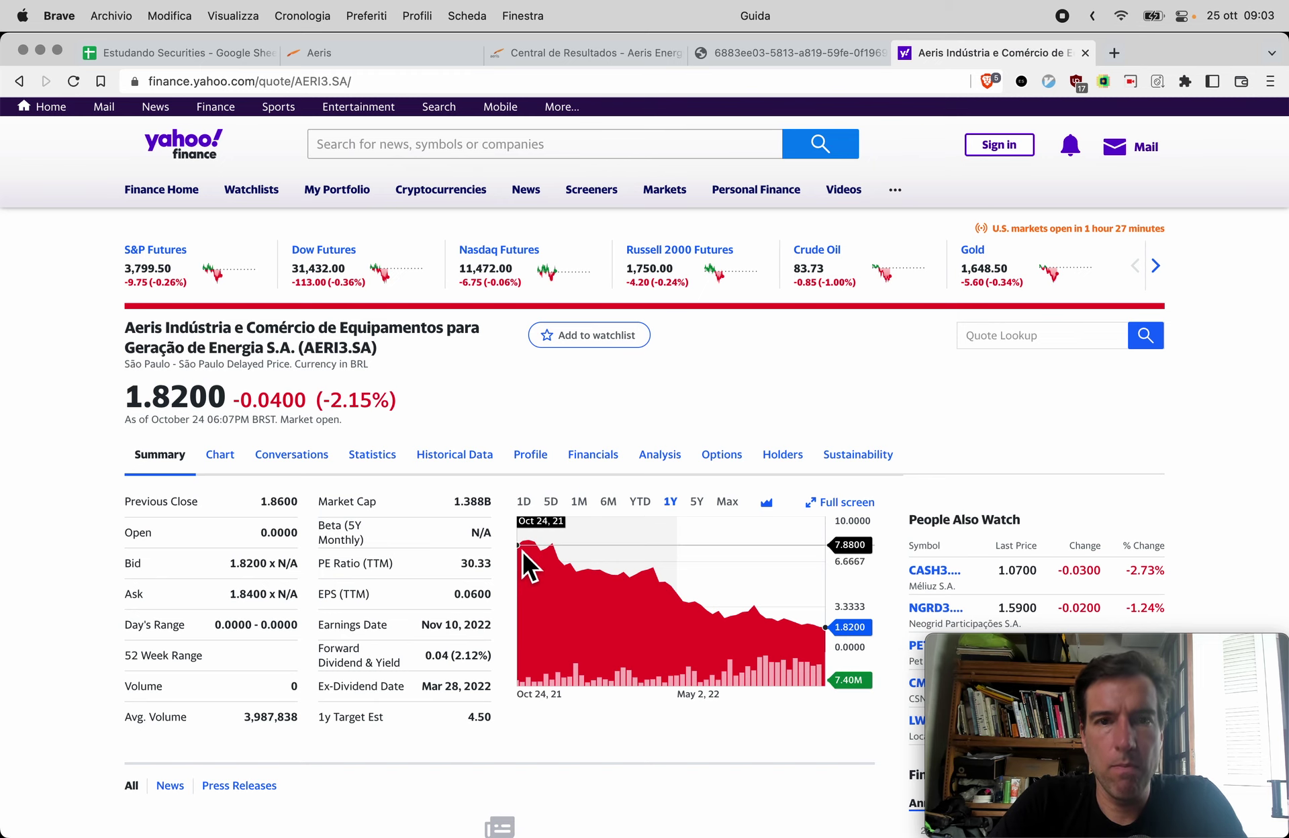
click(182, 53)
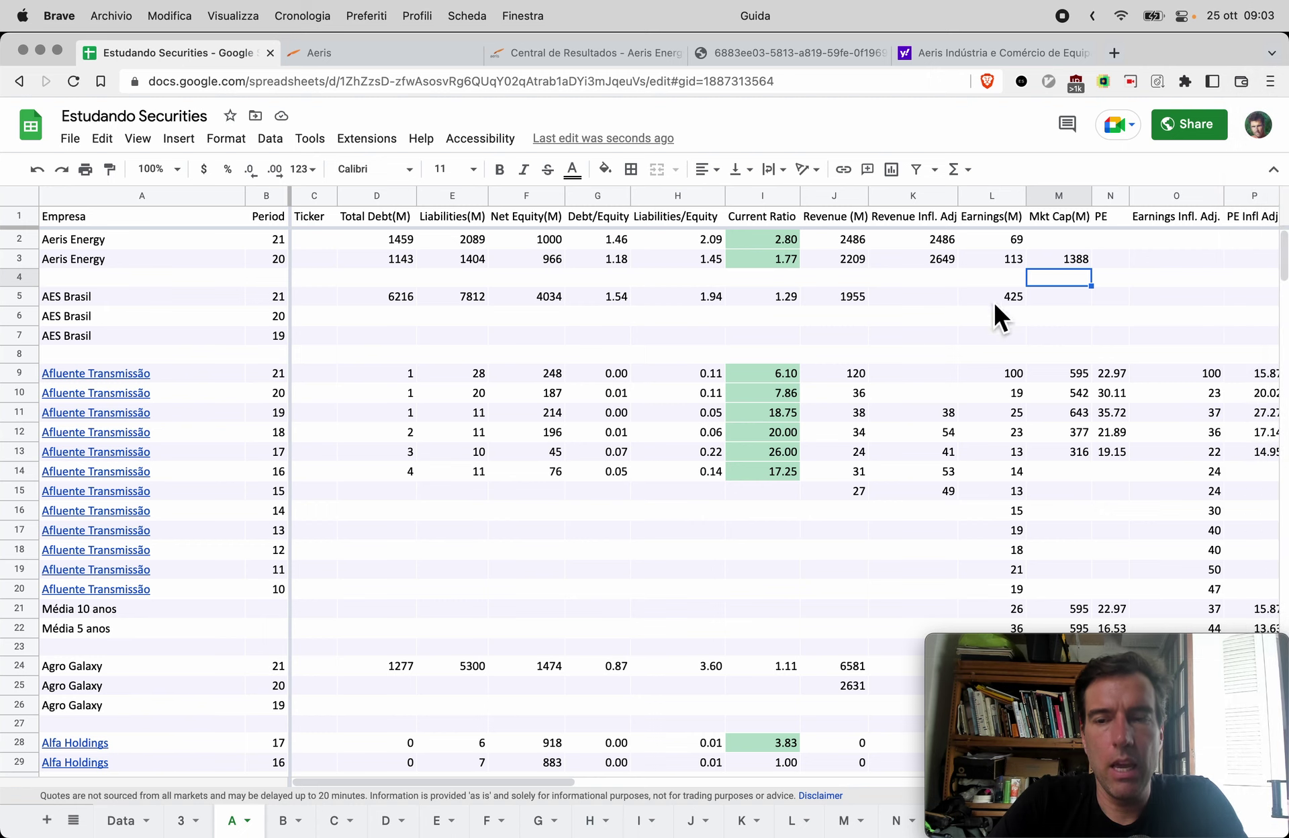